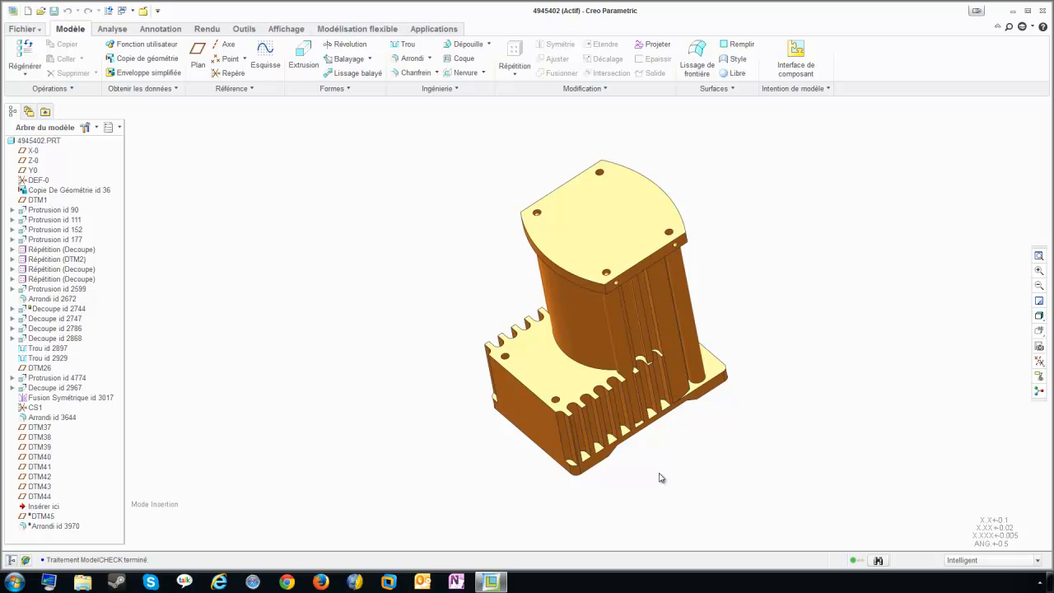
Run an interactive ModelCHECK analysis on part 4945402, with the model moved aside to leave room for the report.
mouse_move(731, 441)
middle_down()
mouse_move(738, 388)
mouse_move(727, 426)
middle_up()
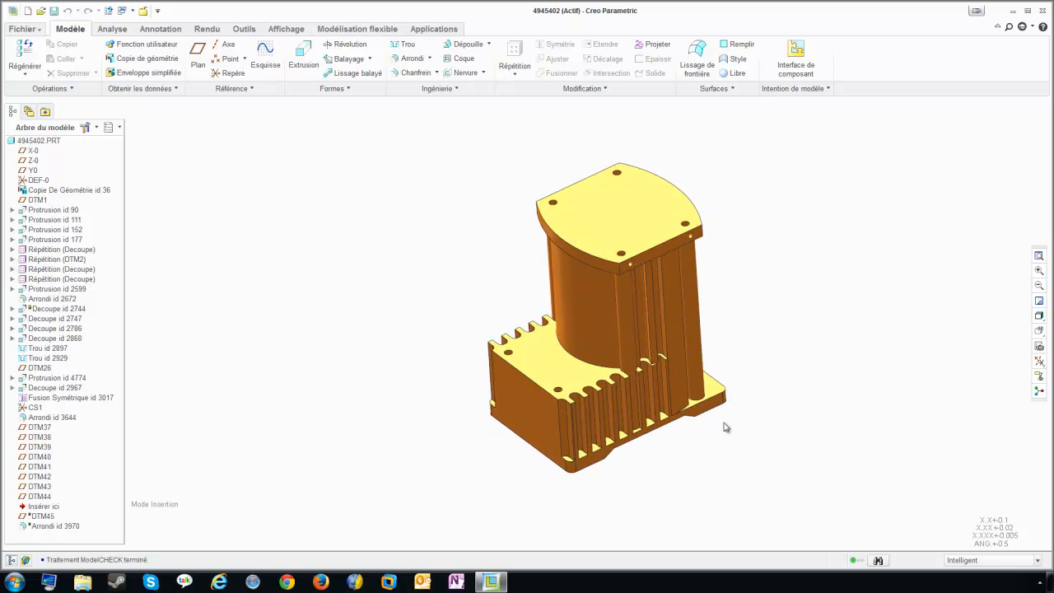
click(1038, 330)
click(954, 403)
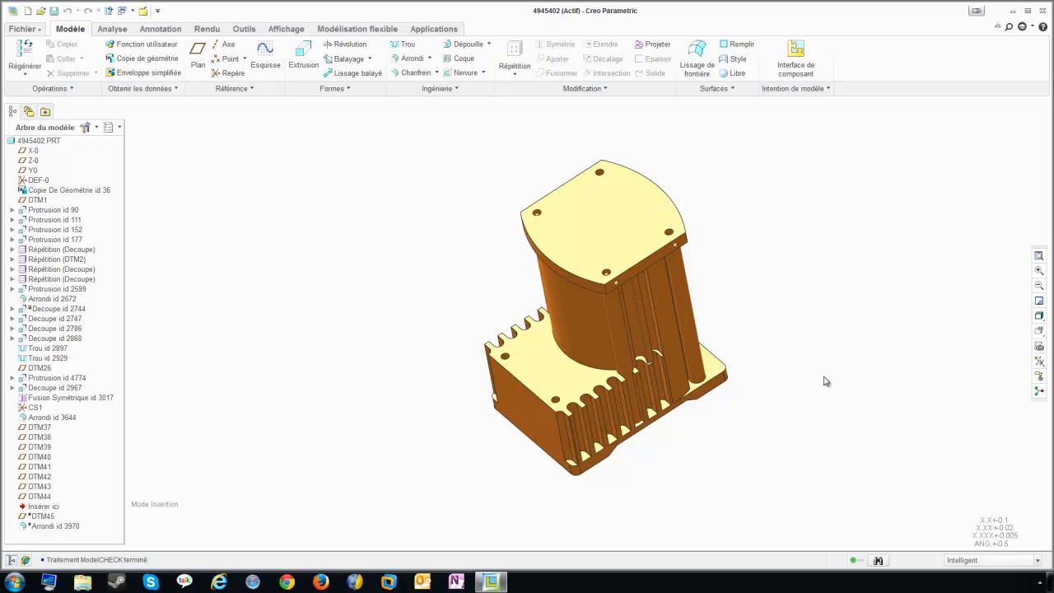
shift+middle_drag(741, 314, 972, 332)
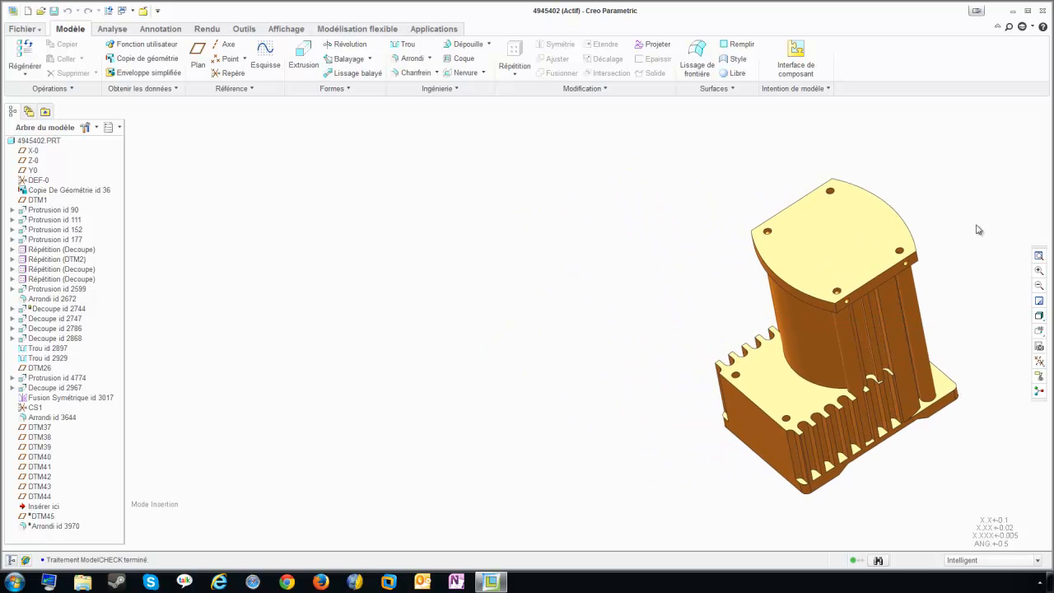
click(24, 30)
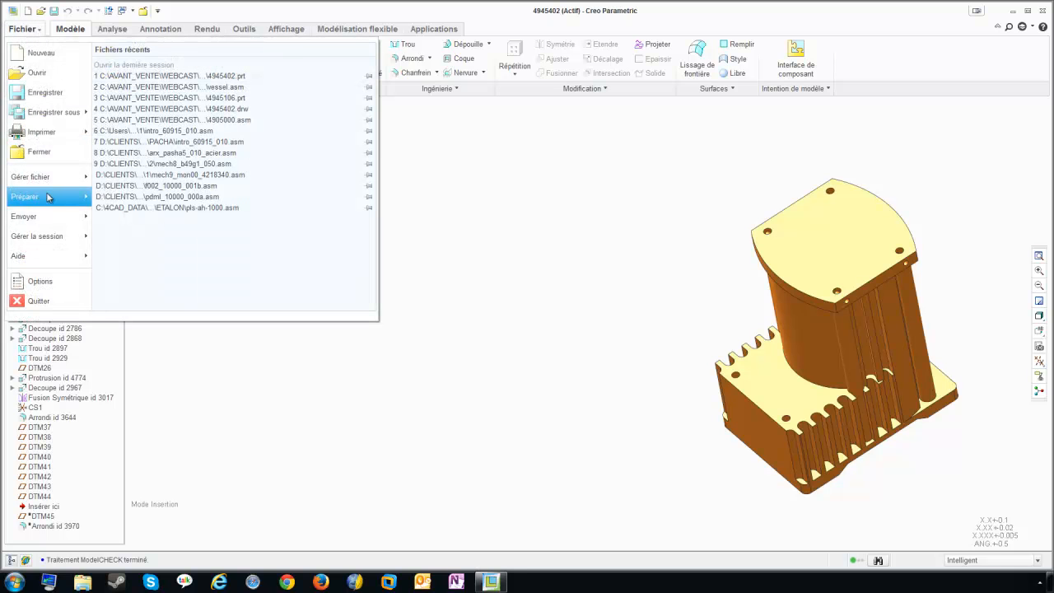
mouse_move(47, 197)
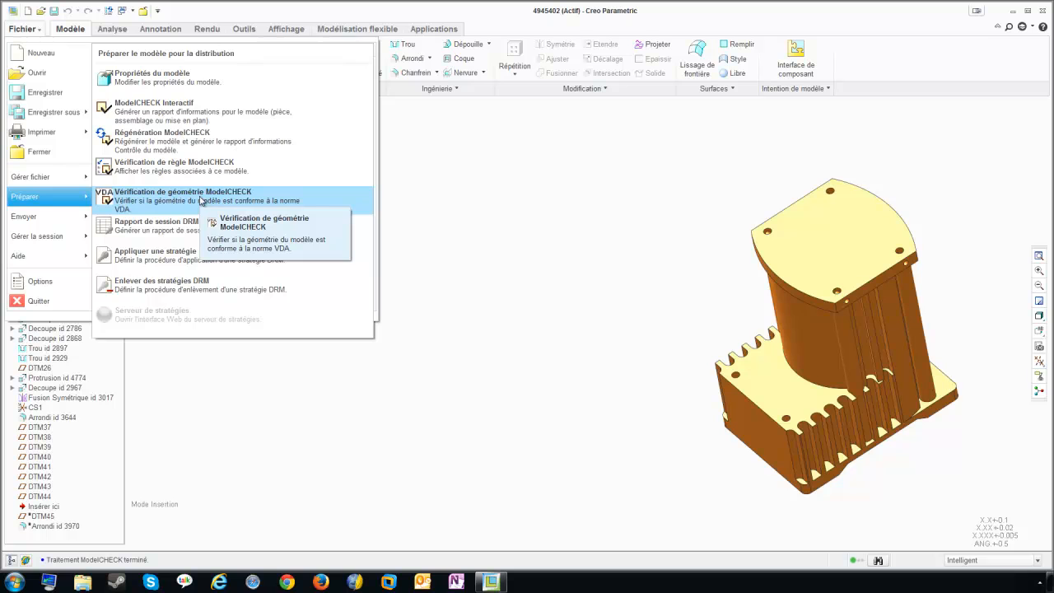
click(171, 113)
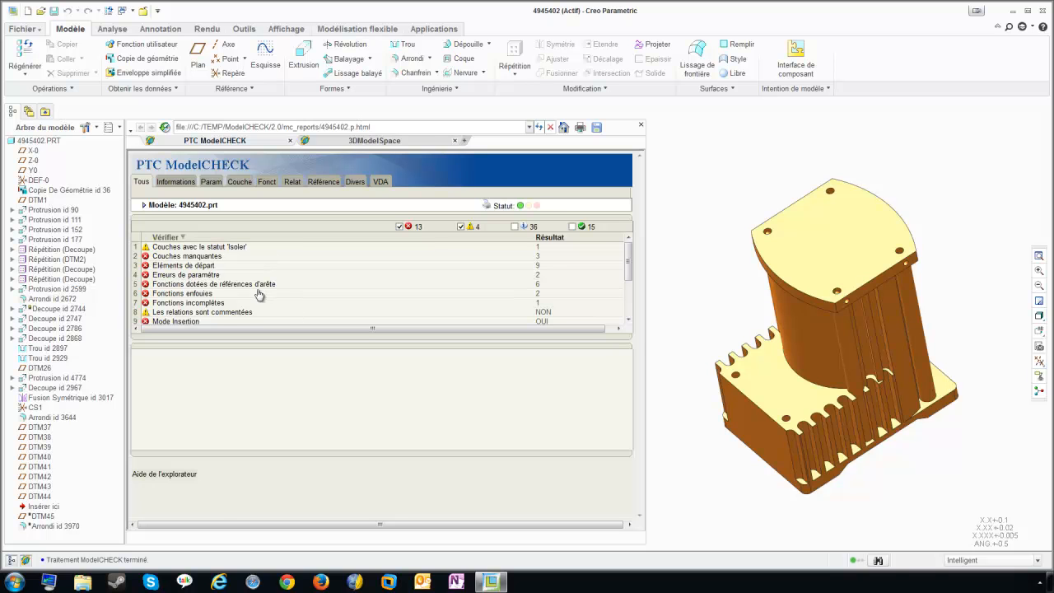
Review the ModelCHECK report categories from Informations, Param, Couche and Fonct through Relat, Référence and Divers, then return to Tous.
click(174, 183)
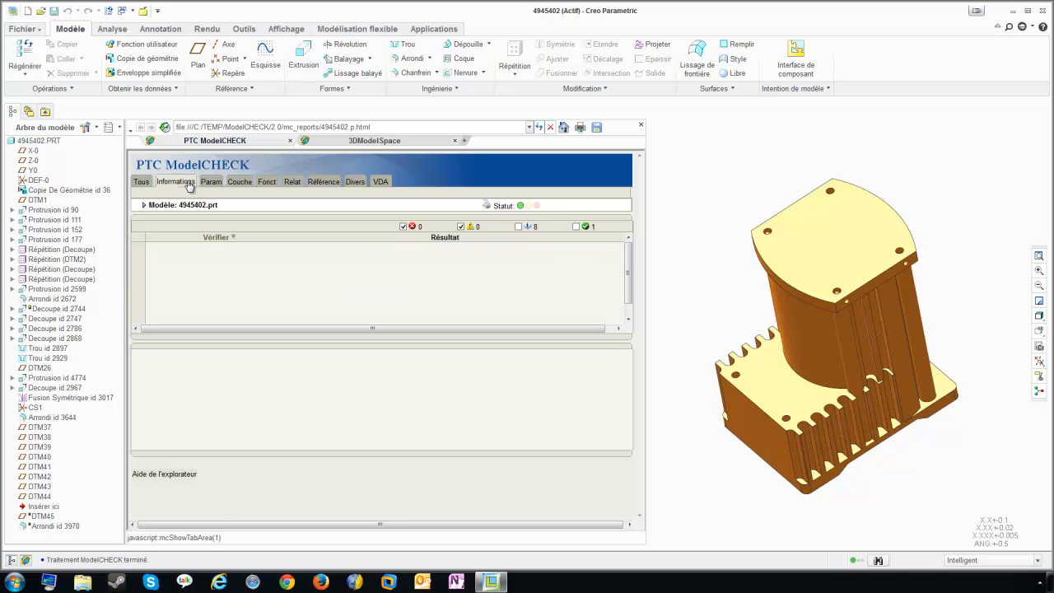
click(211, 185)
click(239, 184)
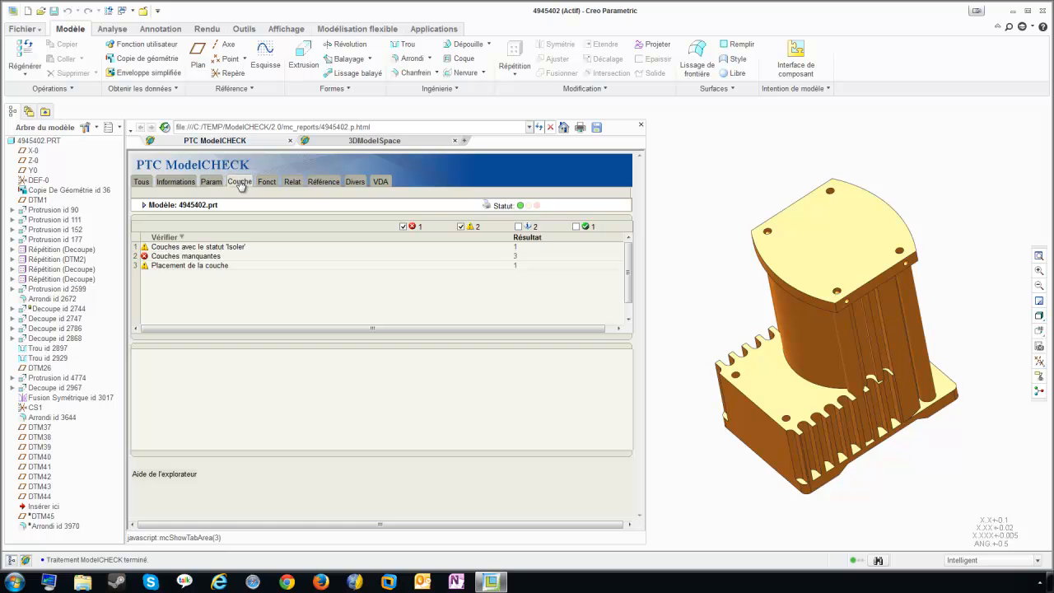
click(266, 183)
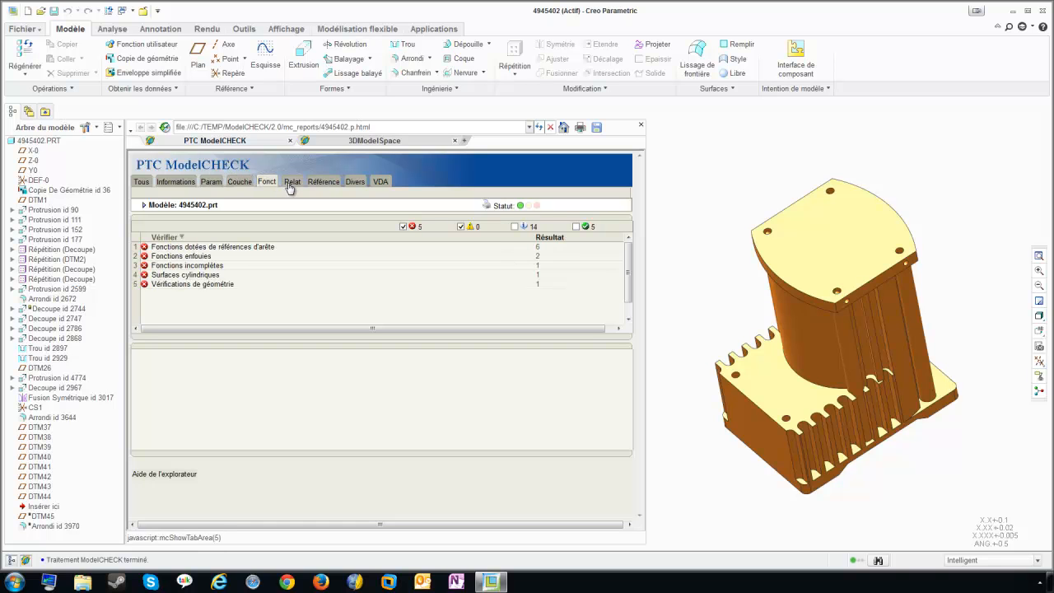
click(292, 183)
click(329, 182)
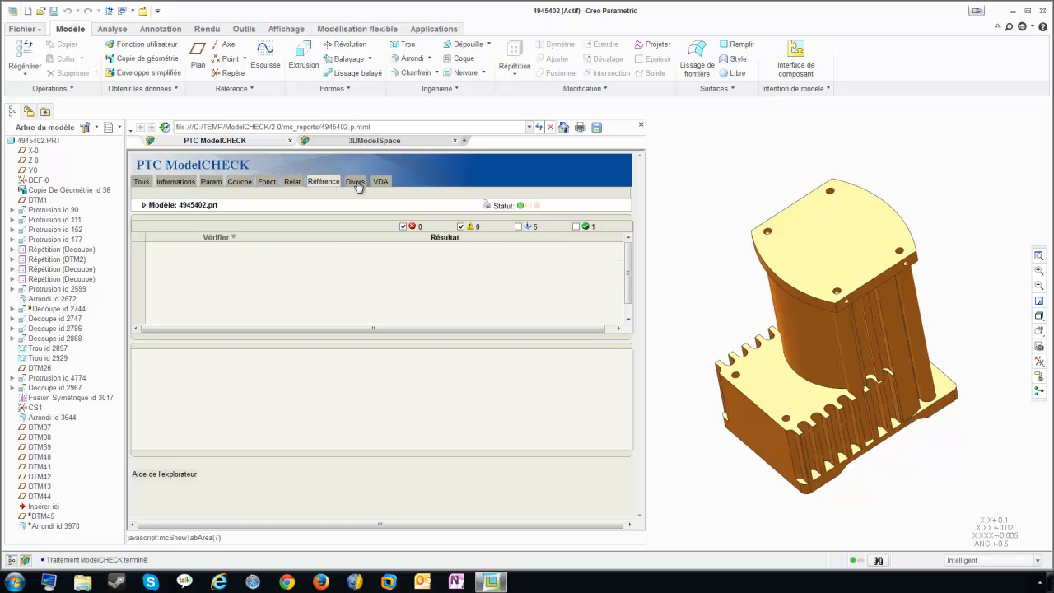
click(355, 183)
click(142, 183)
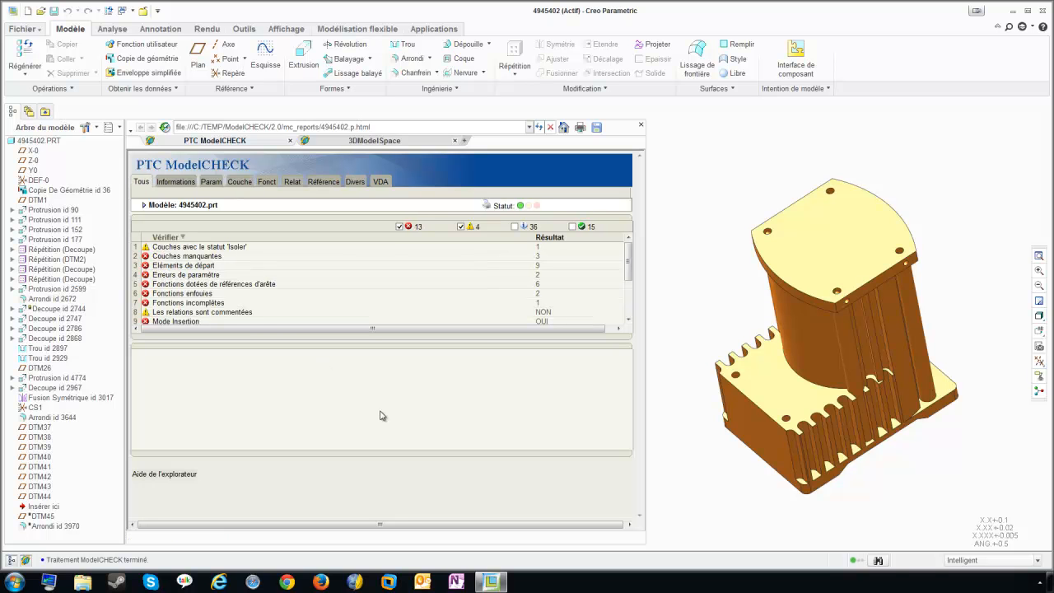
Expand the model information in the report and read the date, mode, configuration files, verification and creation details, and the report file path.
click(145, 206)
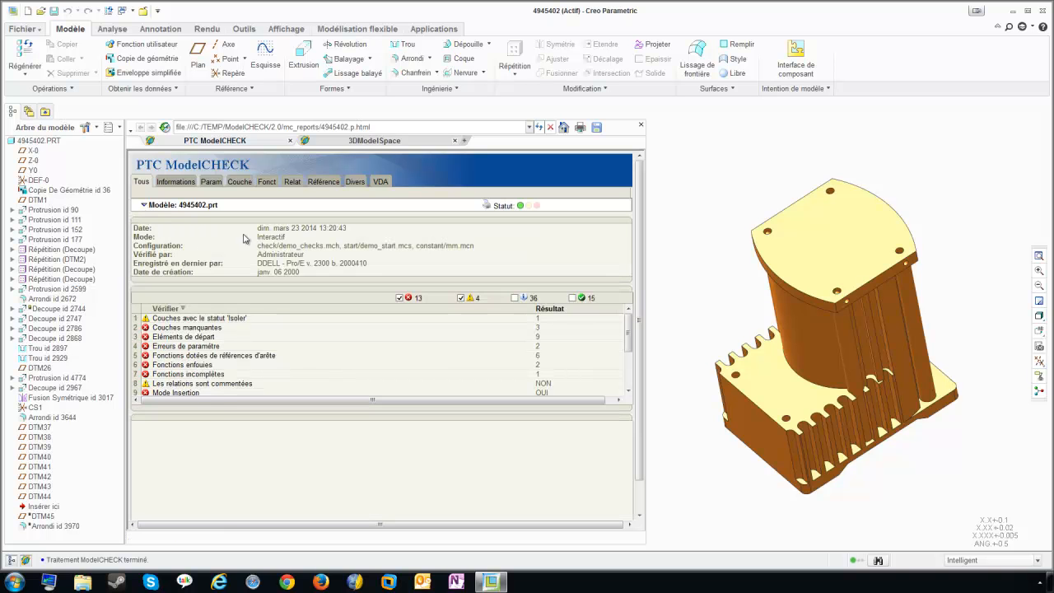
drag(257, 231, 358, 236)
drag(257, 237, 474, 247)
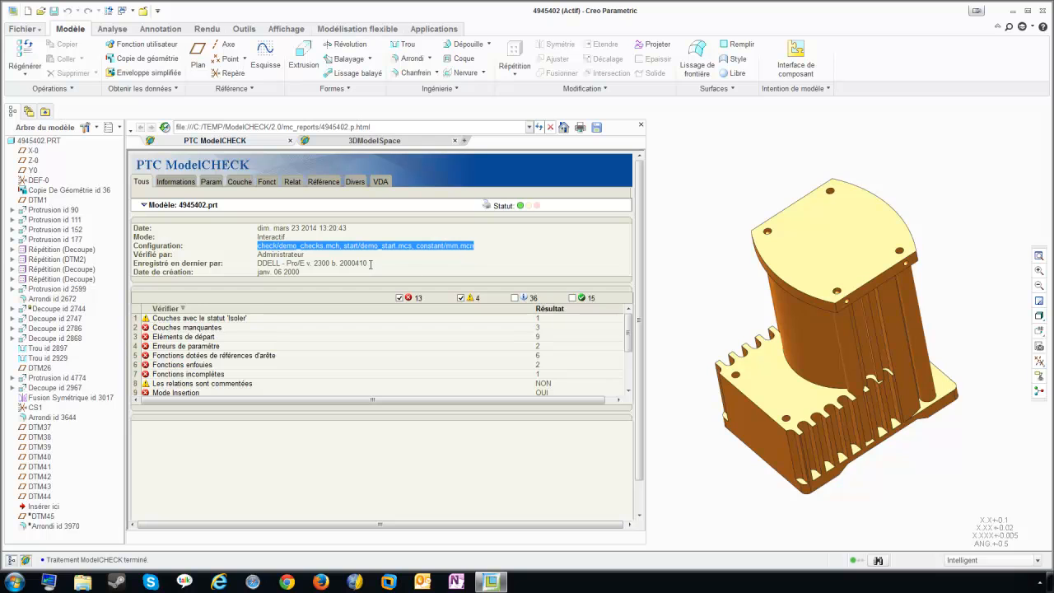
drag(257, 255, 367, 264)
drag(258, 273, 301, 273)
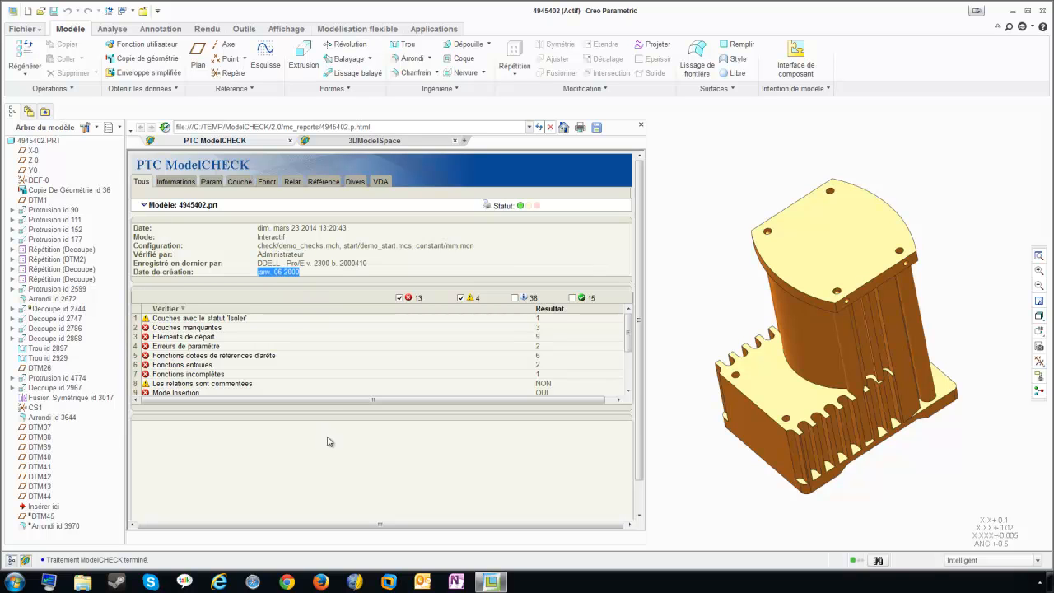
click(313, 276)
click(206, 127)
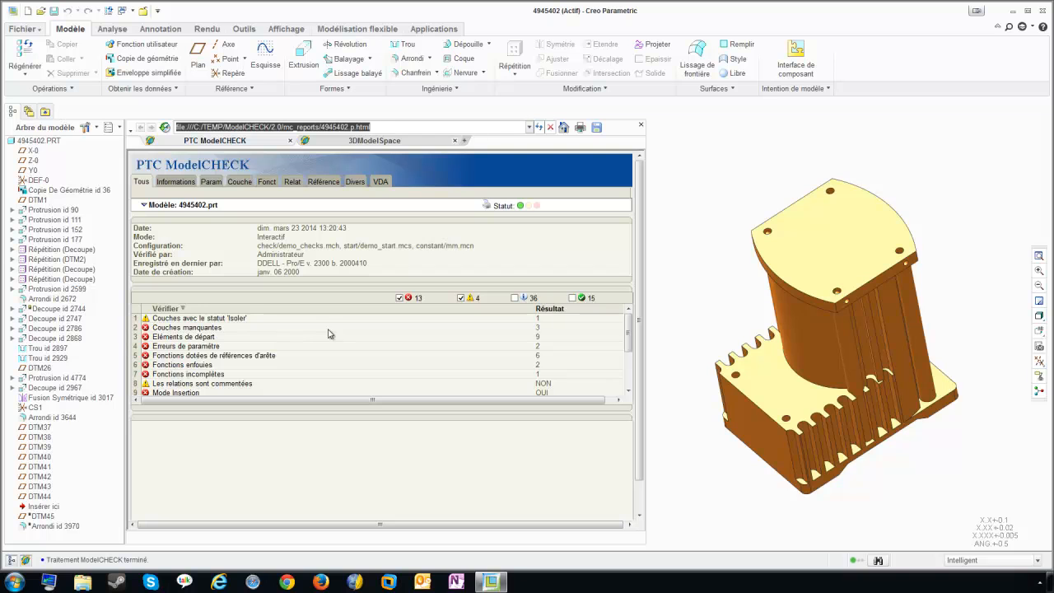
click(360, 494)
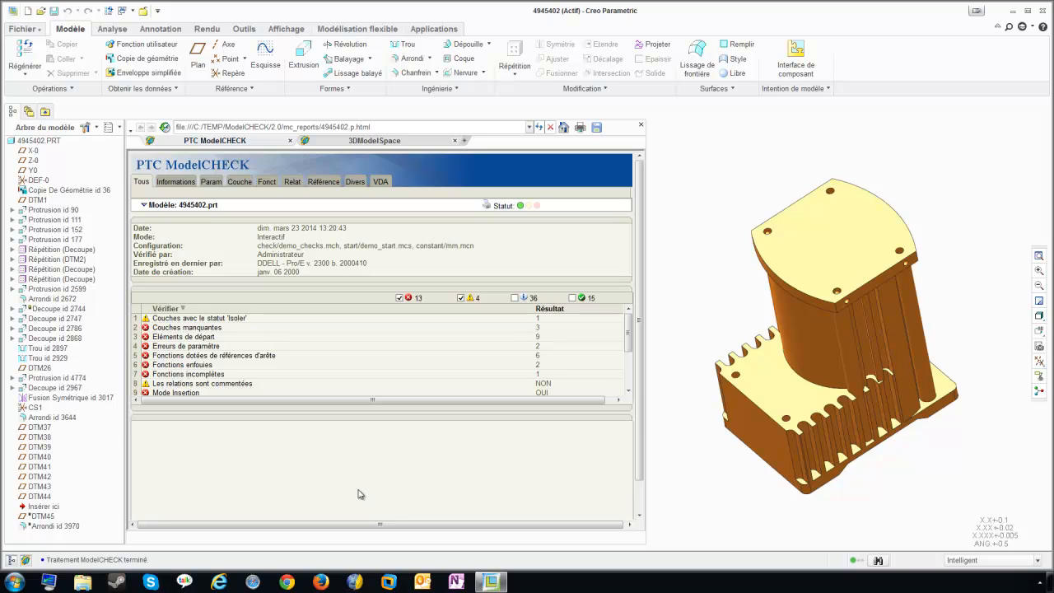
Inspect the details of the checks for isolated layers, missing layers, start elements, parameter errors and features with edge references.
click(194, 319)
click(189, 328)
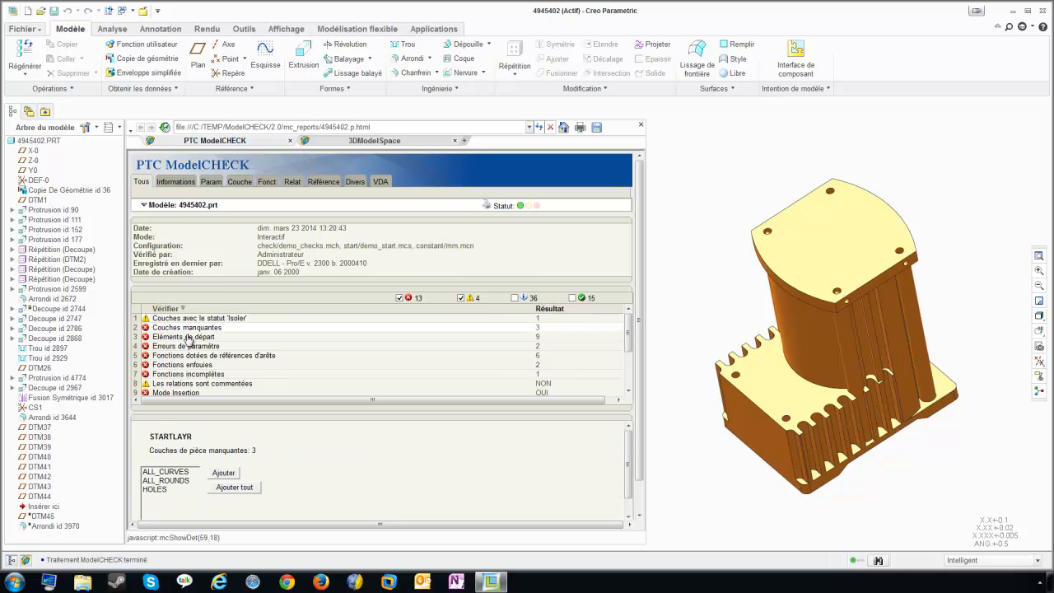
click(186, 337)
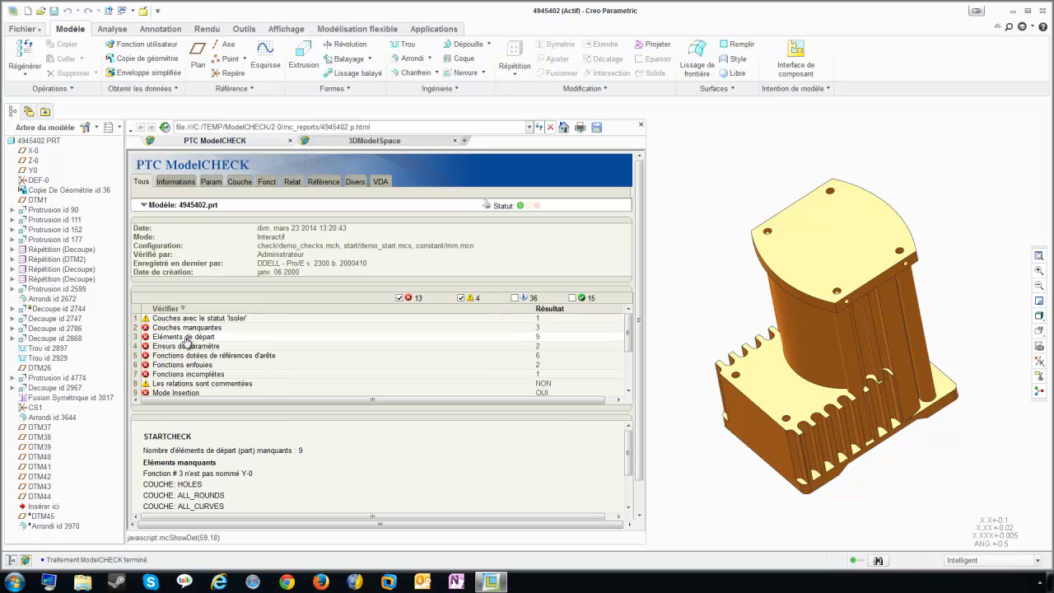
click(187, 347)
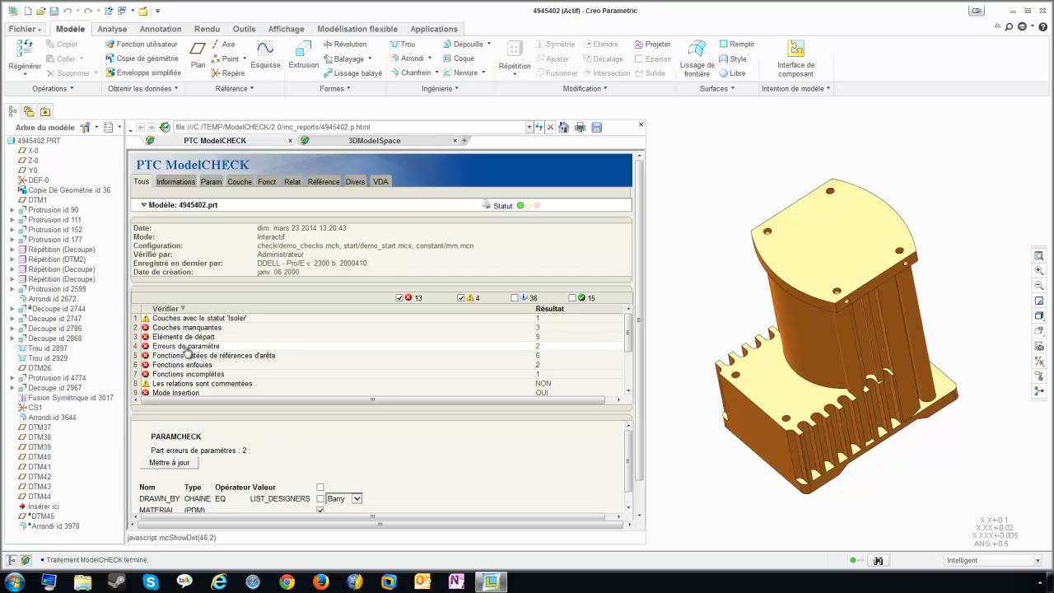
click(189, 357)
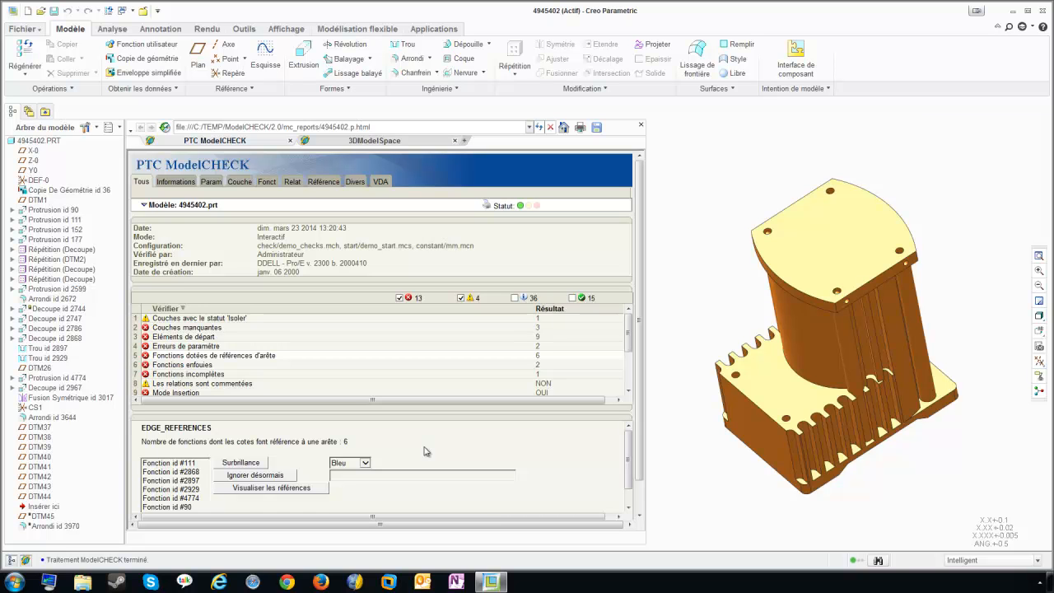
Toggle the report's information, warning and error filters to compare the lists, leaving only errors and warnings displayed.
click(514, 298)
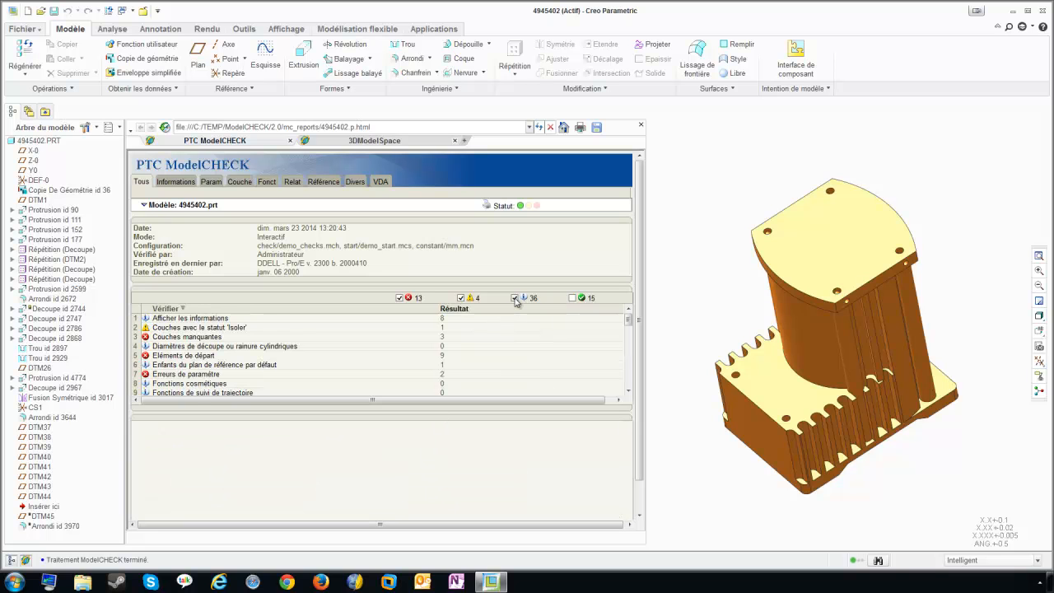
click(515, 298)
click(460, 298)
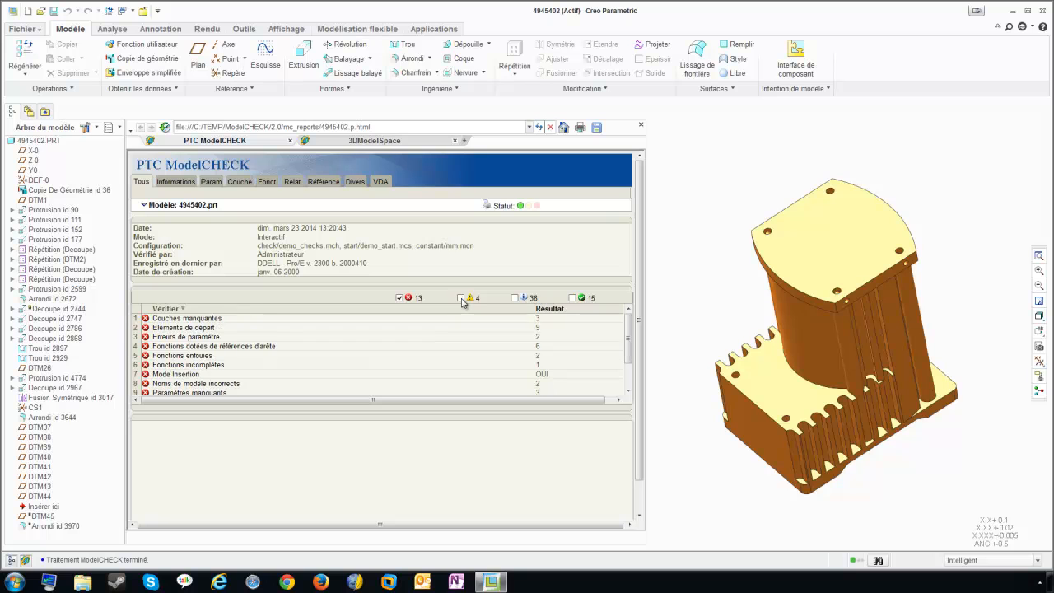
click(460, 298)
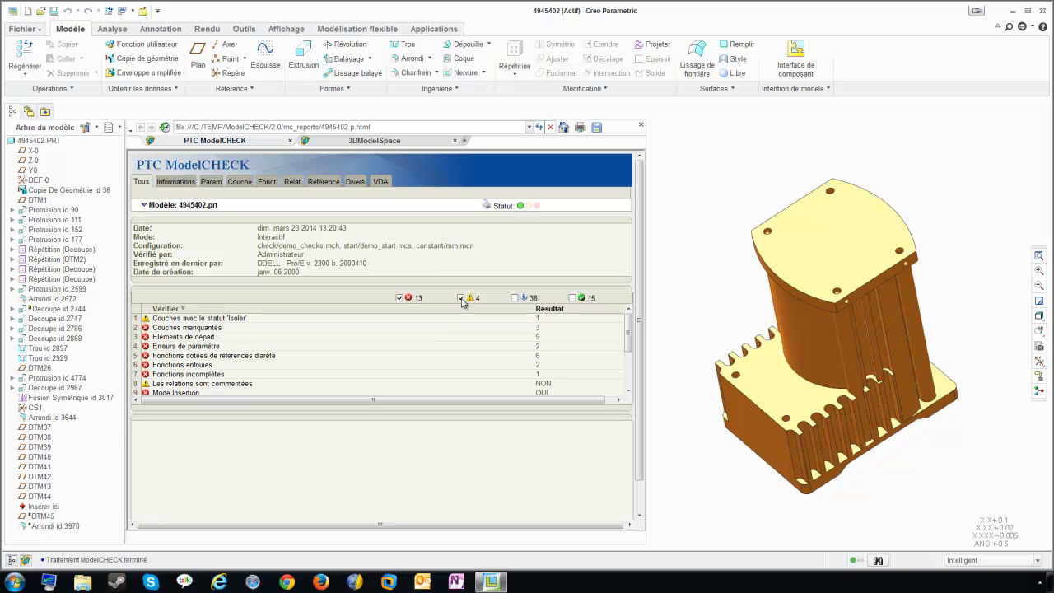
click(399, 298)
click(399, 298)
click(515, 298)
click(515, 298)
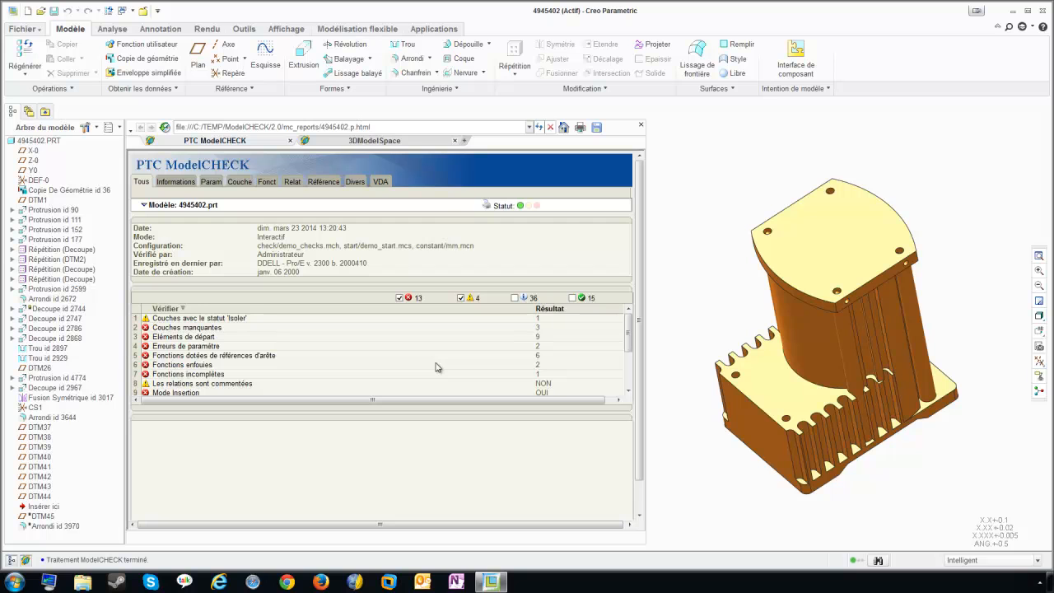
Show the layer tree and add all missing layers, ALL_CURVES, ALL_ROUNDS and HOLES, from the Couches manquantes check.
click(175, 329)
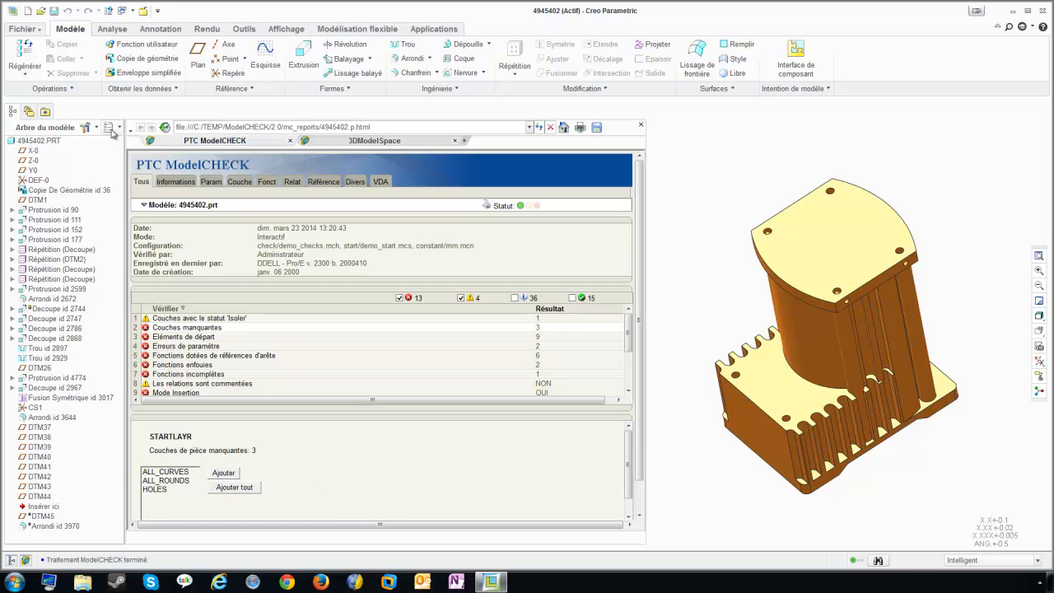
click(111, 129)
click(123, 147)
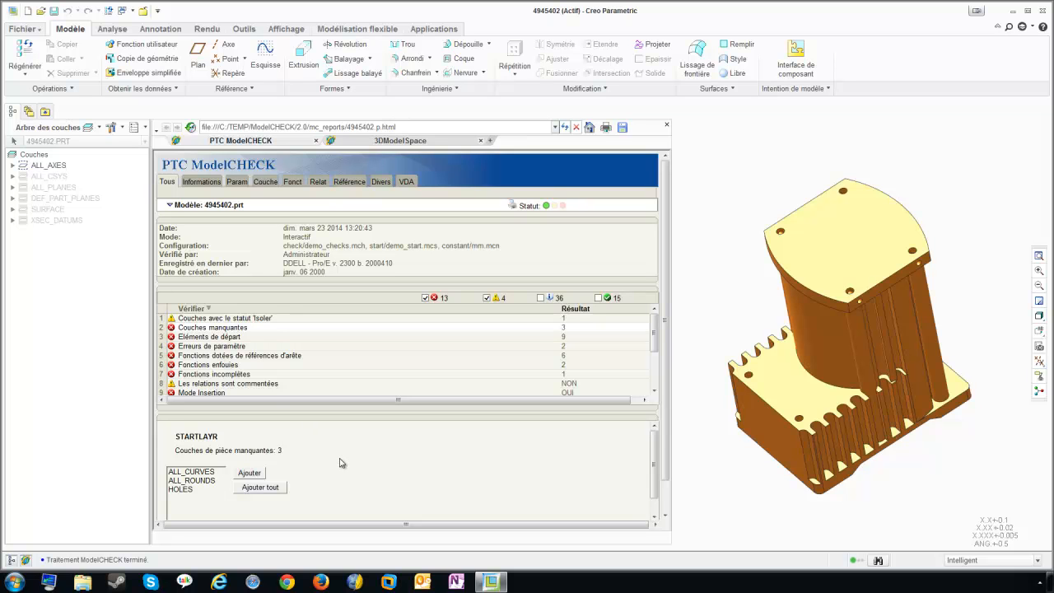
click(196, 490)
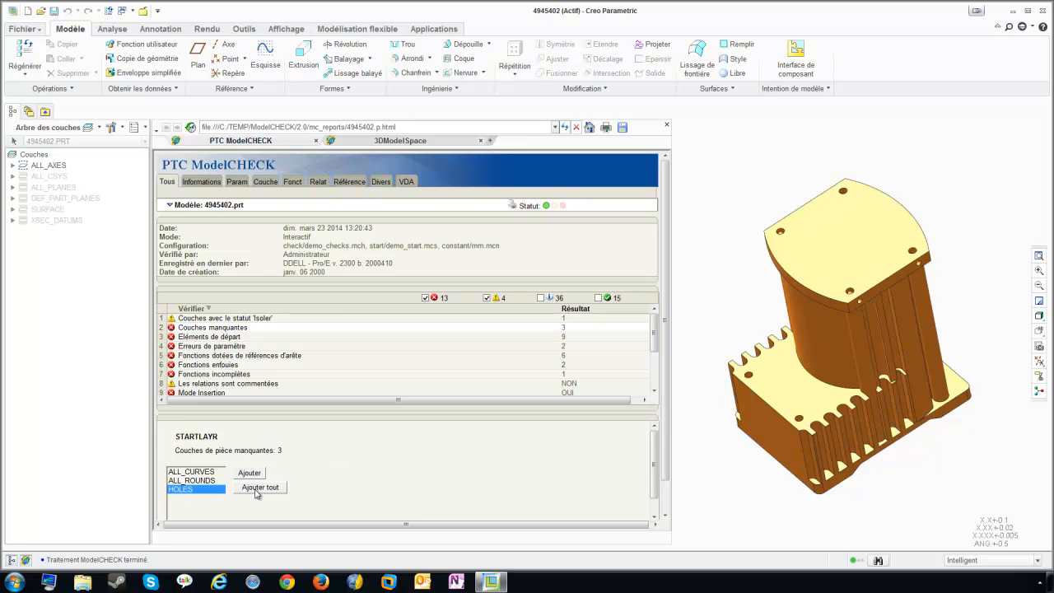
click(260, 491)
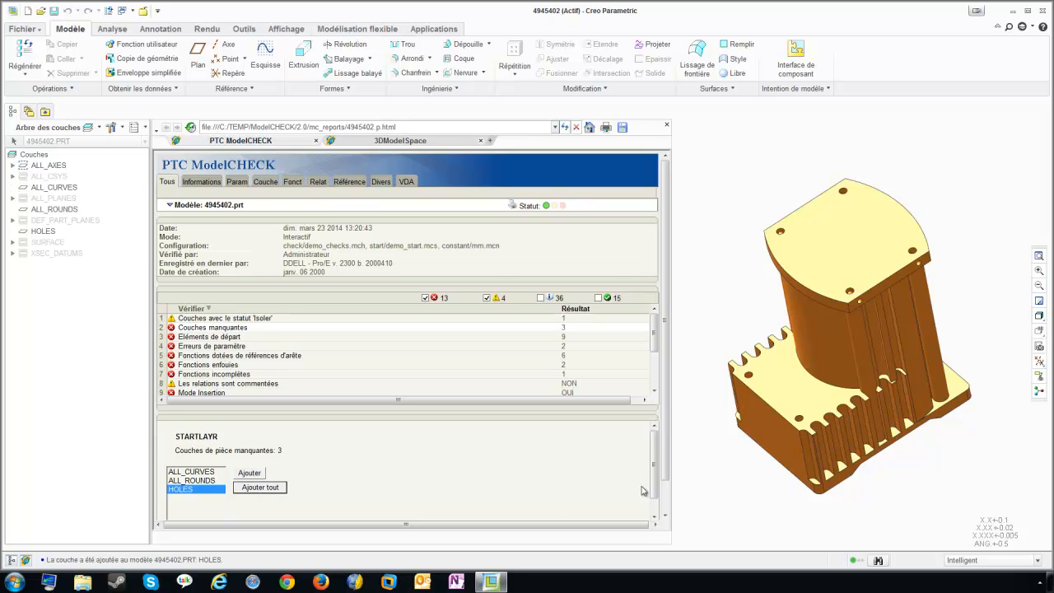
Check the ALL_CURVES, ALL_ROUNDS and HOLES layers in the layer tree.
click(59, 189)
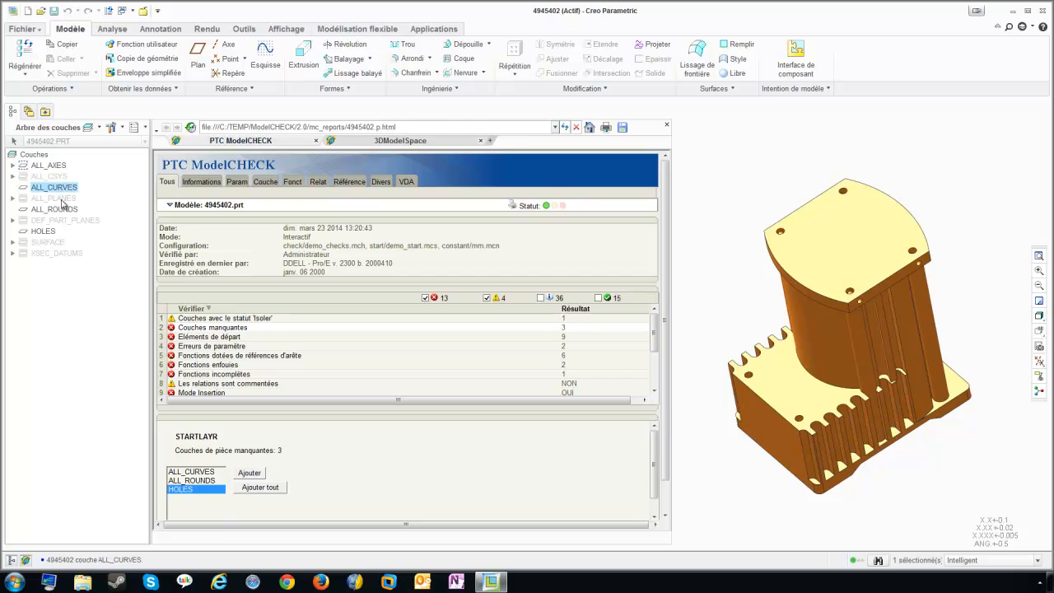
click(62, 211)
click(45, 232)
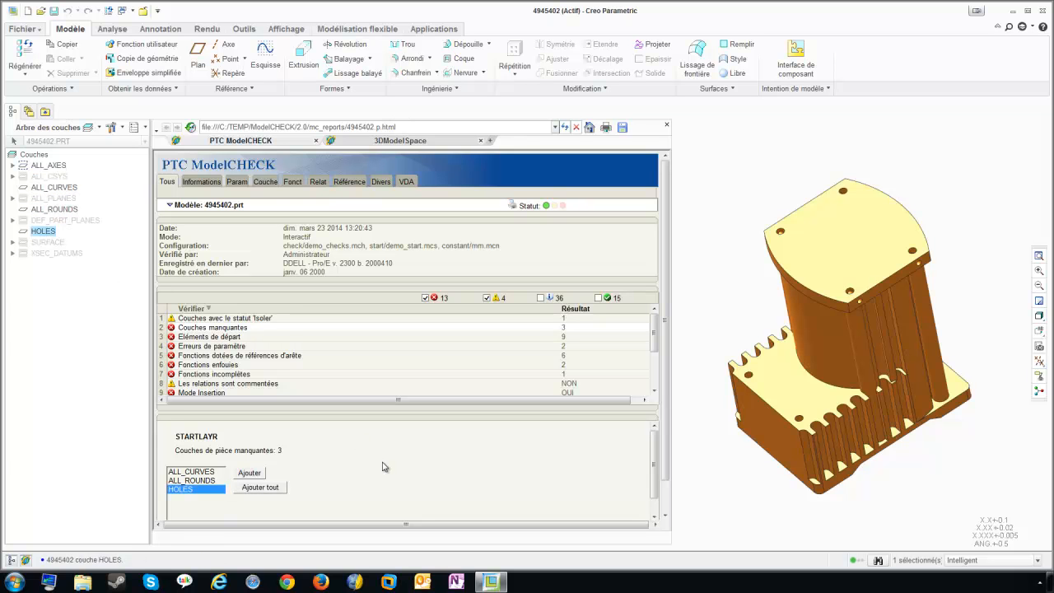
Examine the missing elements in the Eléments de départ check and compare the feature 3 naming requirement with plane Y0 in the model tree.
click(234, 339)
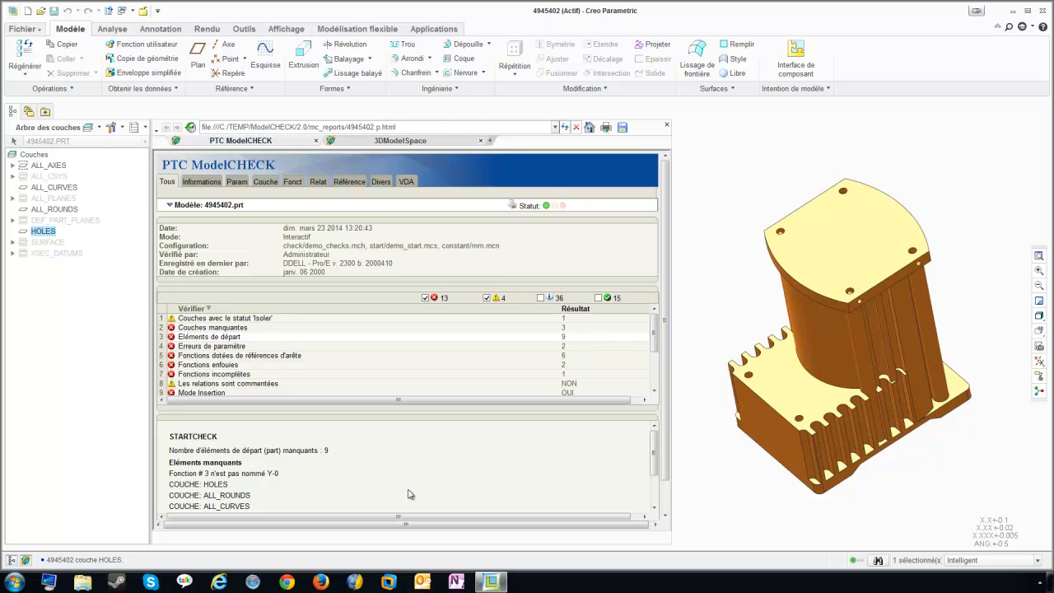
scroll(406, 494, down, 2)
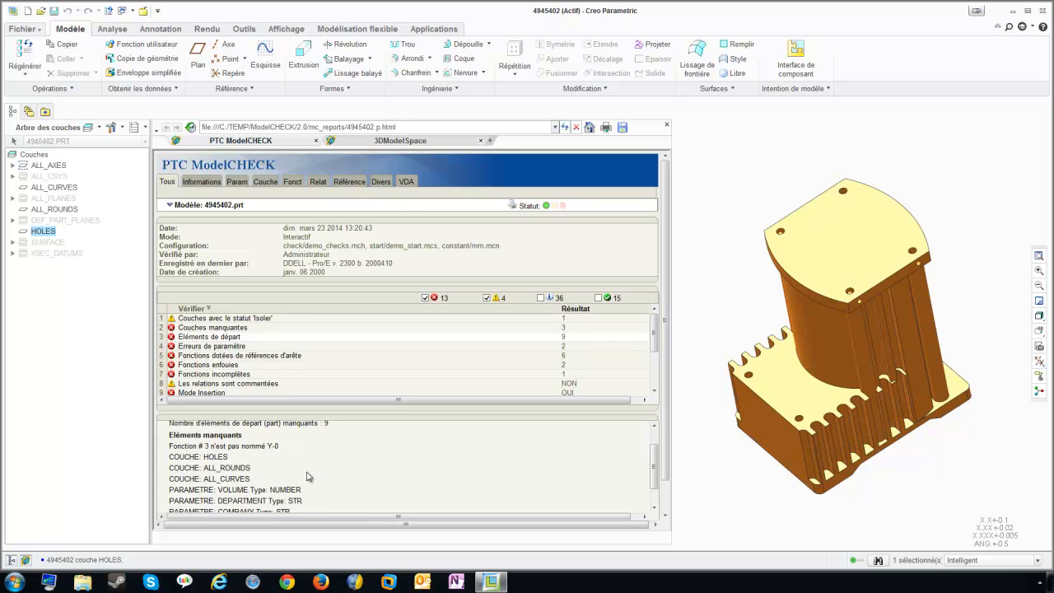
drag(170, 445, 278, 449)
click(288, 451)
click(135, 127)
click(142, 147)
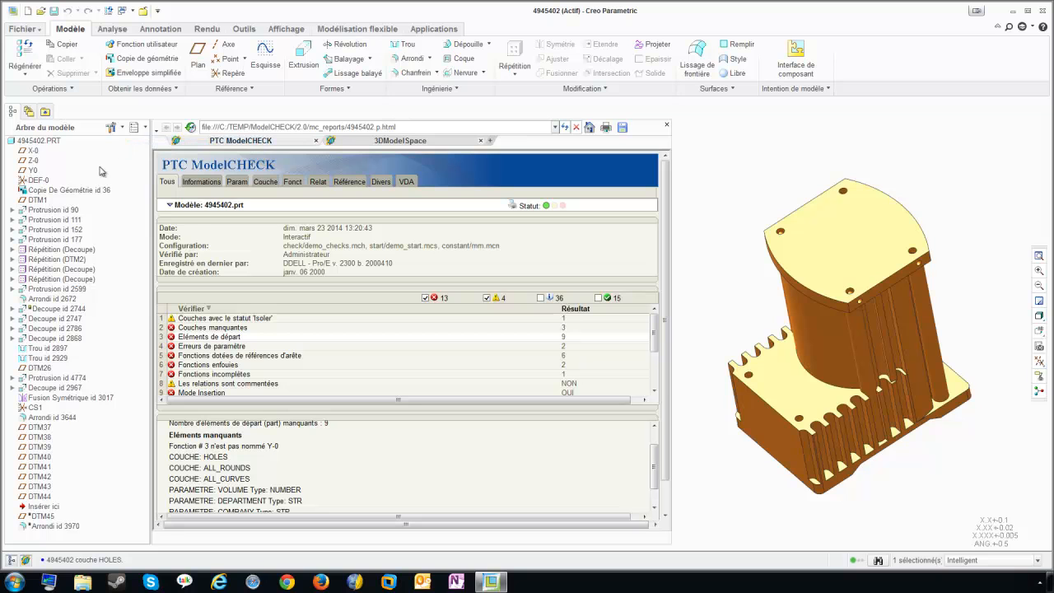
click(34, 170)
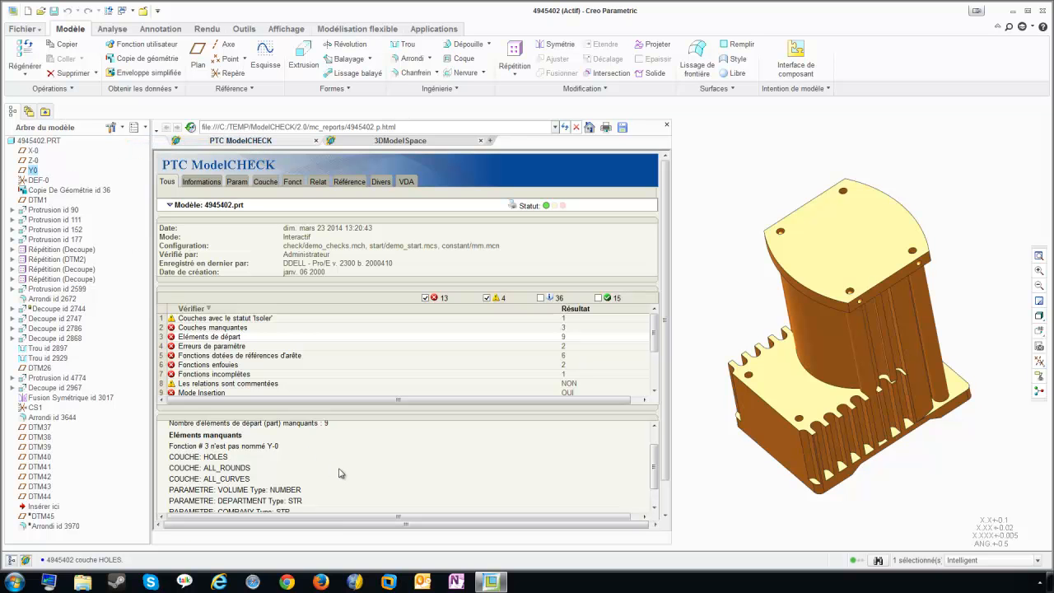
Examine the Erreurs de paramètre check and the list of designers allowed for the DRAWN_BY parameter.
click(221, 348)
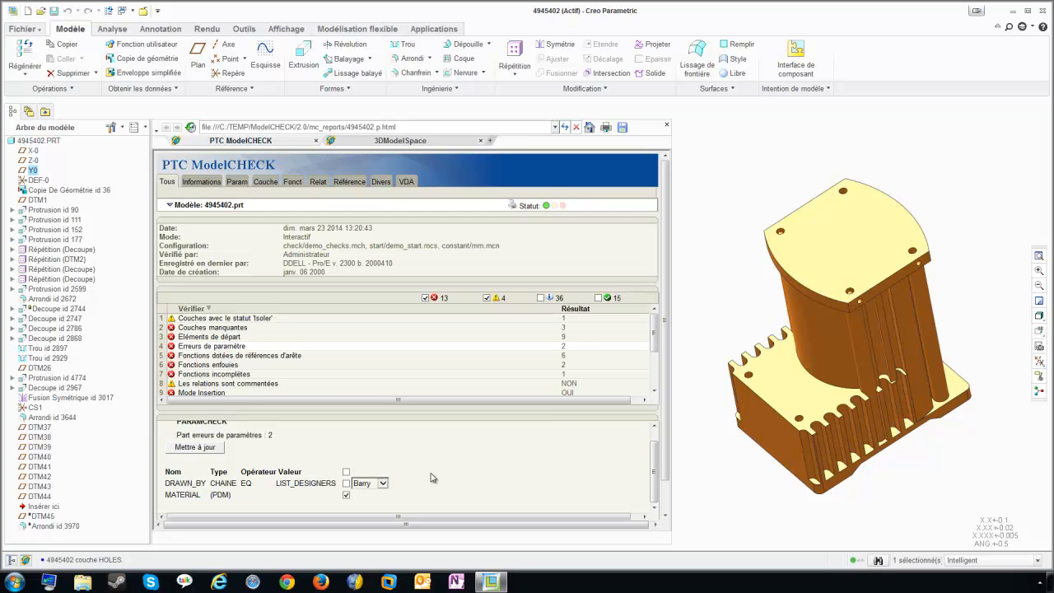
scroll(432, 477, down, 1)
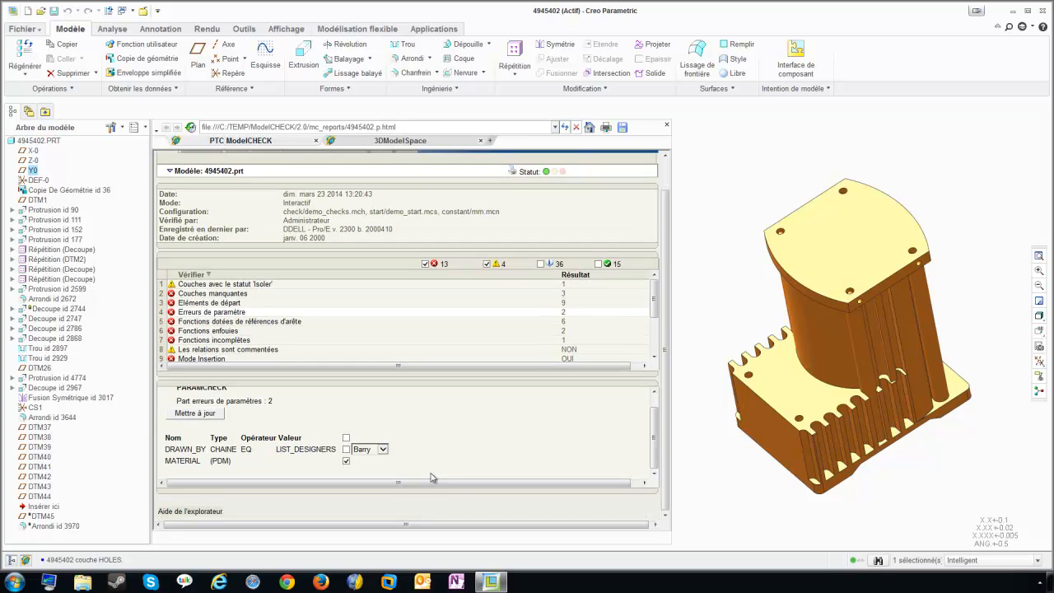
click(383, 450)
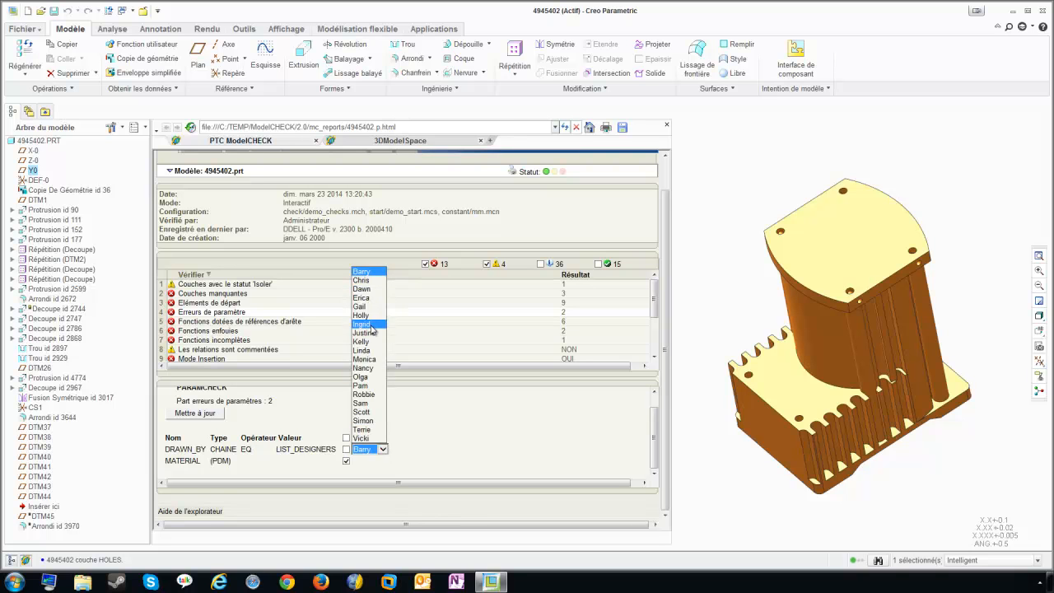
click(465, 442)
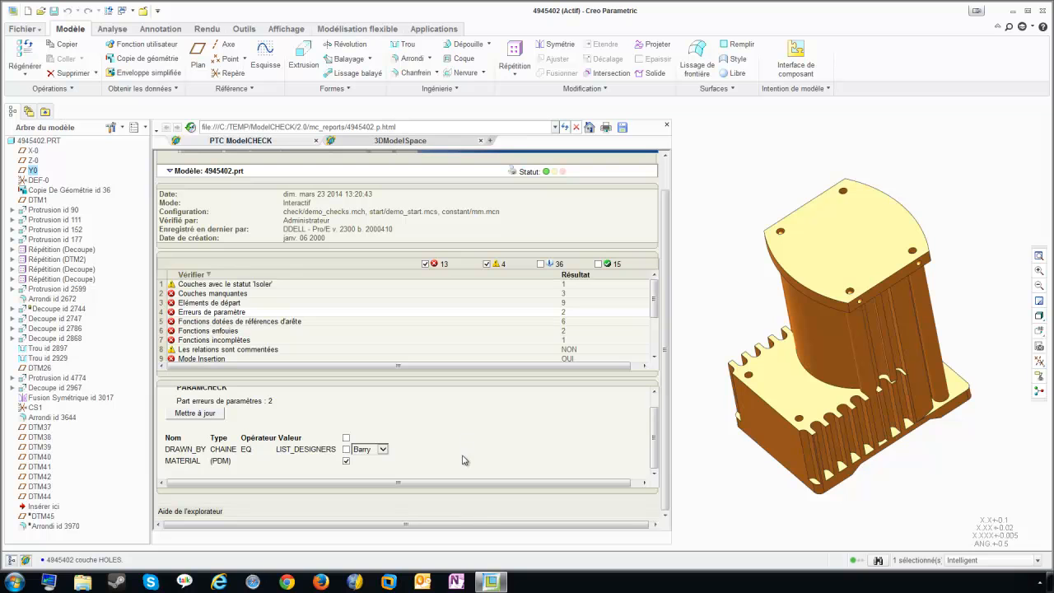
Include DRAWN_BY with another designer from the list, keep MATERIAL included, and update both parameters from the Erreurs de paramètre check.
click(346, 450)
click(383, 449)
click(375, 385)
drag(214, 462, 231, 462)
click(387, 465)
scroll(458, 465, up, 3)
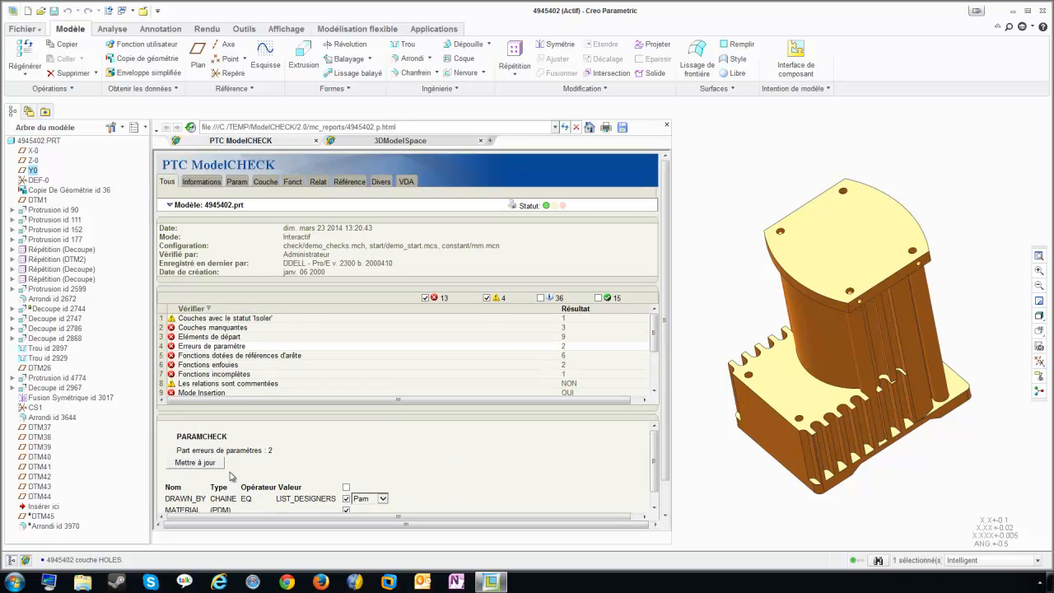
click(205, 465)
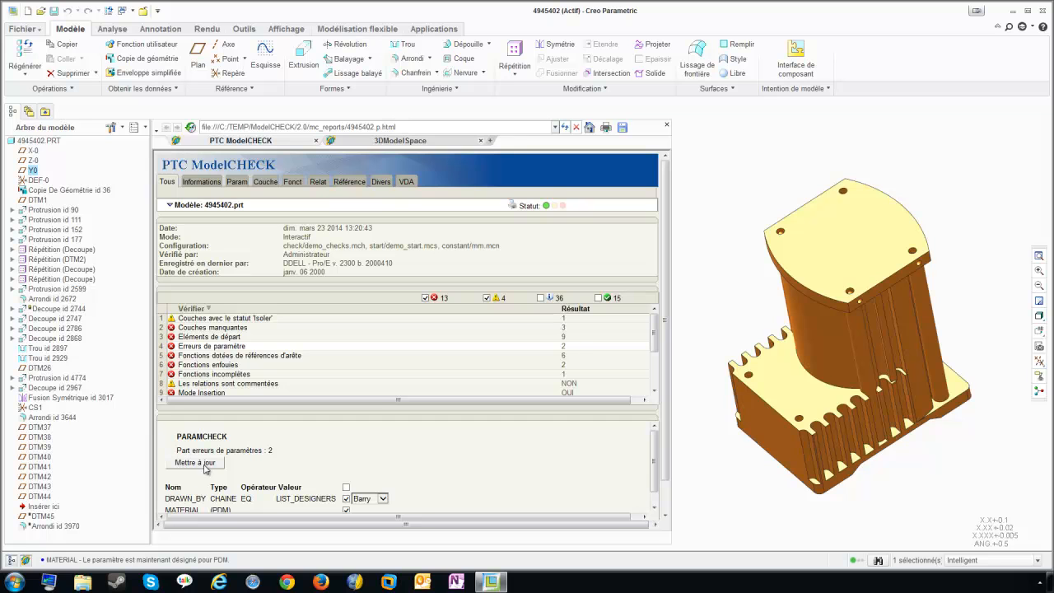
drag(84, 560, 229, 560)
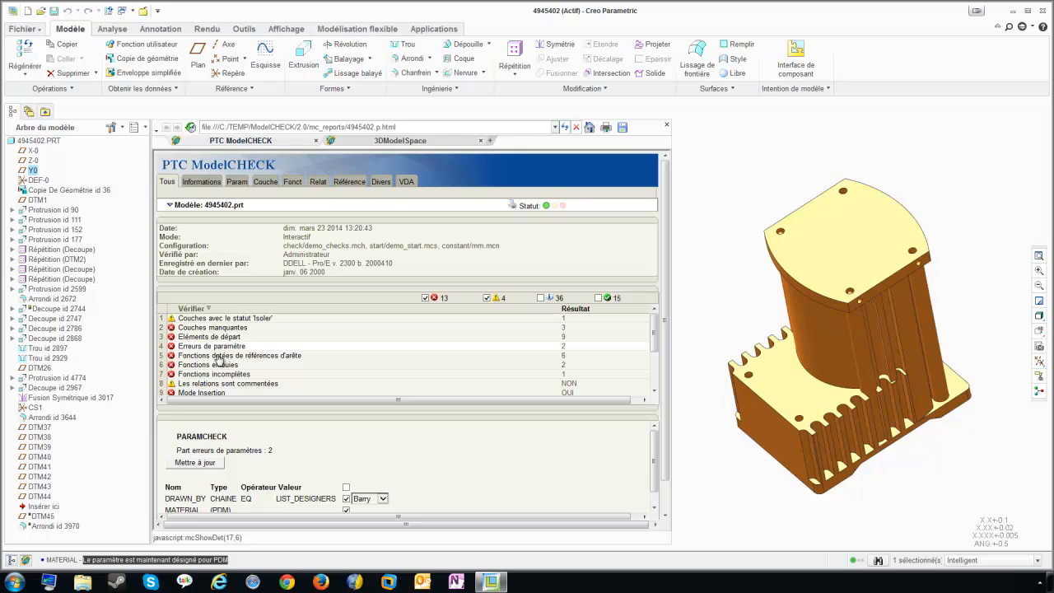
Highlight feature 4774 in red (Rouge) on the model from the Fonctions dotées de références d'arête check.
click(218, 359)
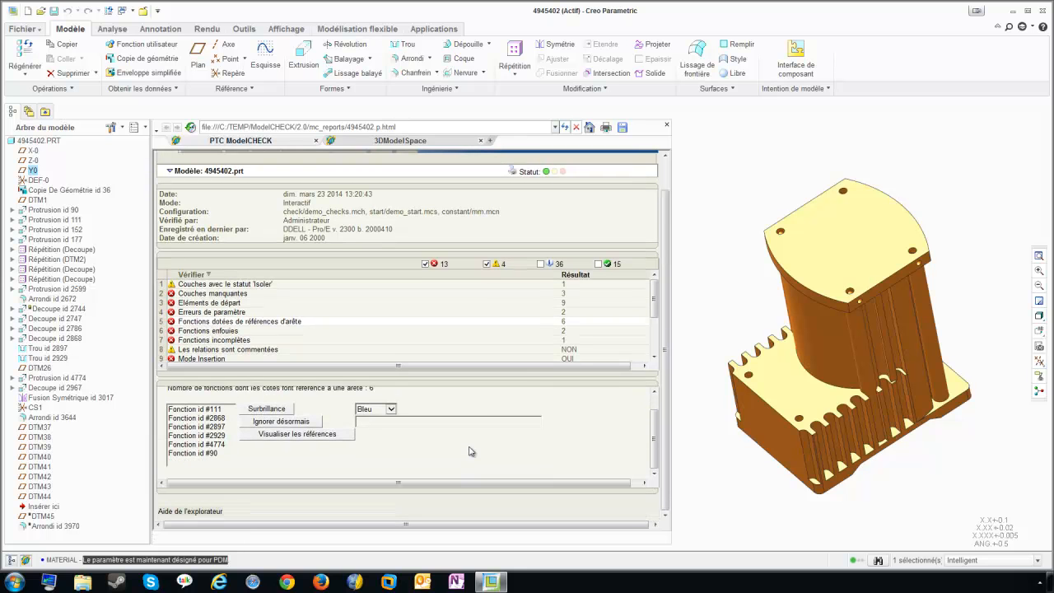
click(391, 410)
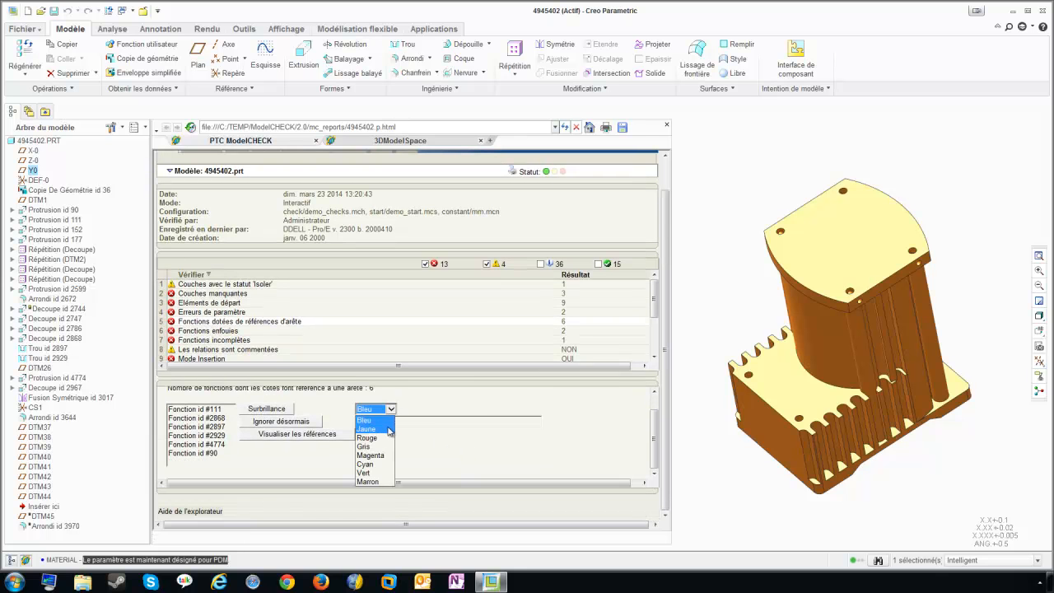
click(370, 437)
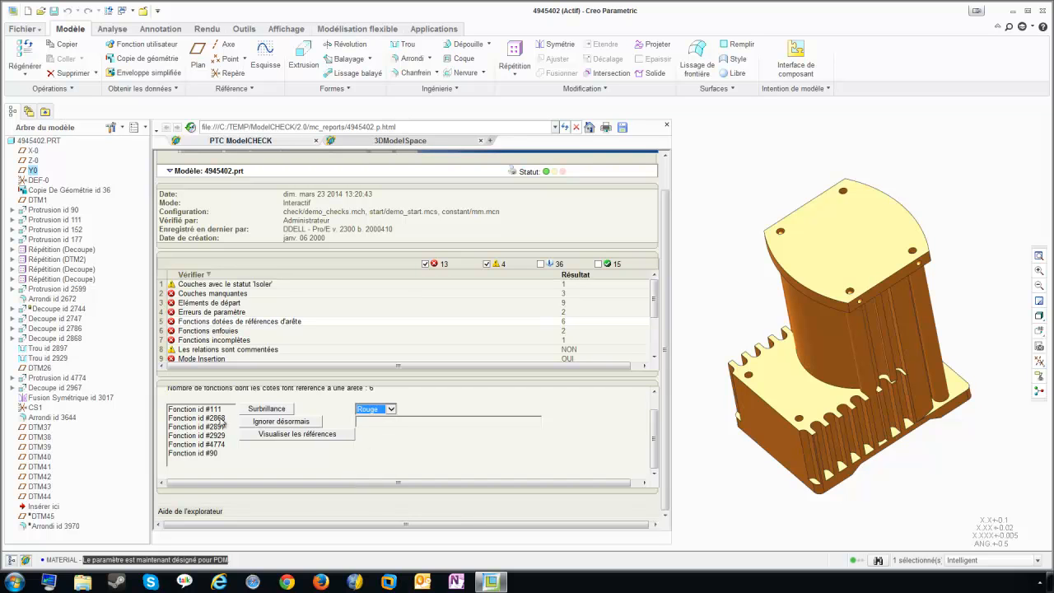
click(222, 445)
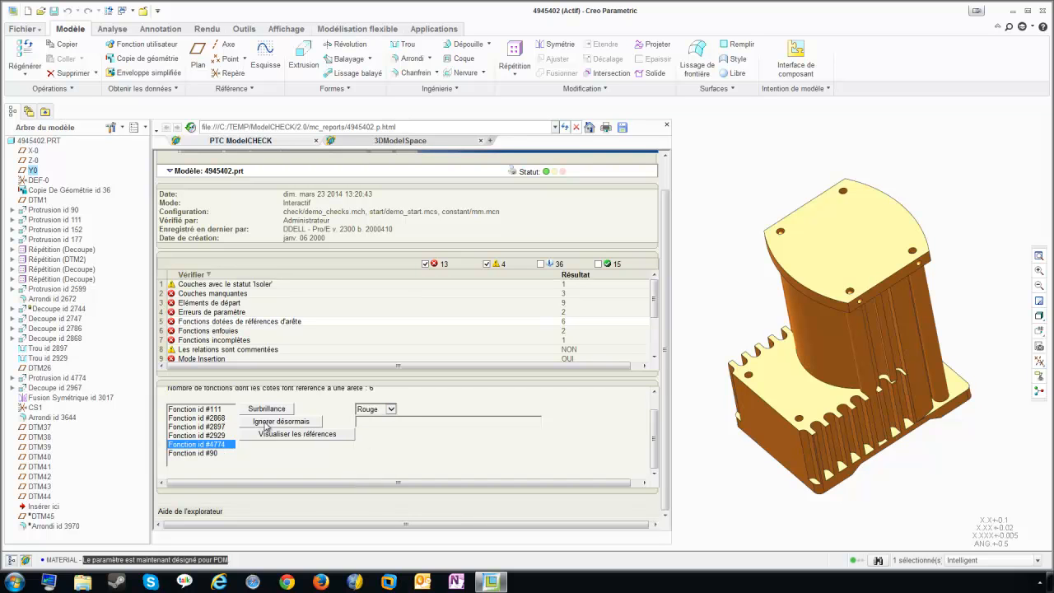
click(267, 409)
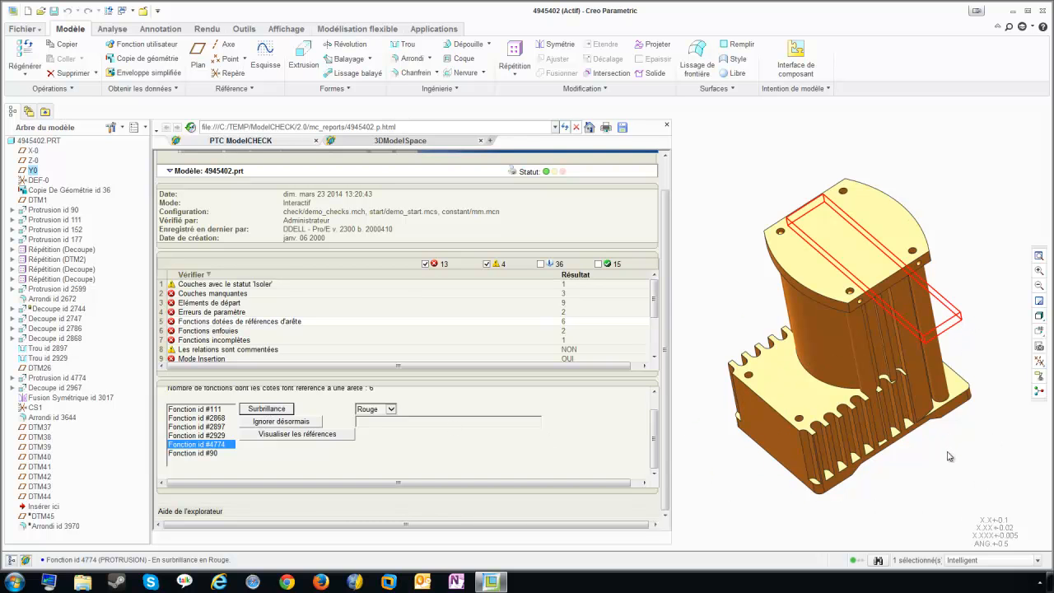
Highlight buried feature 4774 in blue from the Fonctions enfouies check and enter the comment "A ignorer" for it.
click(215, 331)
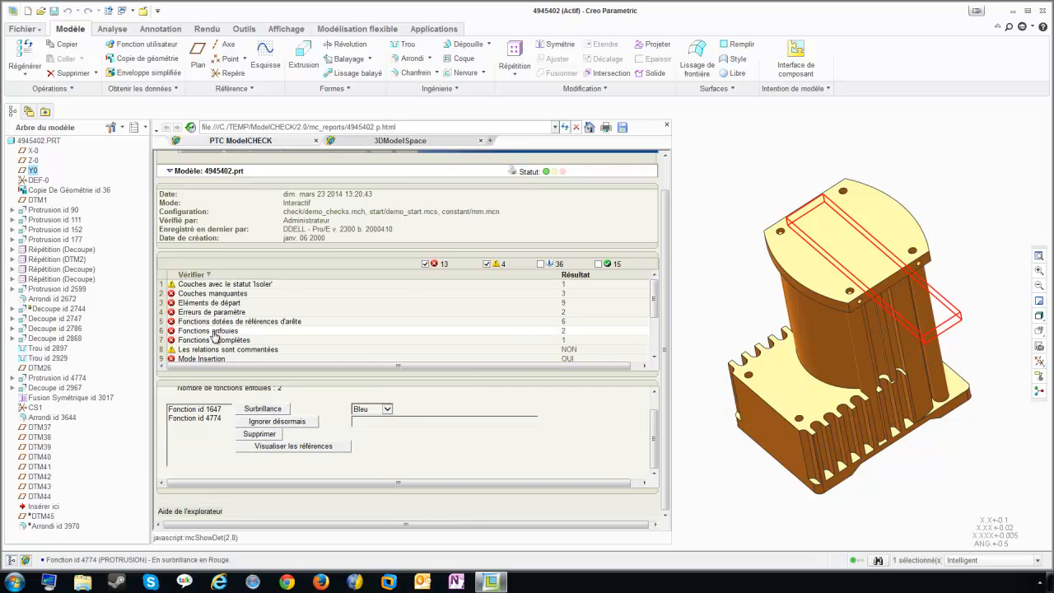
click(205, 418)
click(256, 409)
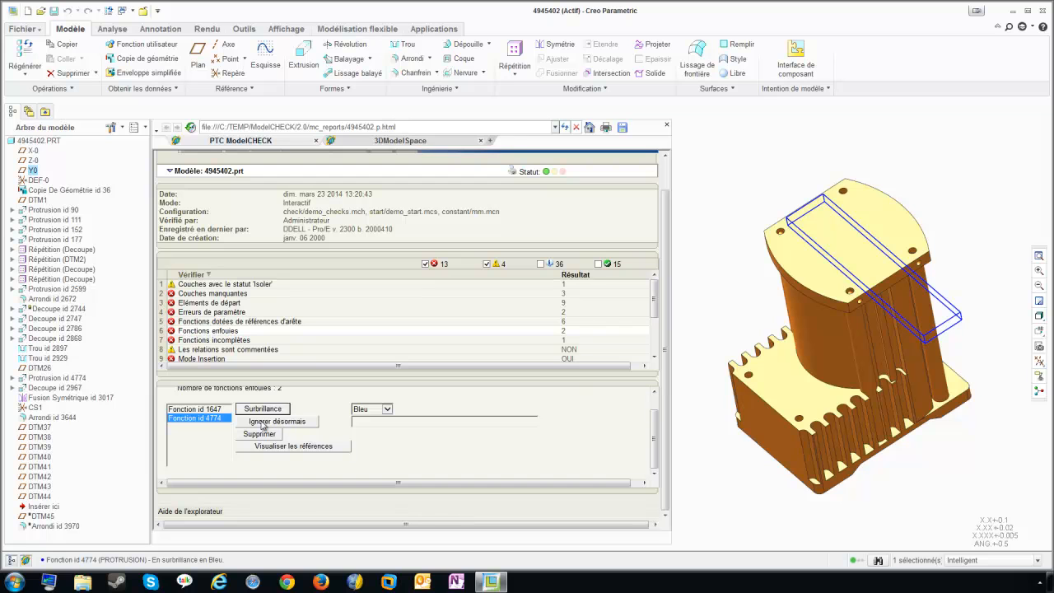
click(368, 422)
Inspect the references of feature 4774 to Protrusion 152, Protrusion 177 and the edges of Decoupe 2868 in the reference viewer.
click(292, 446)
drag(853, 112, 563, 151)
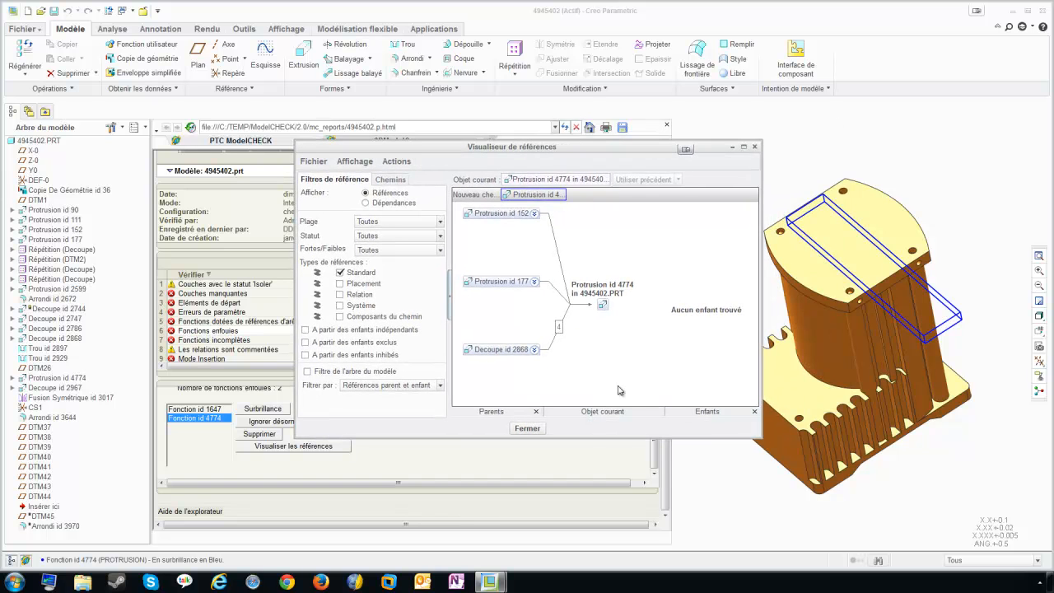
click(535, 214)
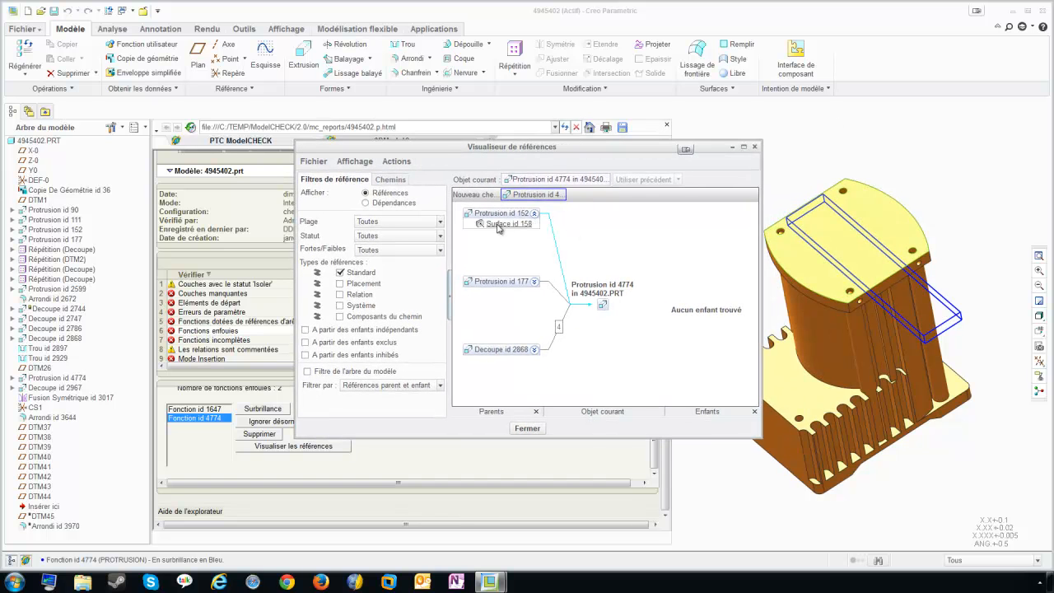
click(534, 282)
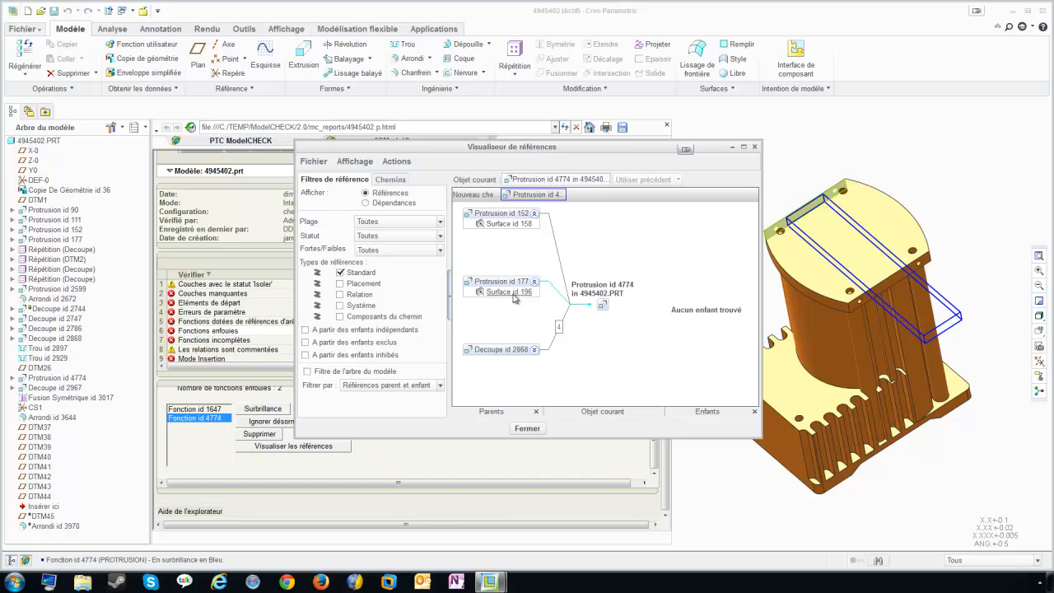
click(534, 349)
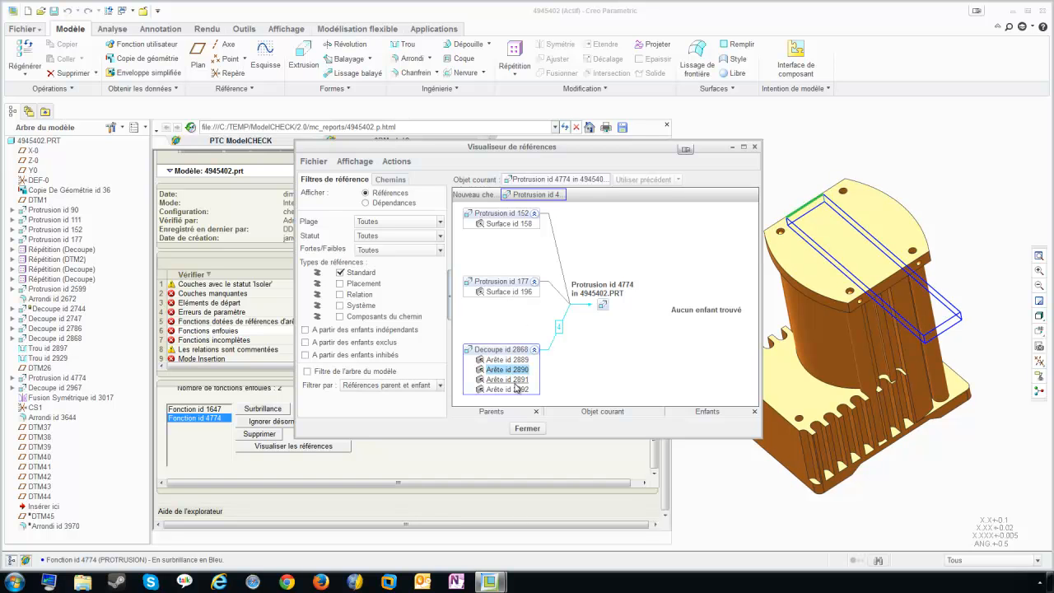
click(508, 389)
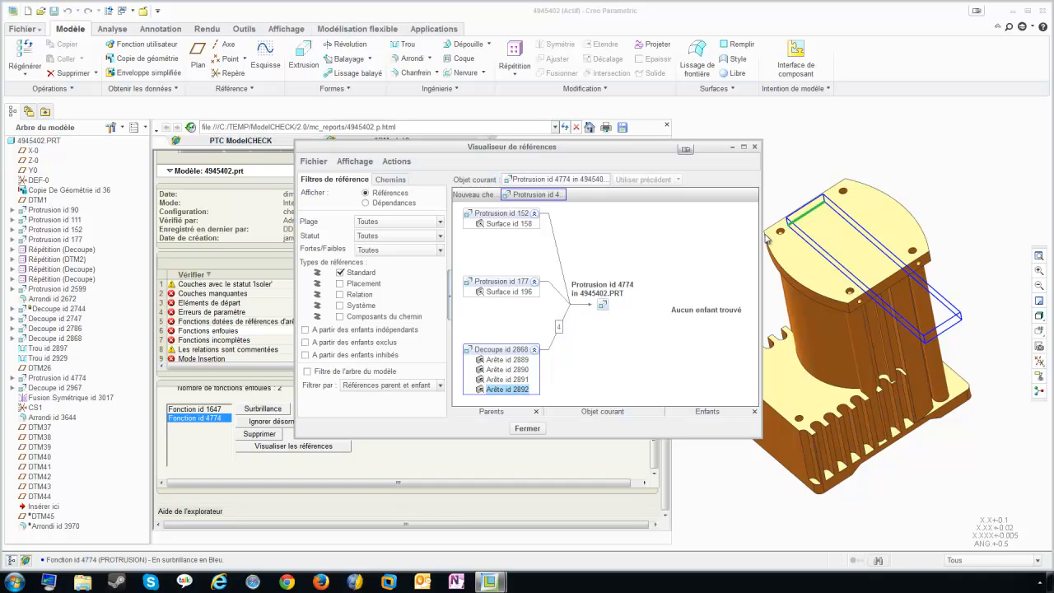
click(525, 428)
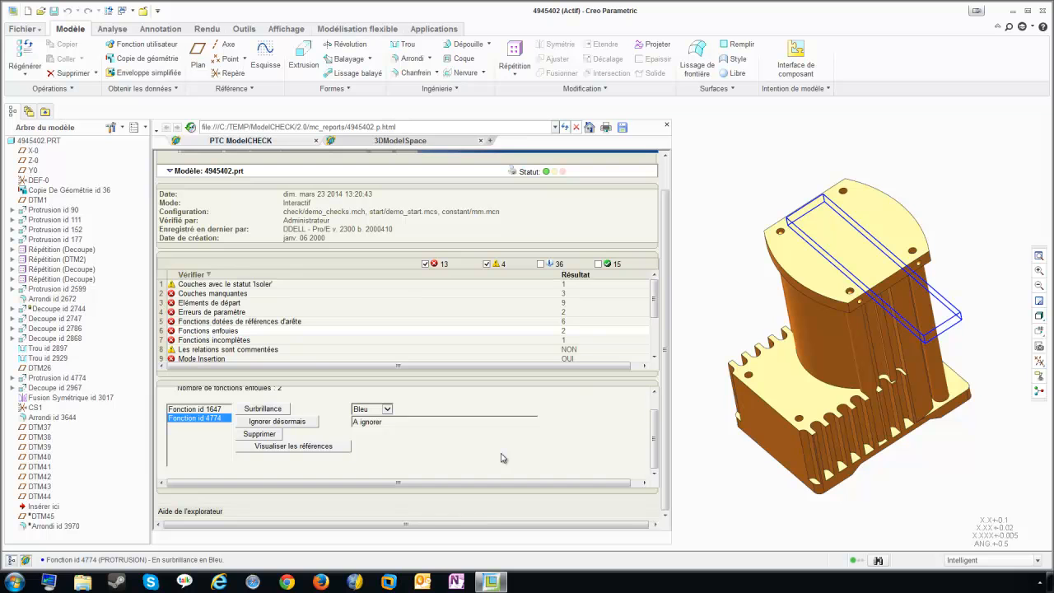
Select incomplete feature 2744 in the Fonctions incomplètes check, locate it in the model tree, and repaint the view to clear the highlight.
click(236, 341)
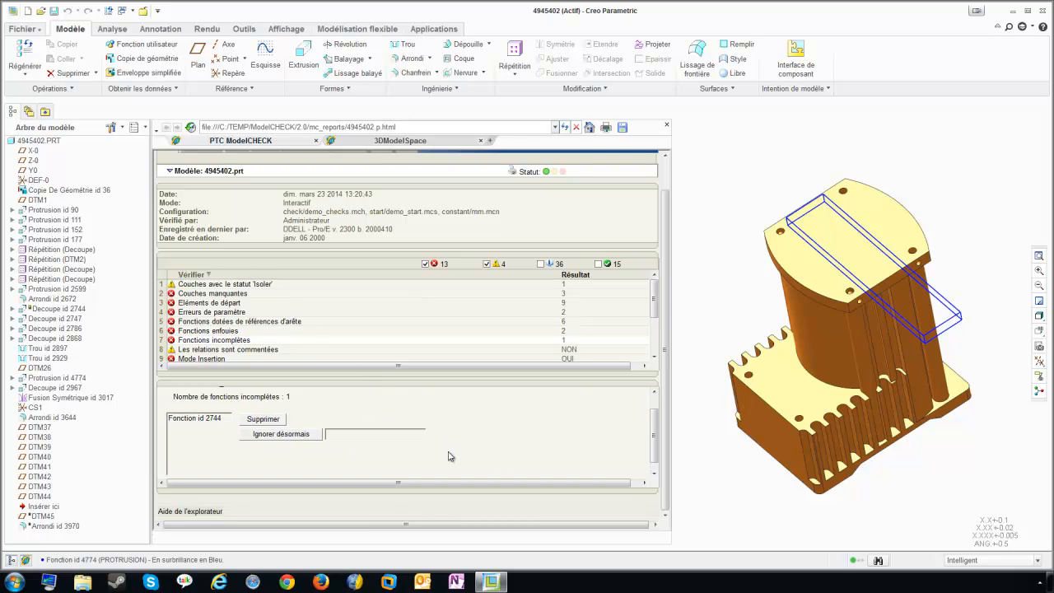
click(195, 419)
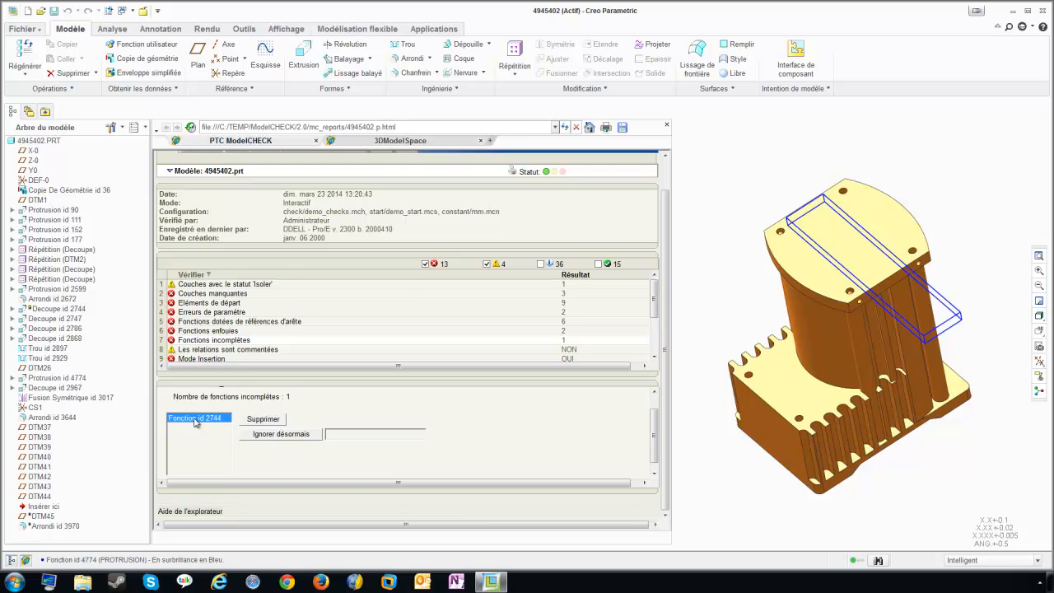
click(47, 313)
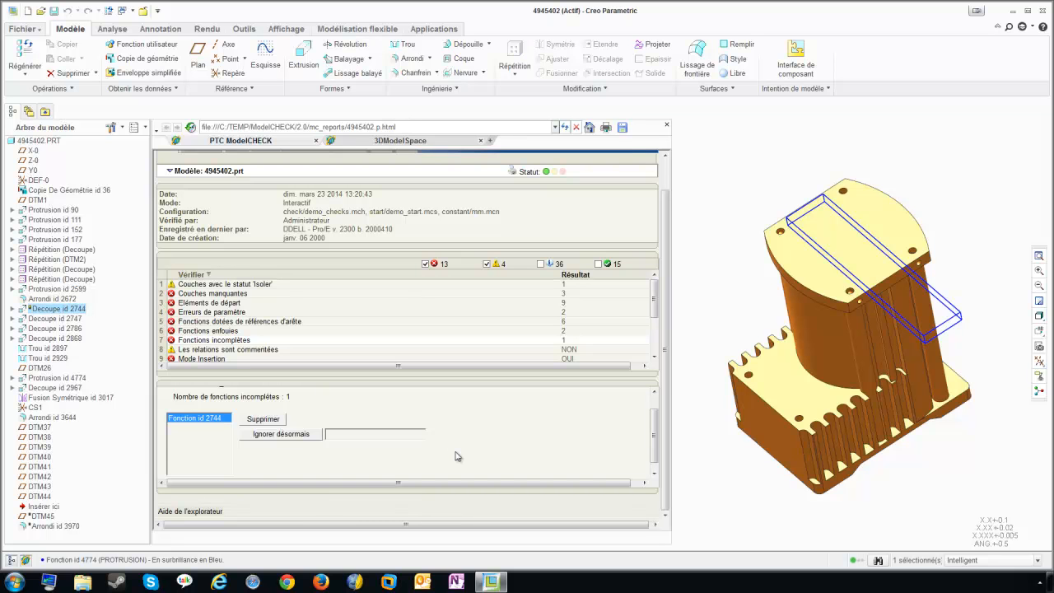
click(1039, 301)
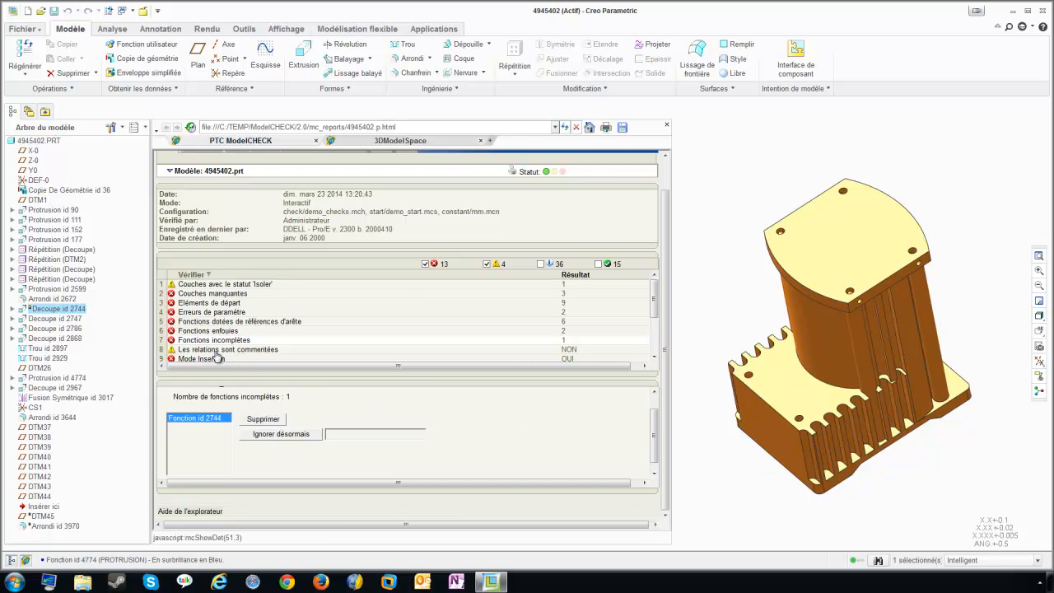
Deactivate insert mode from the Mode Insertion check and verify the Insérer ici marker in the model tree.
click(206, 360)
scroll(207, 364, down, 1)
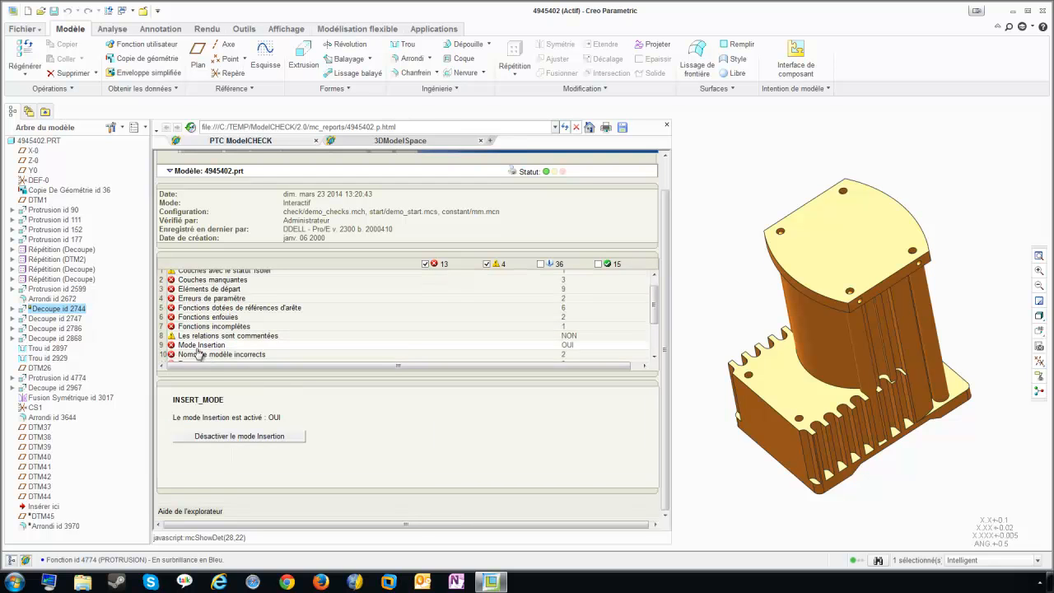
drag(176, 418, 282, 417)
click(250, 423)
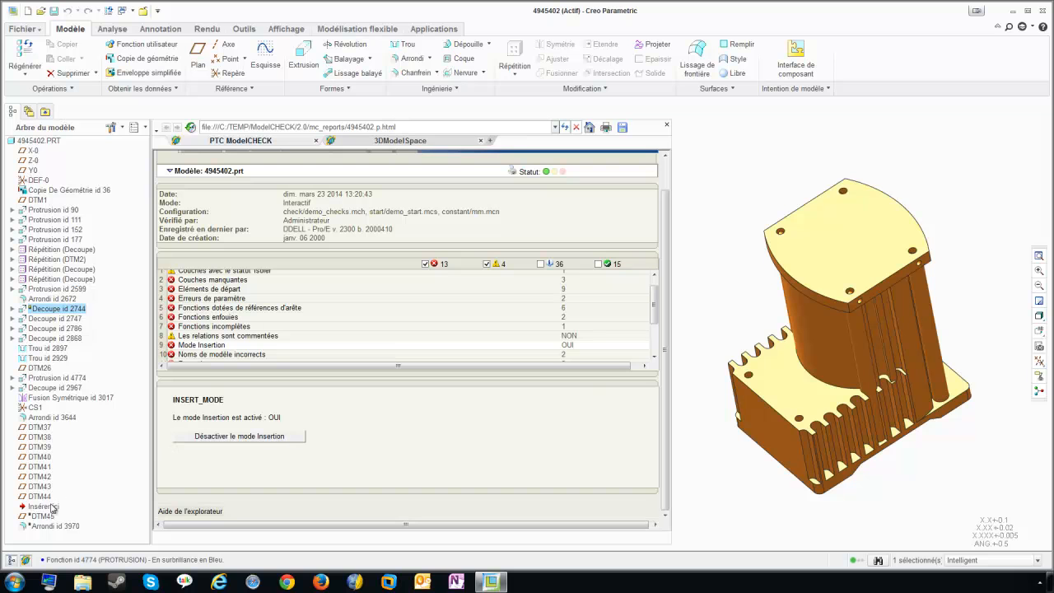
click(50, 507)
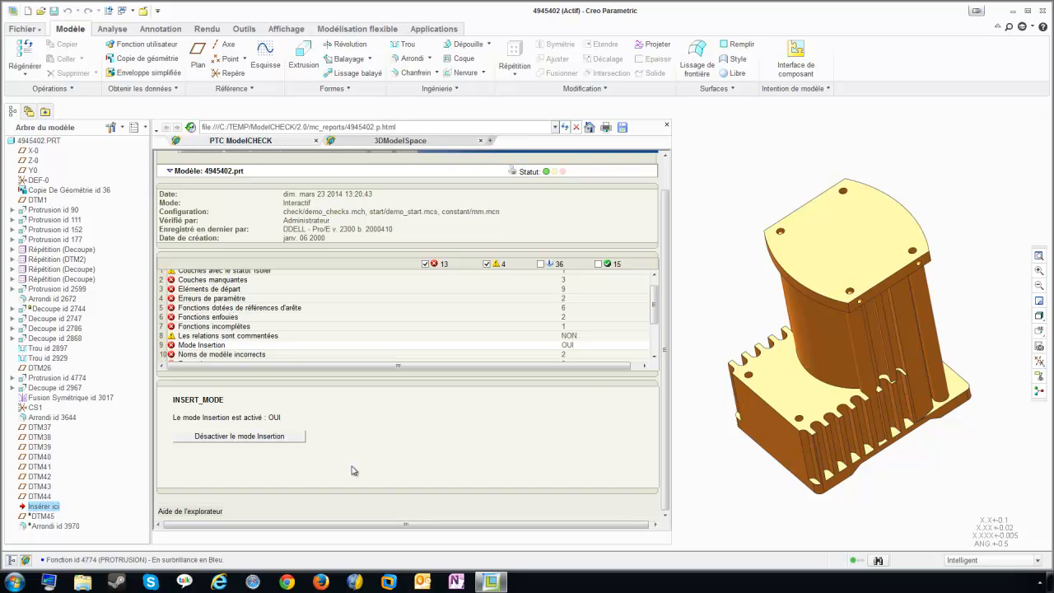
click(229, 442)
drag(154, 560, 49, 559)
click(47, 528)
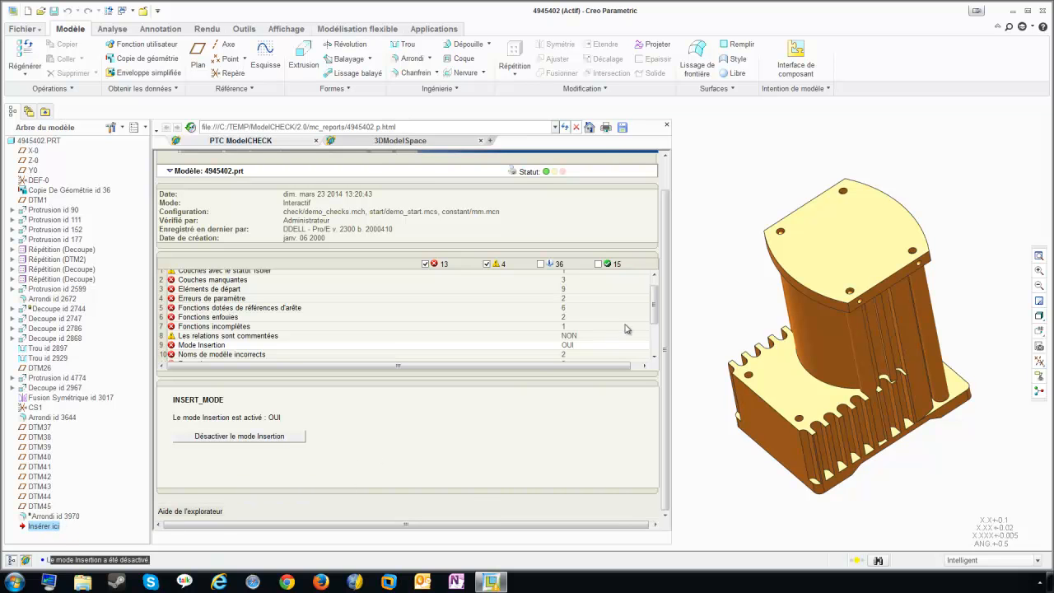
Examine the naming rules reported in the Noms de modèle incorrects check.
drag(650, 313, 652, 340)
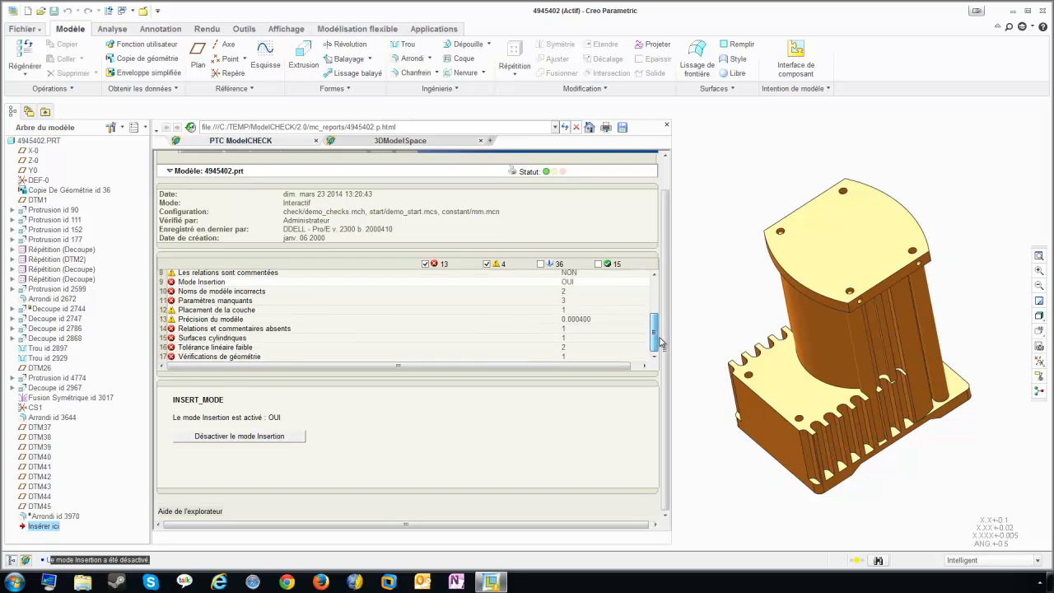
click(220, 291)
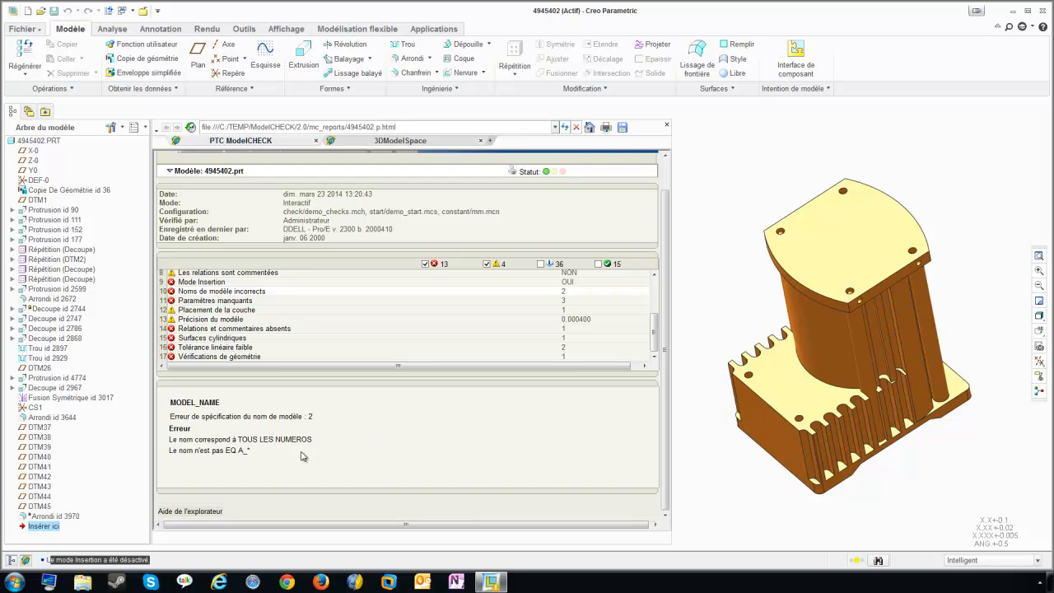
drag(171, 450, 245, 458)
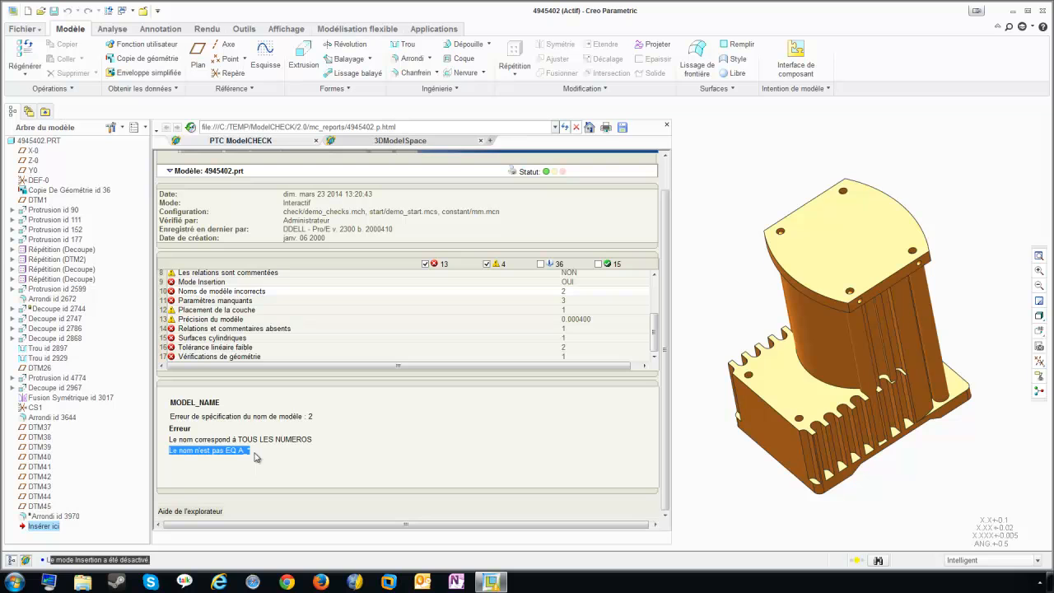
click(255, 457)
drag(170, 438, 312, 439)
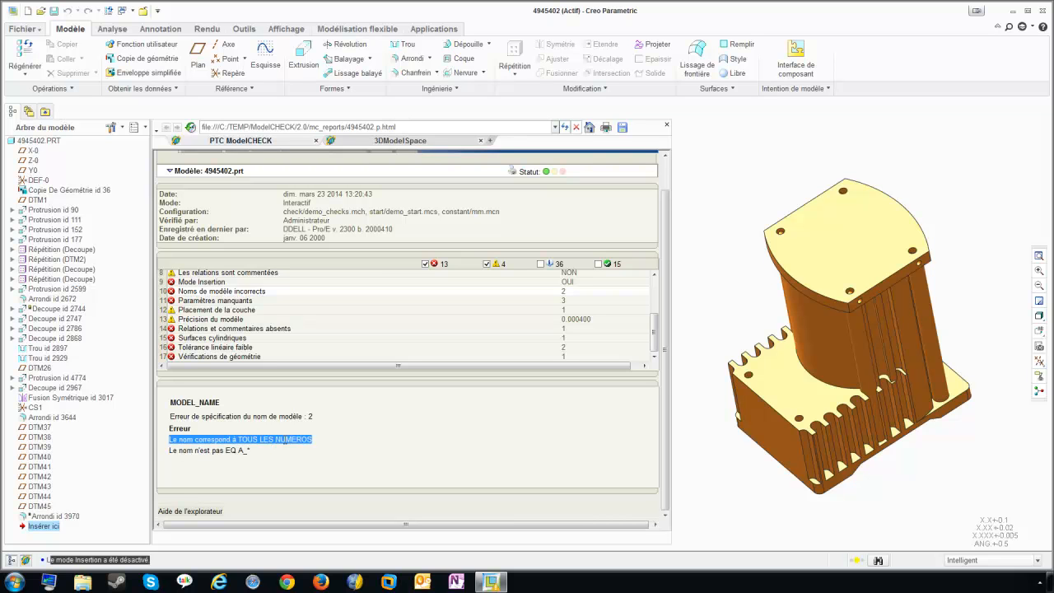
click(308, 467)
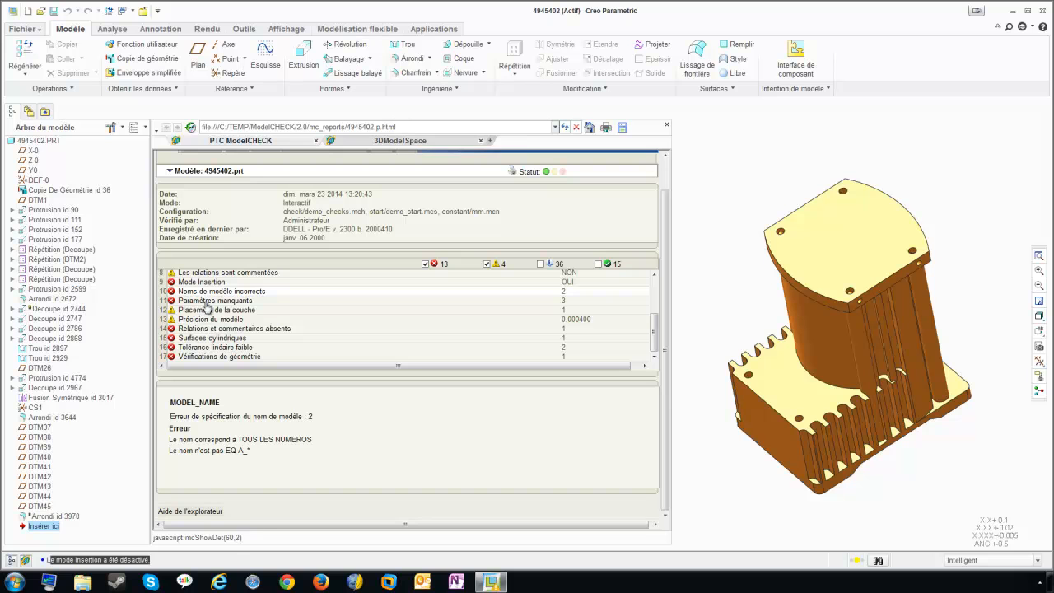
Add the missing parameters from the Paramètres manquants check with COMPANY PTC, DEPARTMENT Departement etude and VOLUME 30.
click(206, 302)
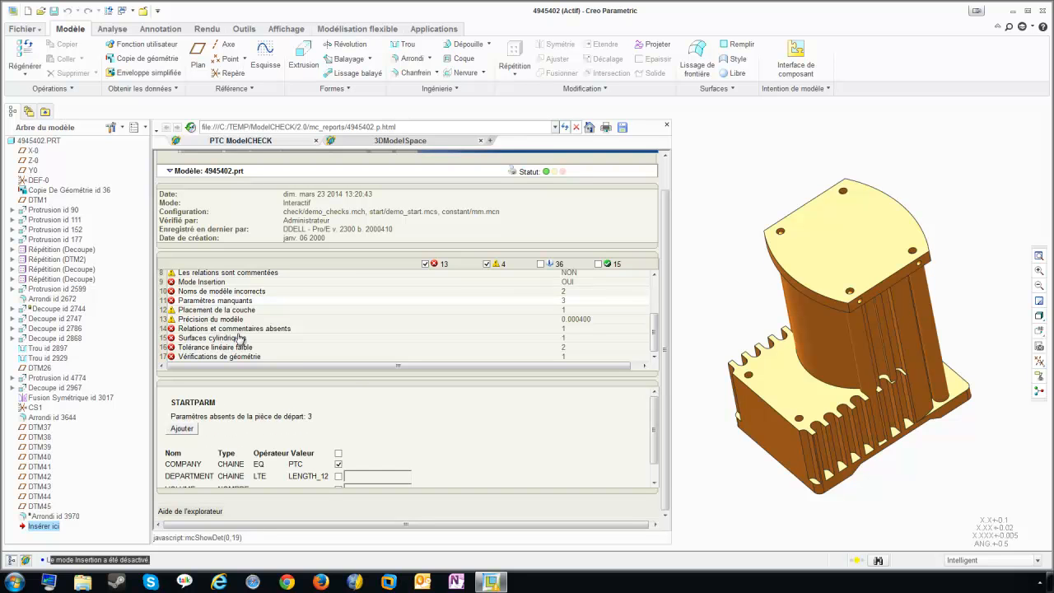
scroll(654, 433, down, 1)
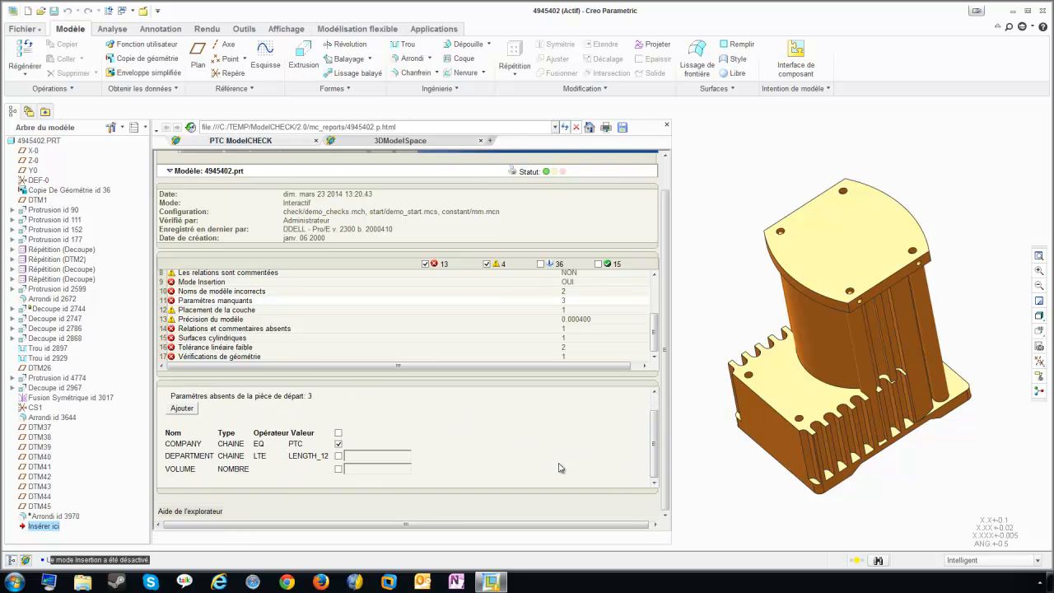
drag(166, 443, 295, 485)
click(356, 467)
click(339, 456)
click(182, 409)
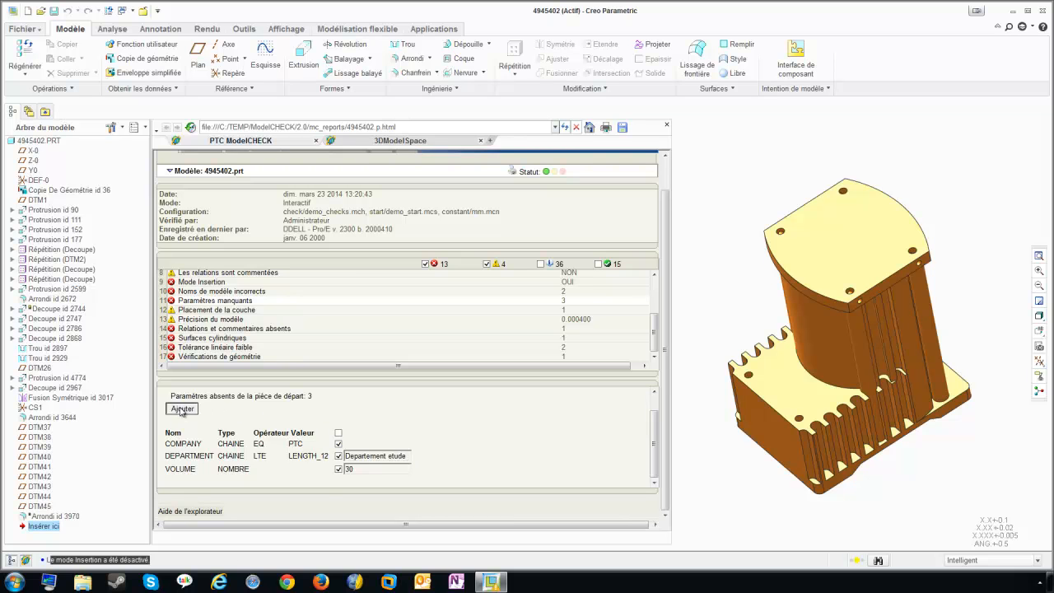
Change the DEPARTMENT value to Bureau Etude, add the parameters again and check the message line.
drag(159, 427, 331, 457)
click(359, 427)
scroll(359, 428, down, 1)
click(364, 457)
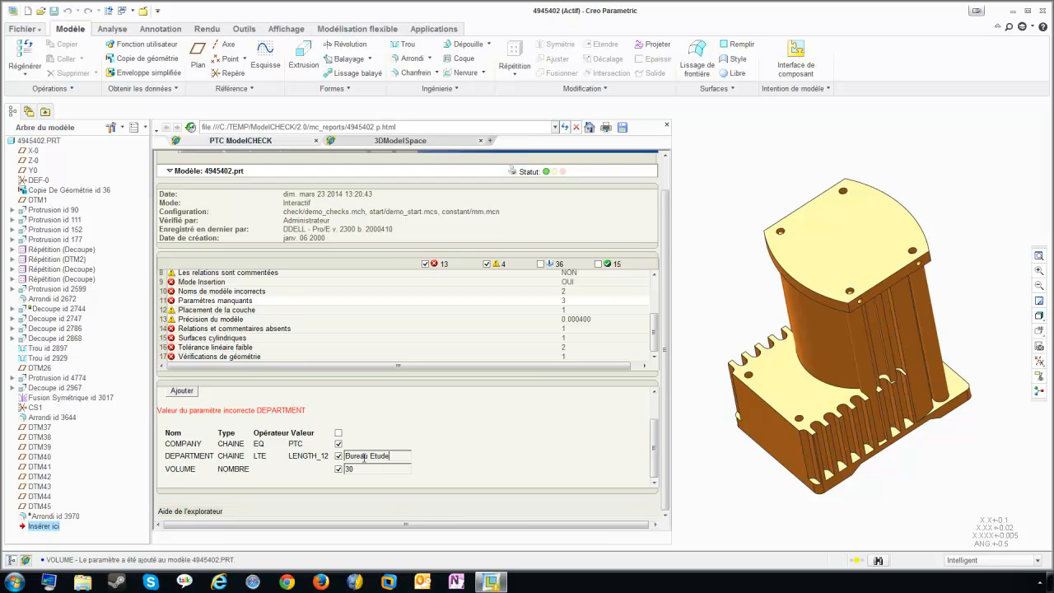
click(182, 390)
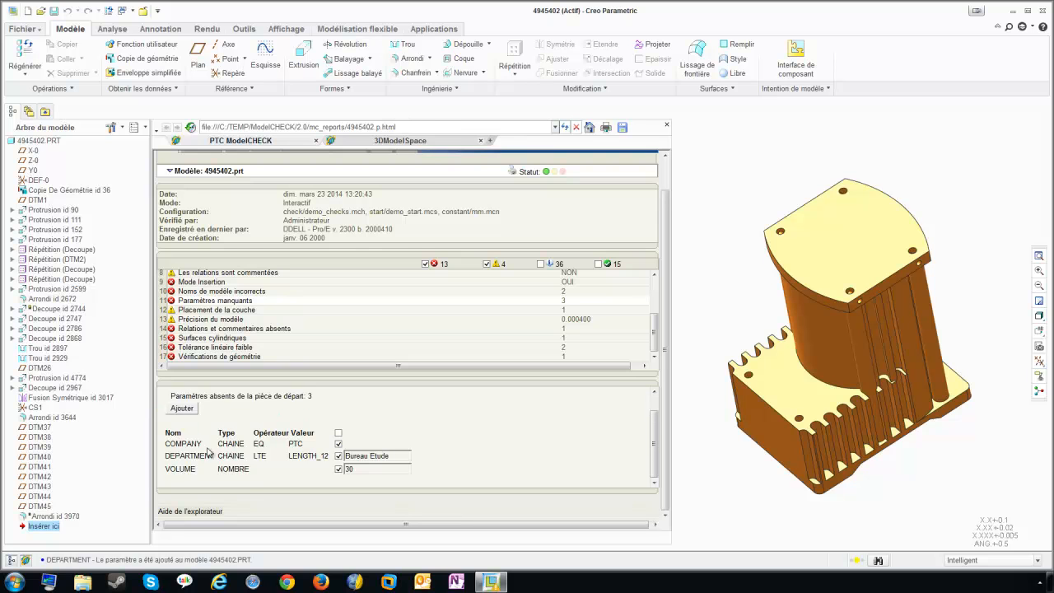
drag(173, 450, 369, 461)
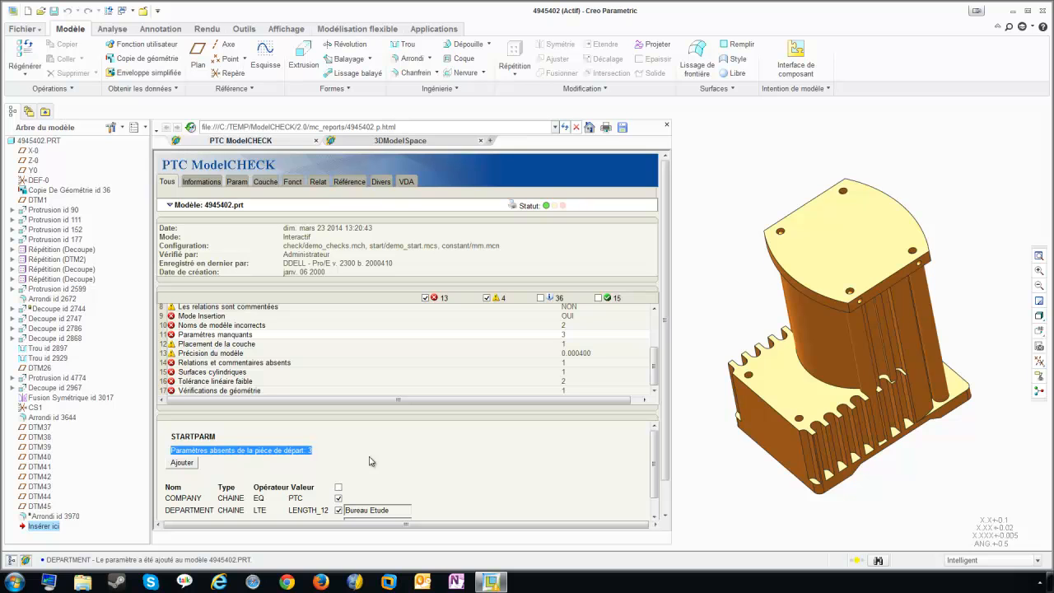
click(371, 461)
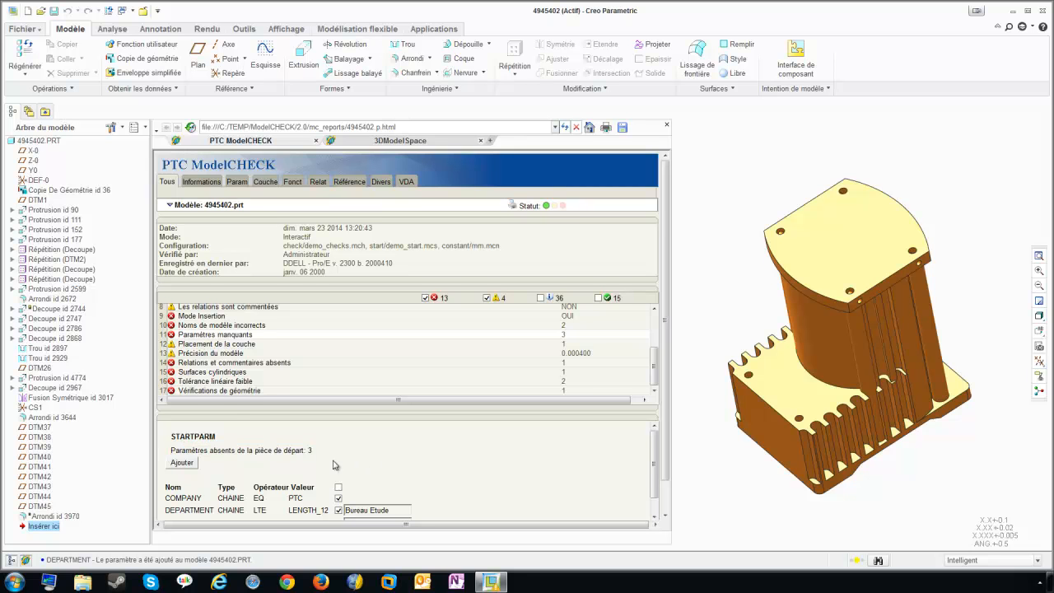
scroll(333, 466, down, 2)
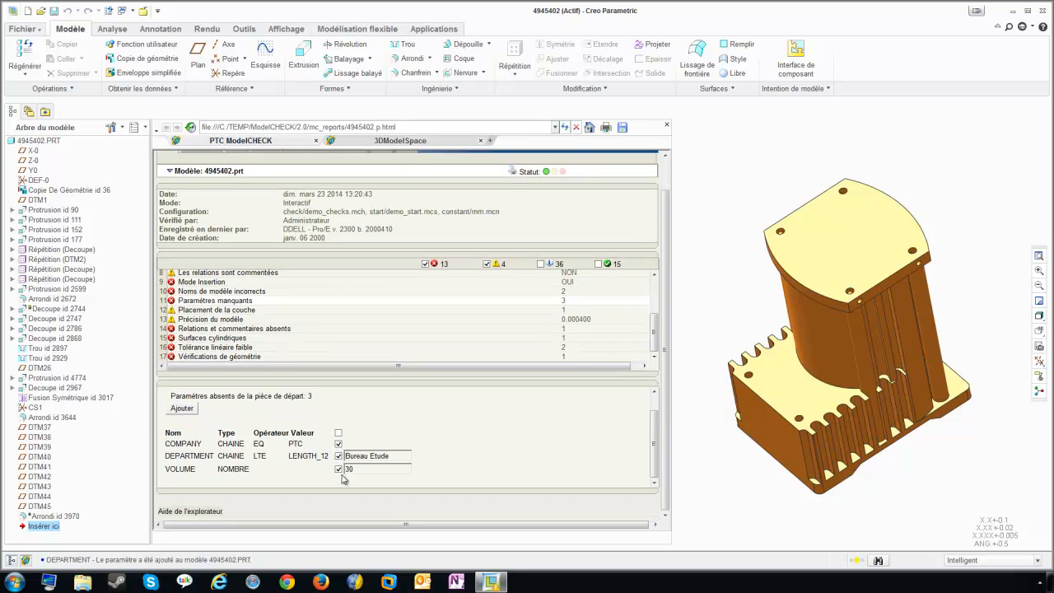
drag(97, 560, 253, 559)
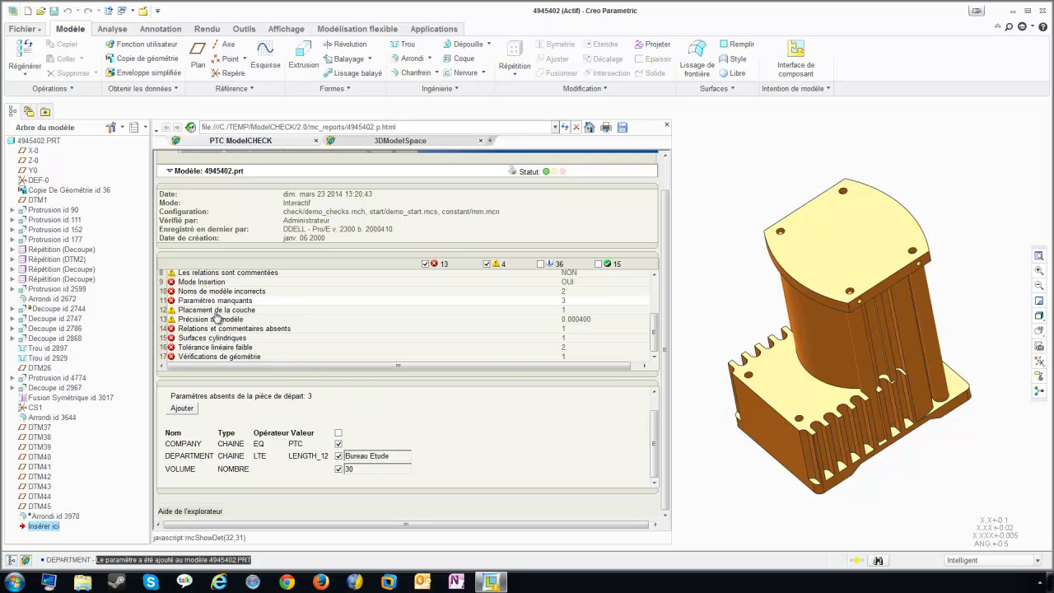
Add all the reported datum planes to the ALL_PLANES layer from the Placement de la couche check.
click(216, 310)
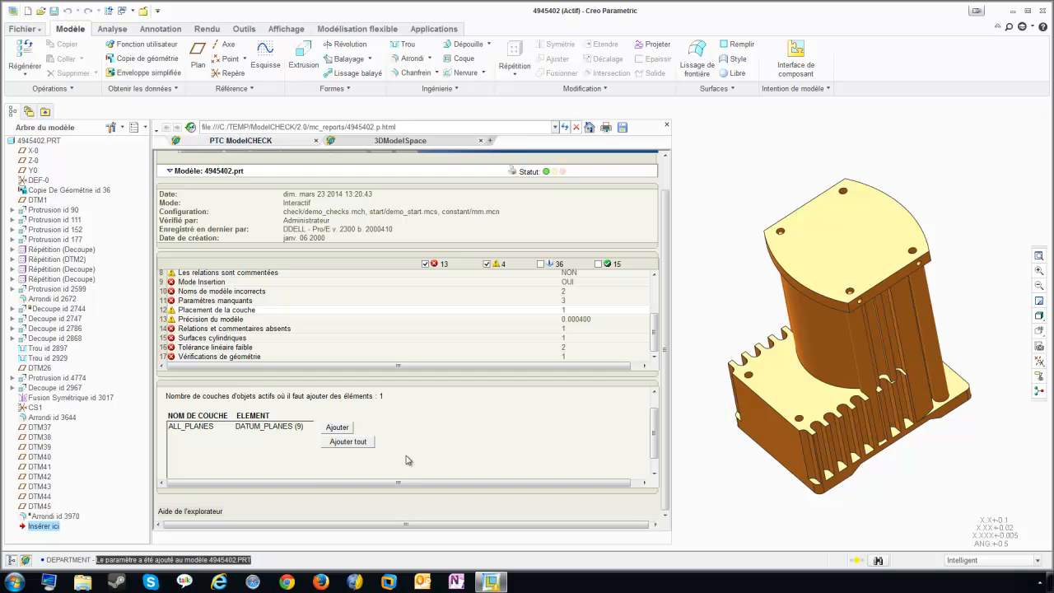
click(196, 429)
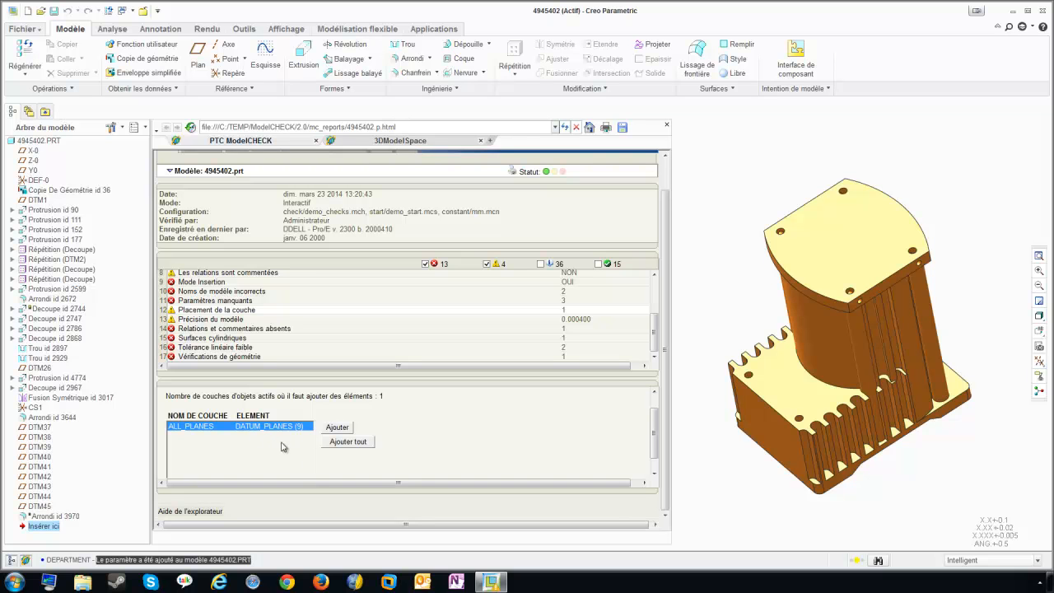
click(360, 443)
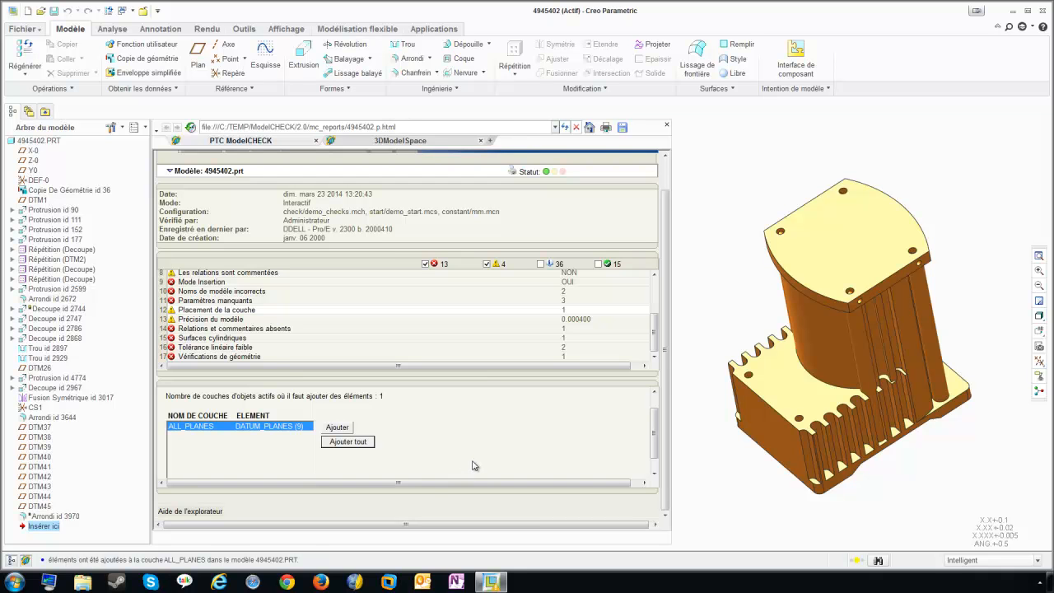
Set the relative model accuracy to 0.002 from the Précision du modèle check.
click(230, 321)
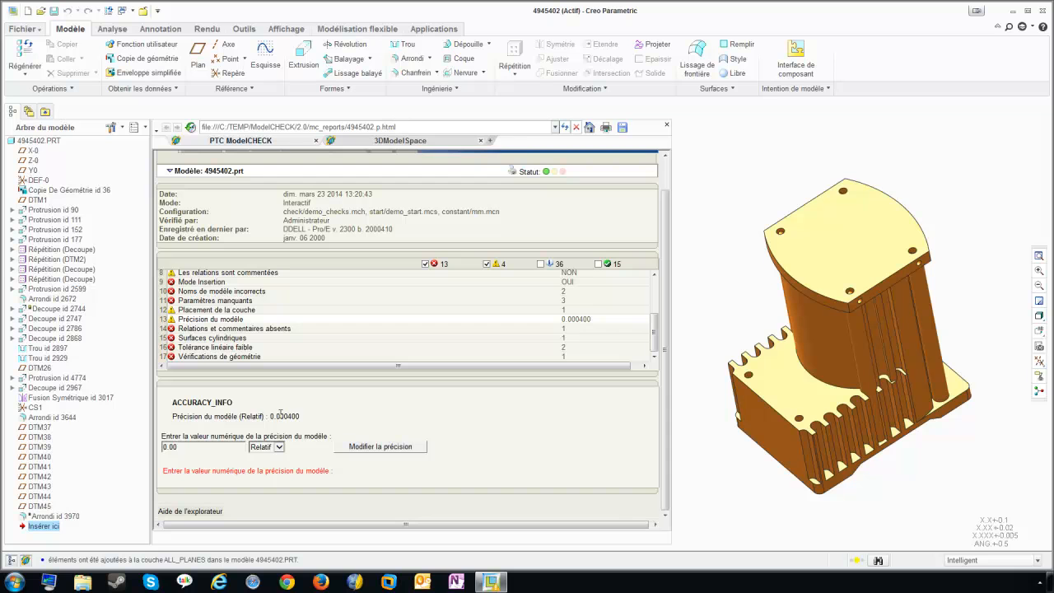
drag(270, 416, 300, 417)
click(194, 448)
click(384, 450)
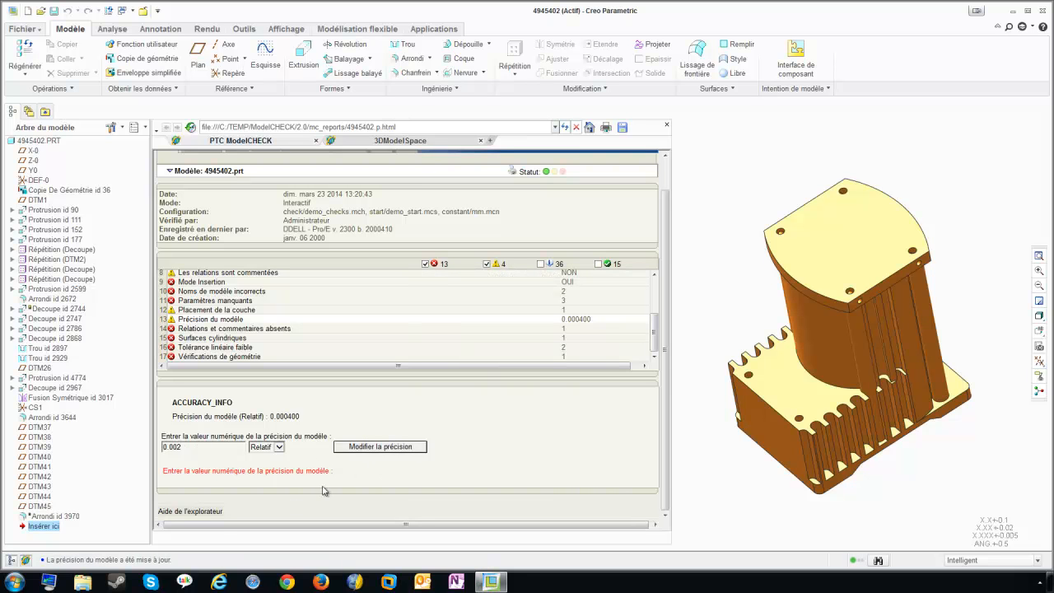
drag(48, 560, 176, 560)
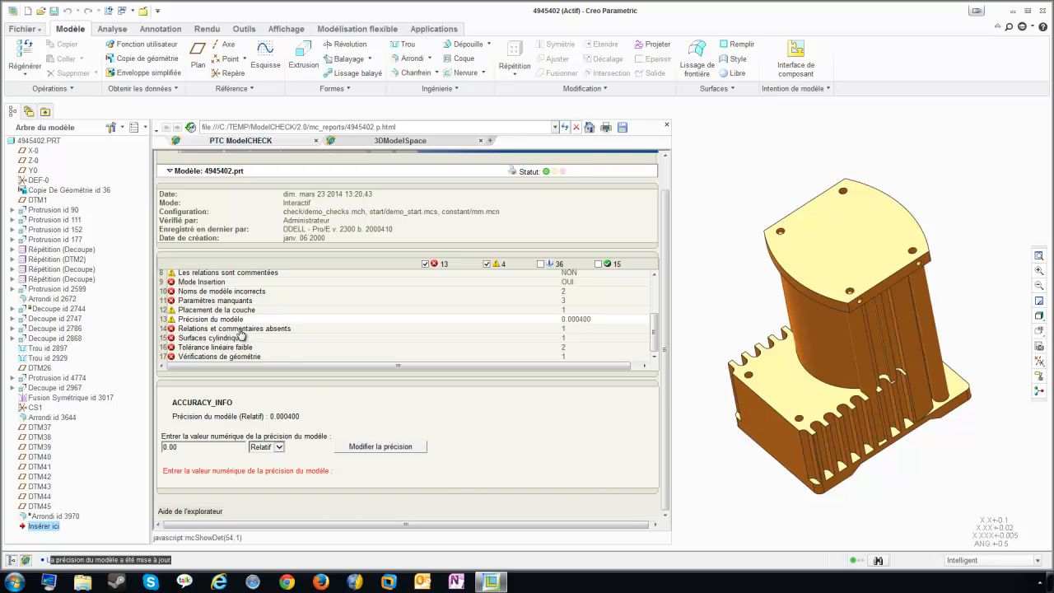
Add the missing relation mass=mp_mass("") to the part from the Relations et commentaires absents check.
click(240, 329)
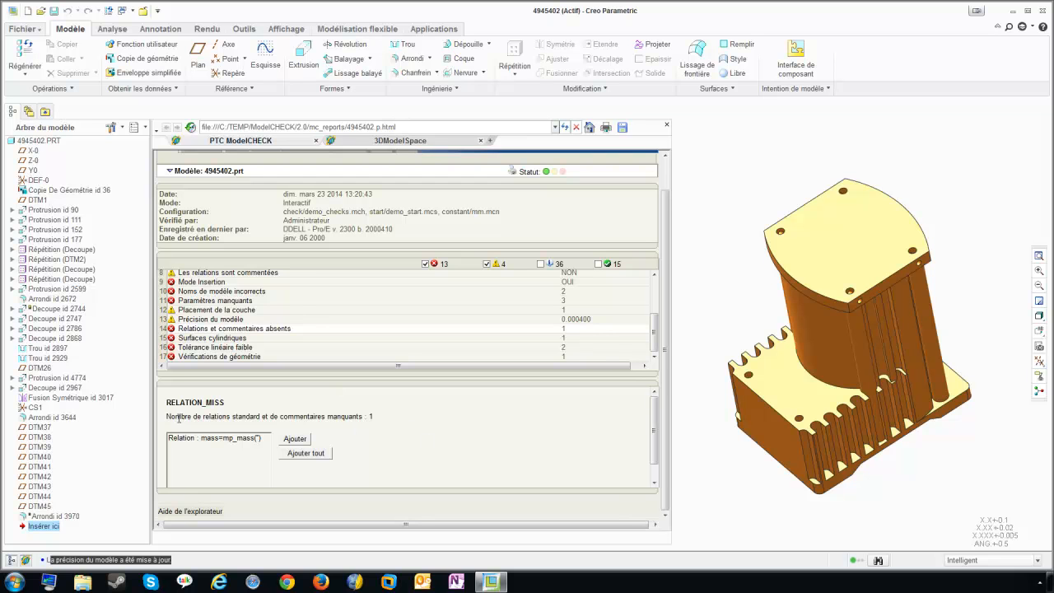
drag(168, 417, 411, 461)
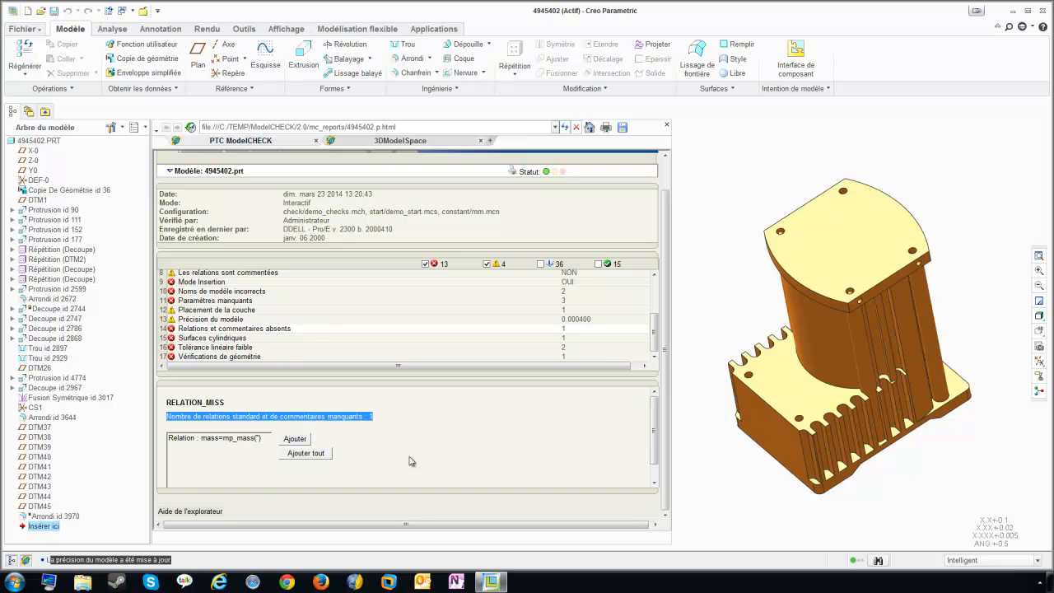
click(412, 461)
click(184, 442)
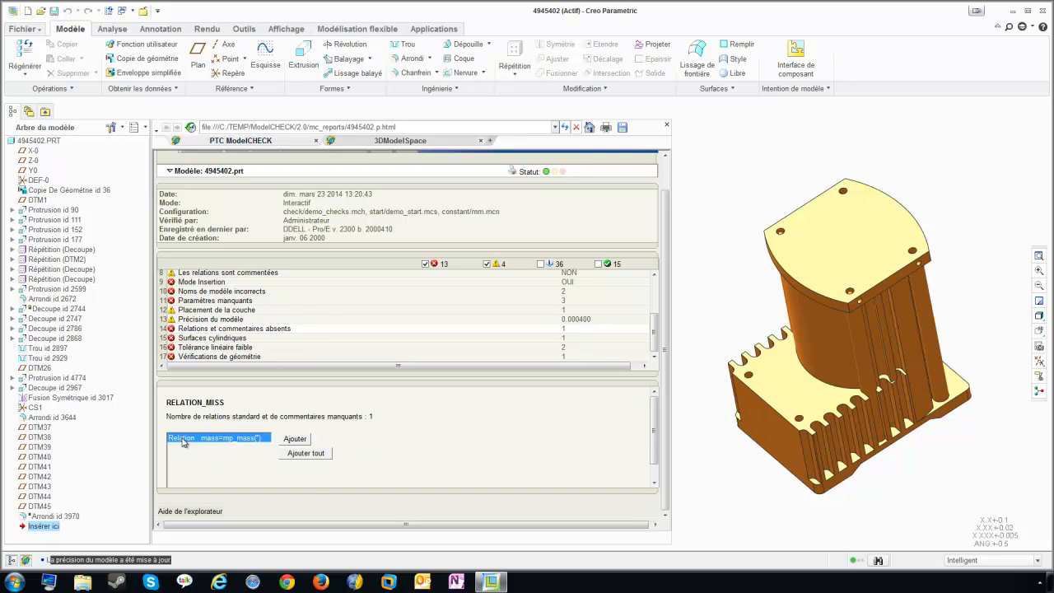
click(295, 439)
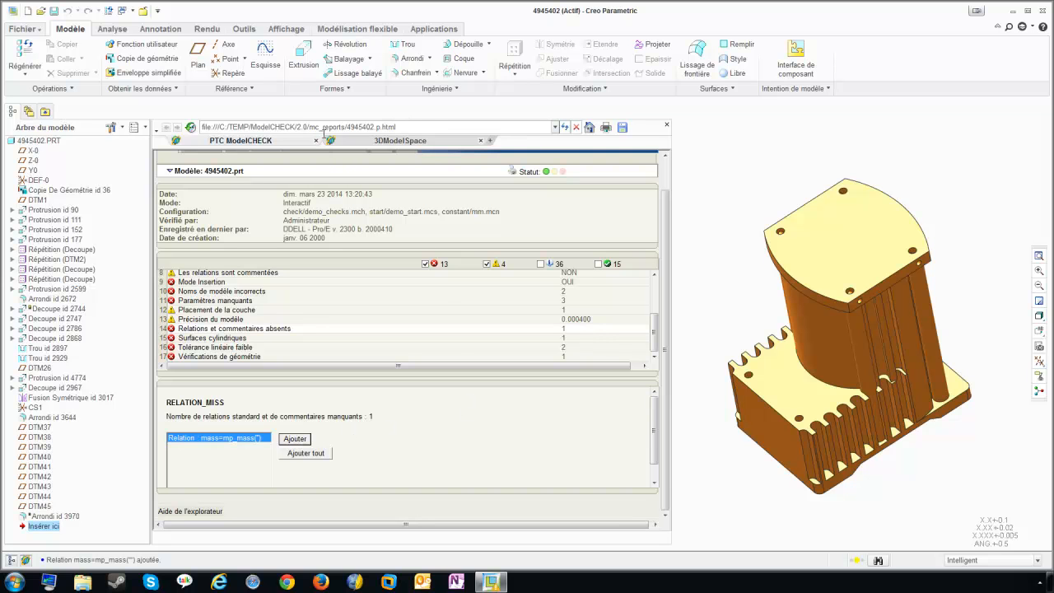
Verify the mass relation in the part's Relations editor, then close the editor.
click(243, 30)
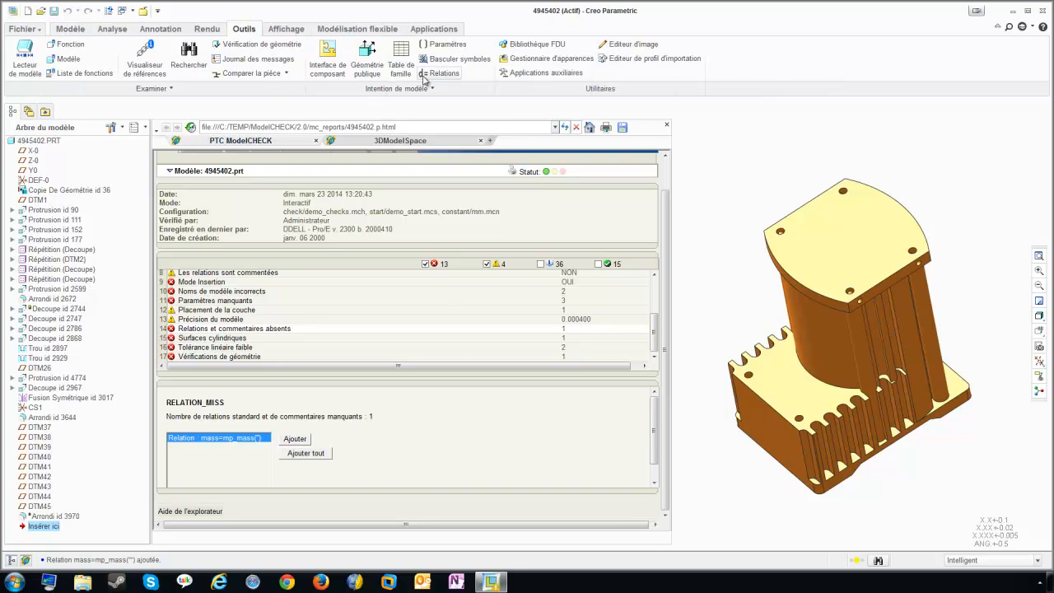
click(438, 73)
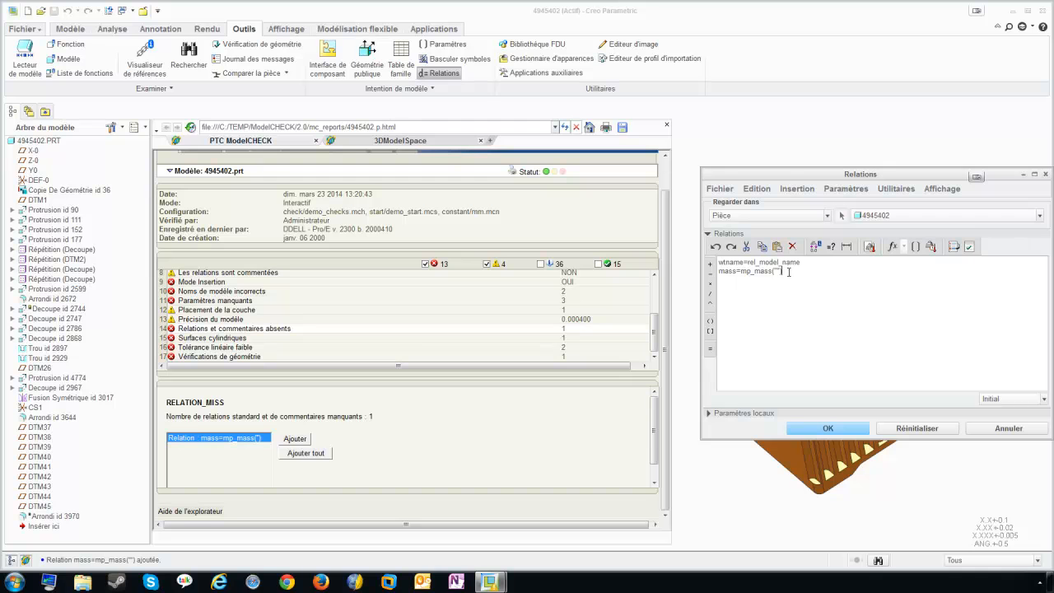
drag(788, 271, 715, 271)
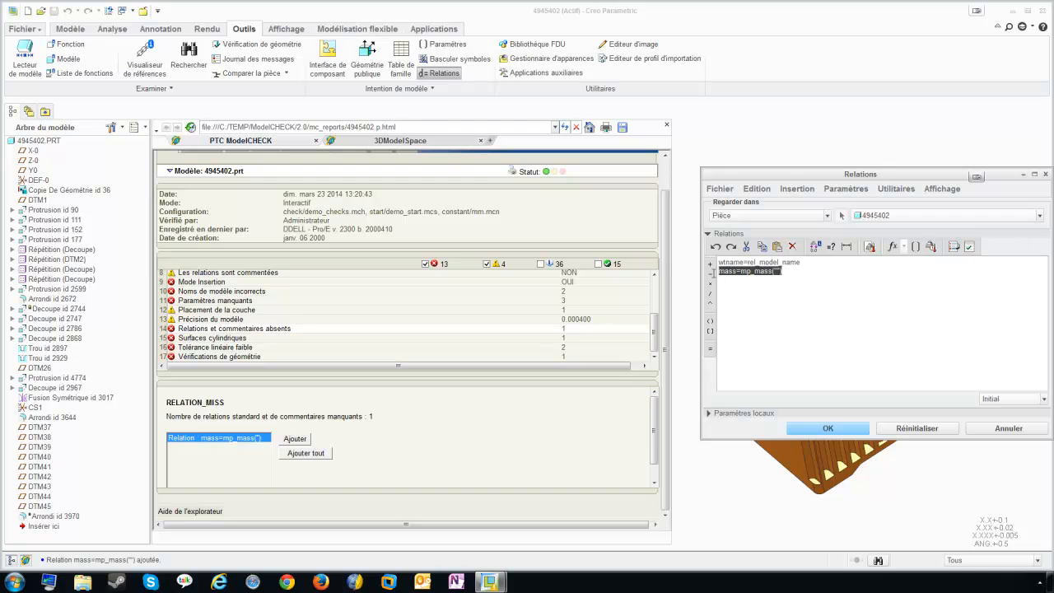
click(825, 428)
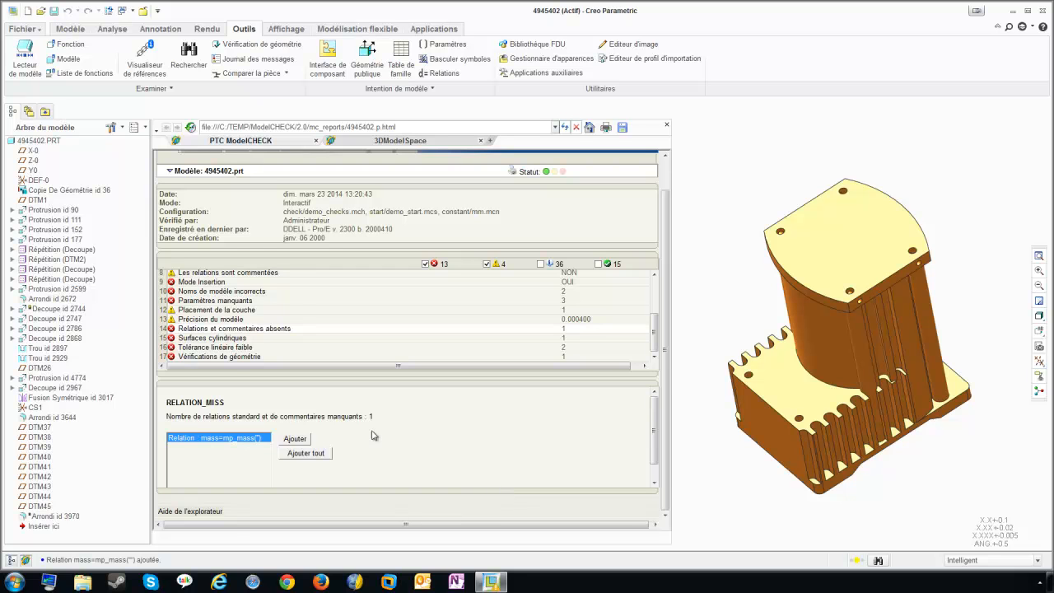
Highlight feature 3644 from the Surfaces cylindriques check in red (Rouge) on the model.
click(203, 339)
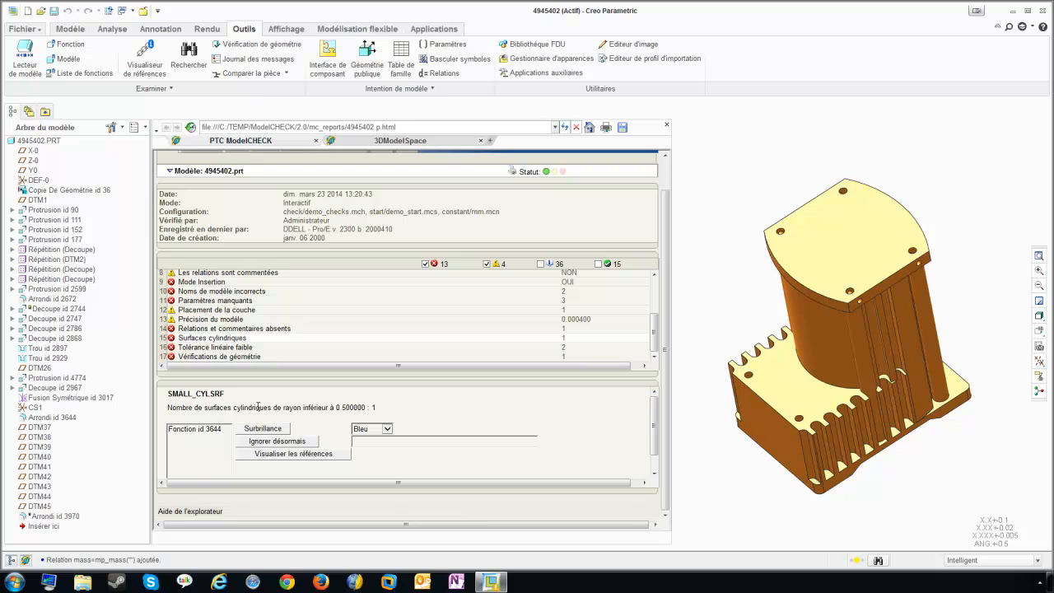
double_click(337, 407)
click(177, 431)
click(386, 428)
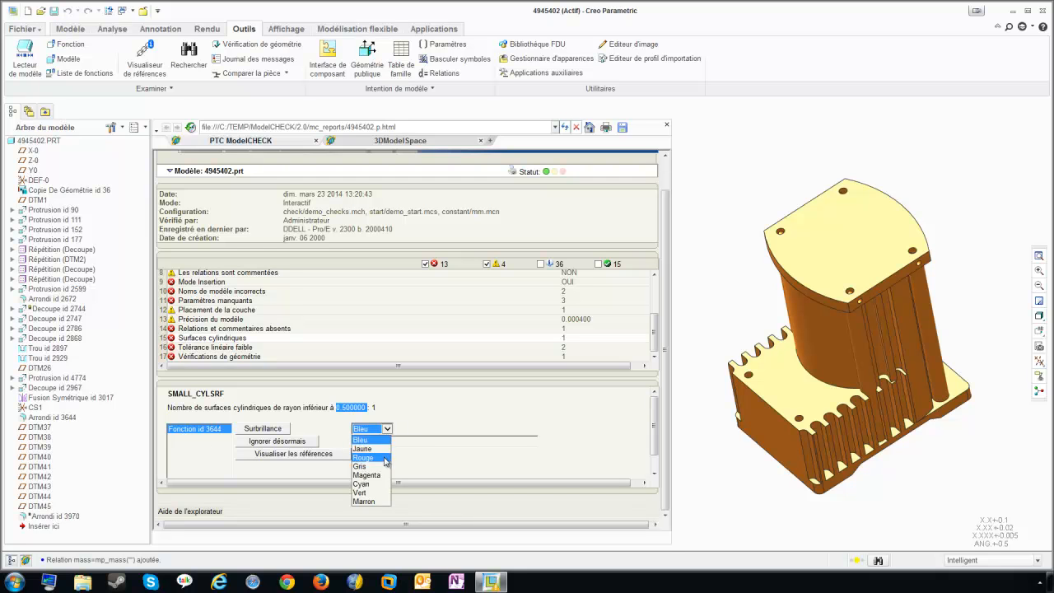
click(385, 457)
click(280, 433)
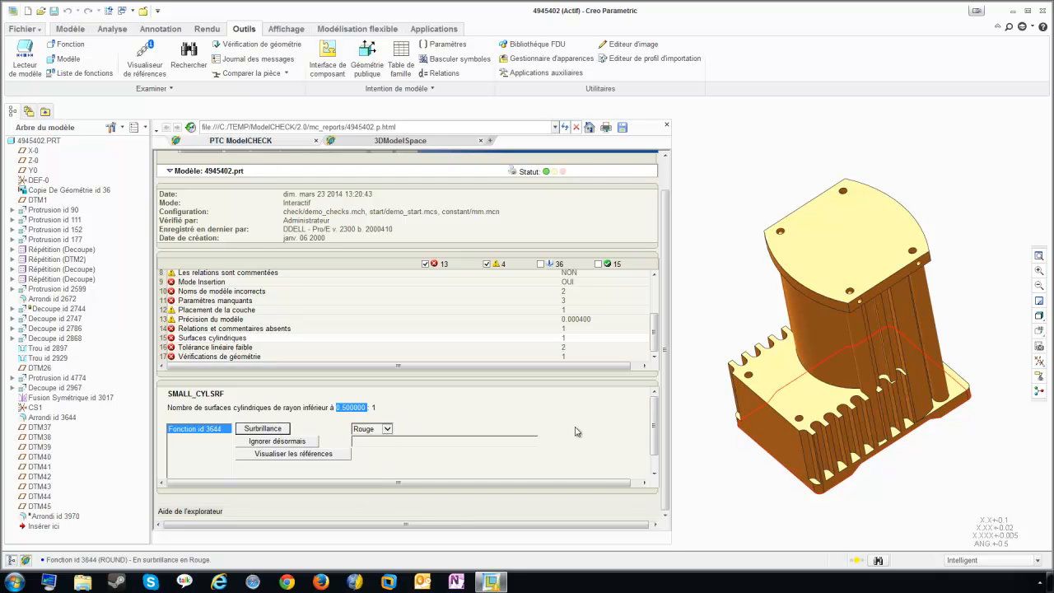
Inspect the highlighted round along the base's underside, locate Arrondi id 3644 in the model tree, and clear the selection.
middle_drag(975, 511, 902, 372)
scroll(971, 404, up, 10)
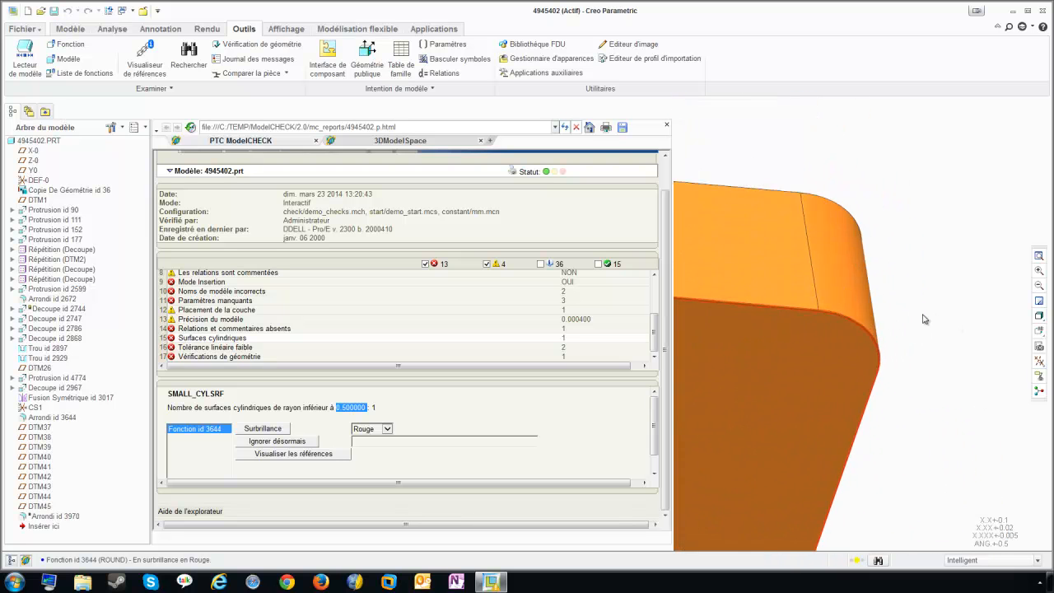
scroll(888, 328, down, 1)
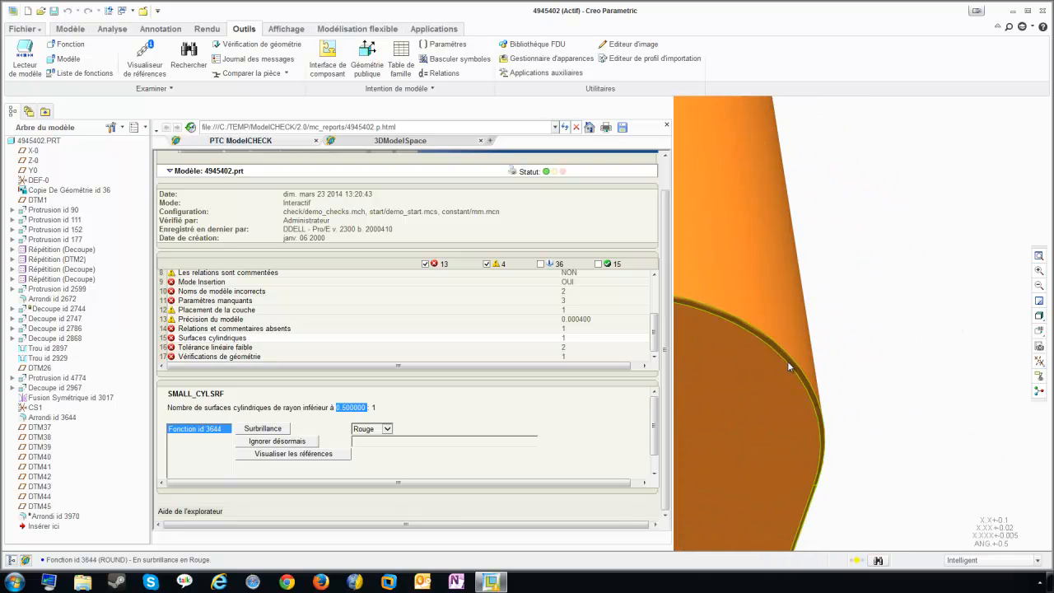
scroll(941, 353, down, 10)
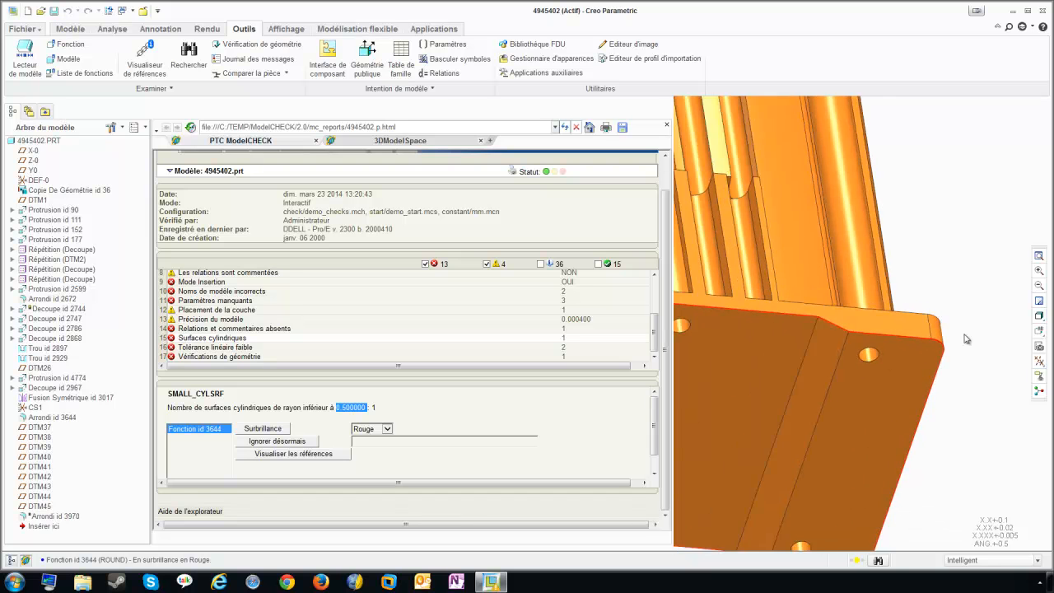
scroll(968, 336, down, 1)
click(50, 417)
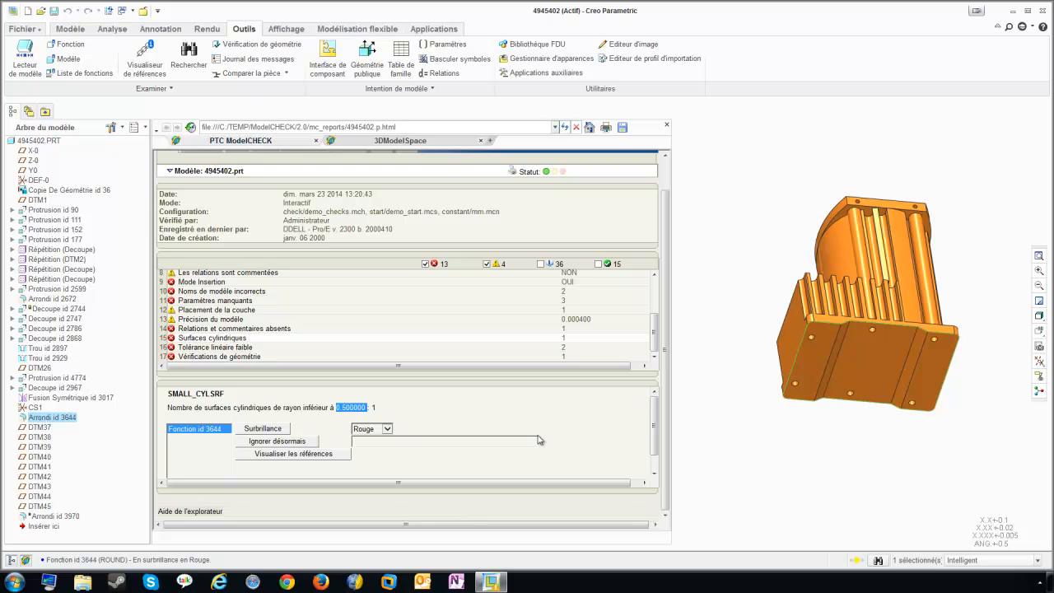
click(762, 471)
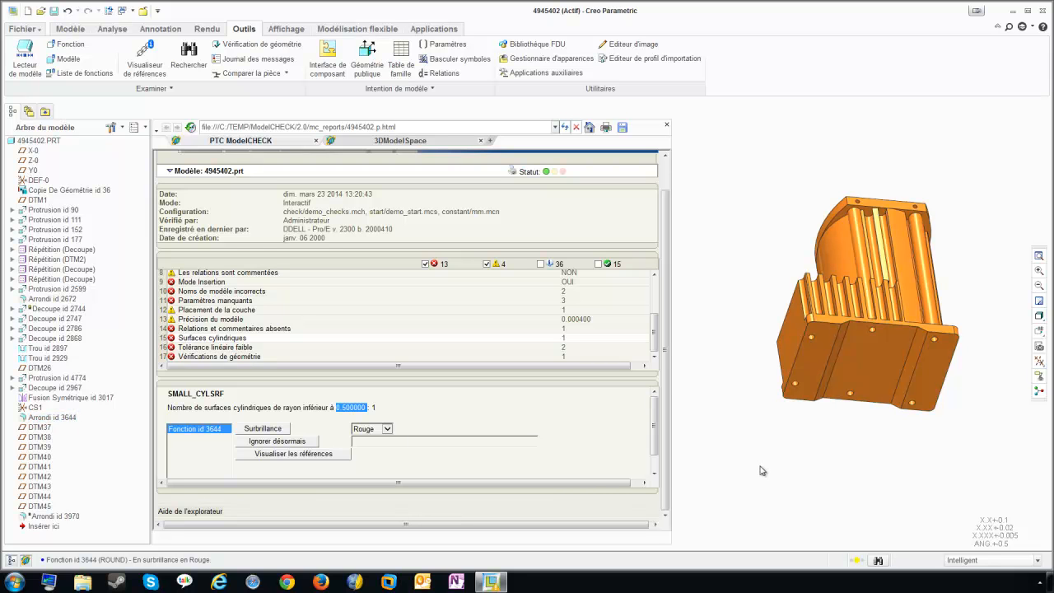
Highlight dimension d5 from the Tolérance linéaire faible check in red (Rouge) on the model.
click(209, 347)
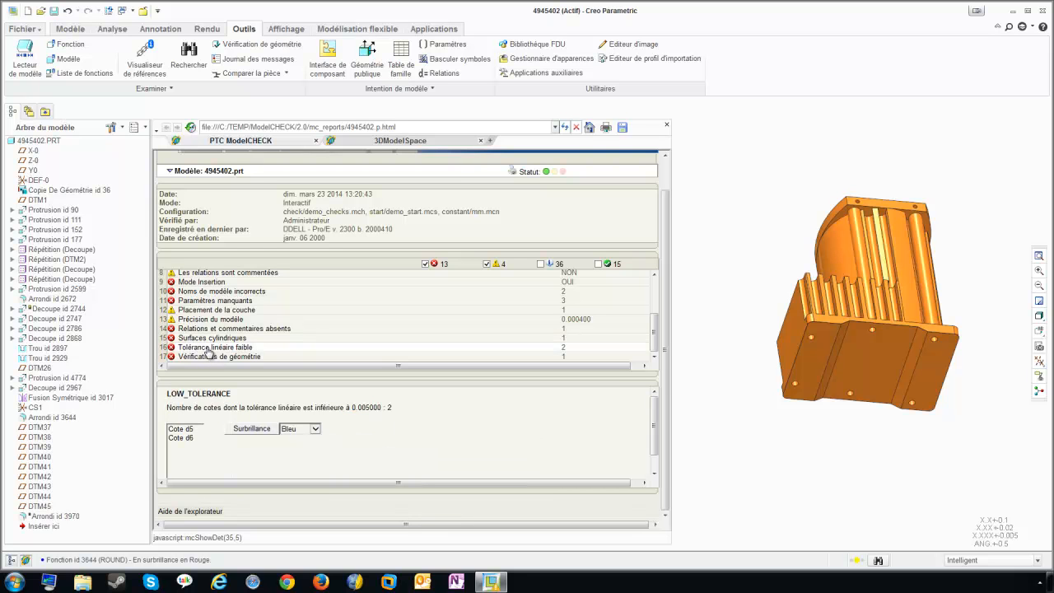
click(184, 429)
click(309, 429)
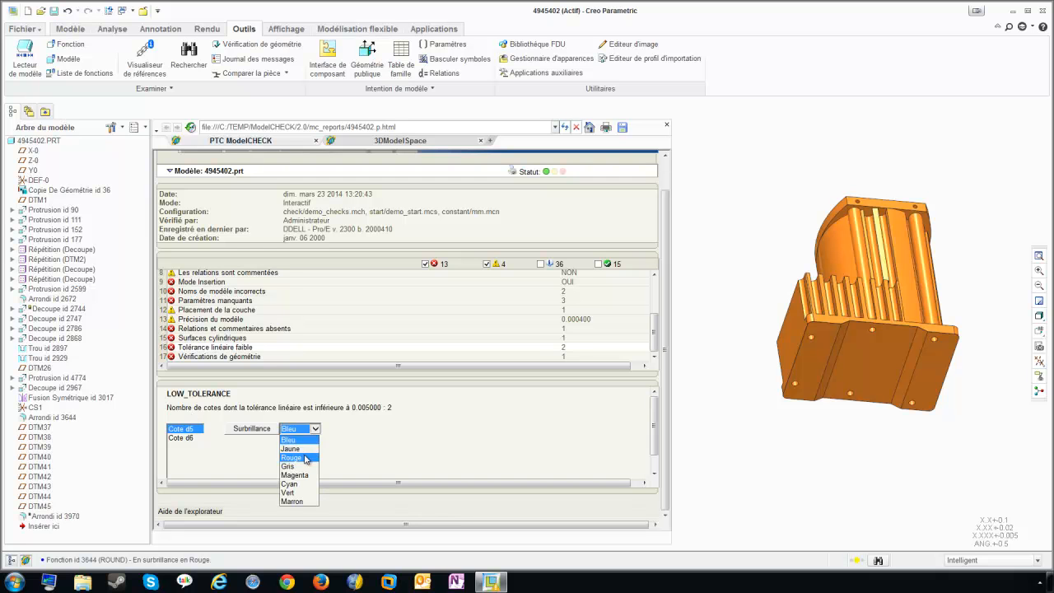
click(295, 447)
middle_drag(781, 205, 825, 340)
scroll(828, 342, up, 3)
scroll(798, 217, down, 5)
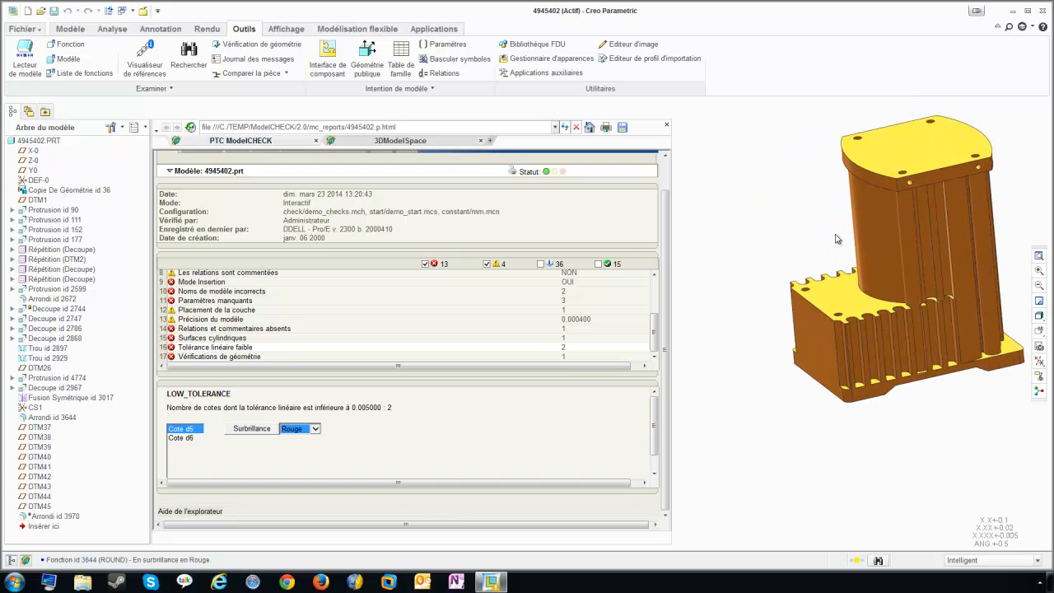
click(250, 428)
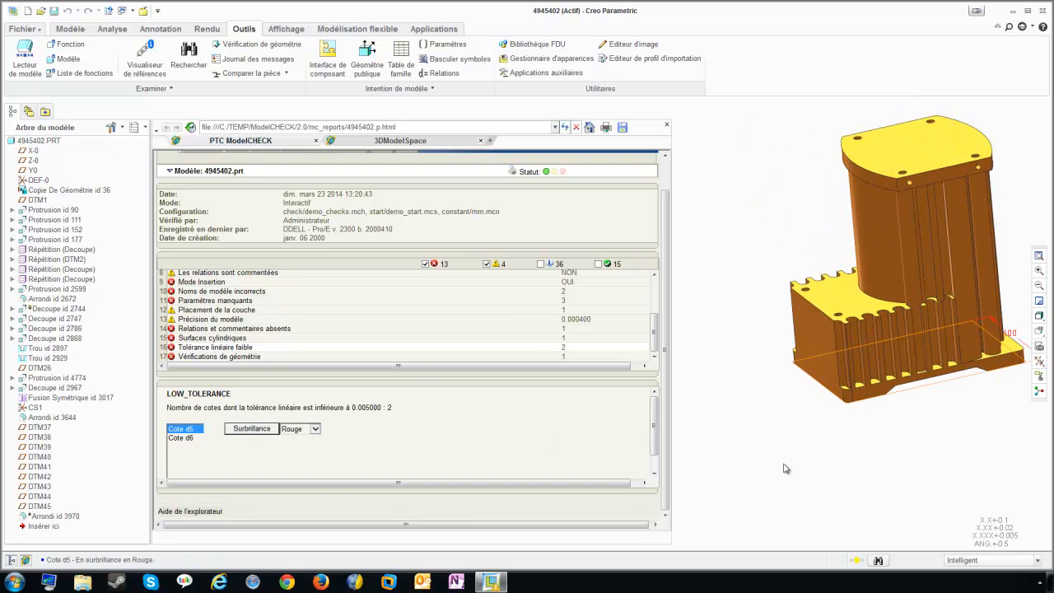
Inspect dimension d5 on the base and highlight dimension d6 from the Tolérance linéaire faible check in red (Rouge).
scroll(942, 387, down, 4)
scroll(943, 386, down, 5)
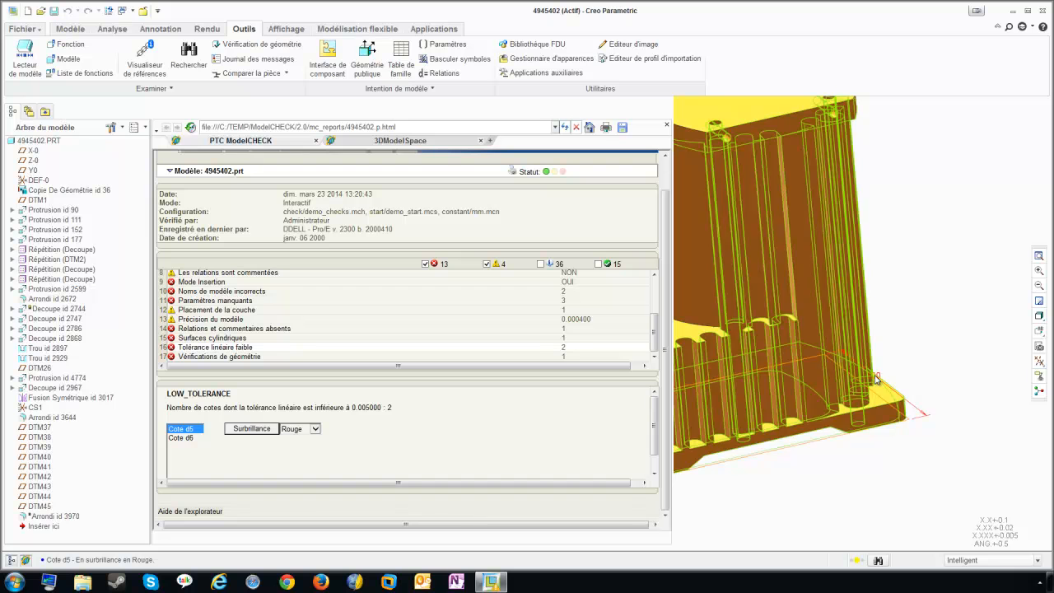
middle_drag(906, 368, 914, 367)
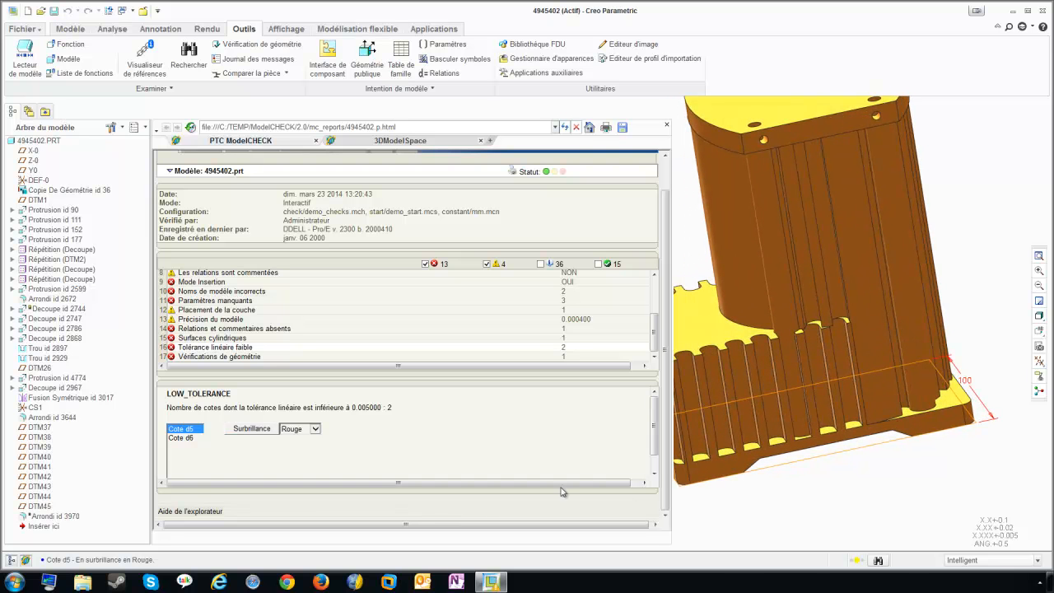
double_click(352, 407)
click(180, 438)
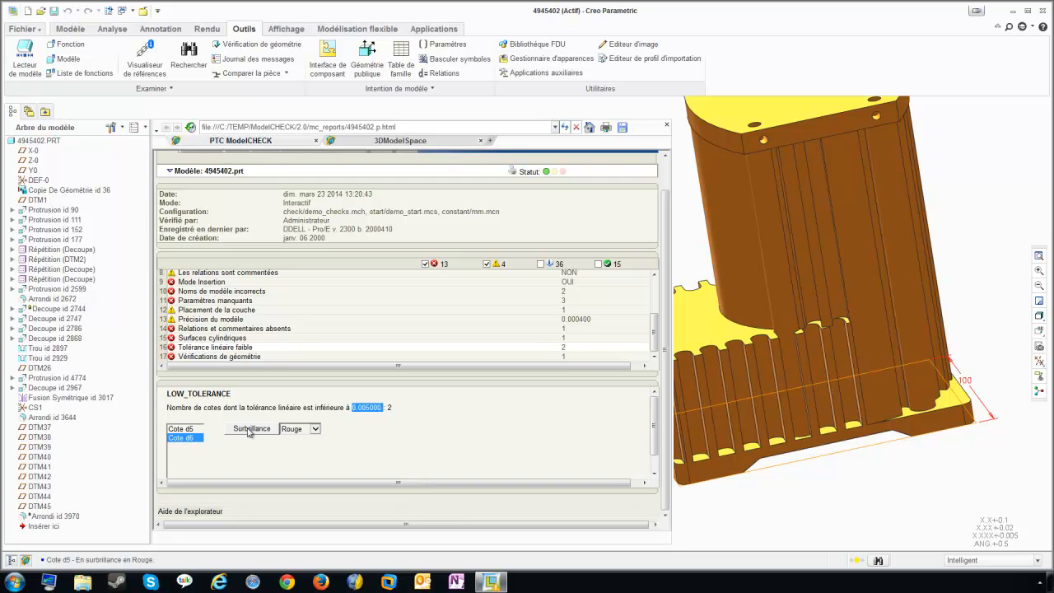
click(251, 429)
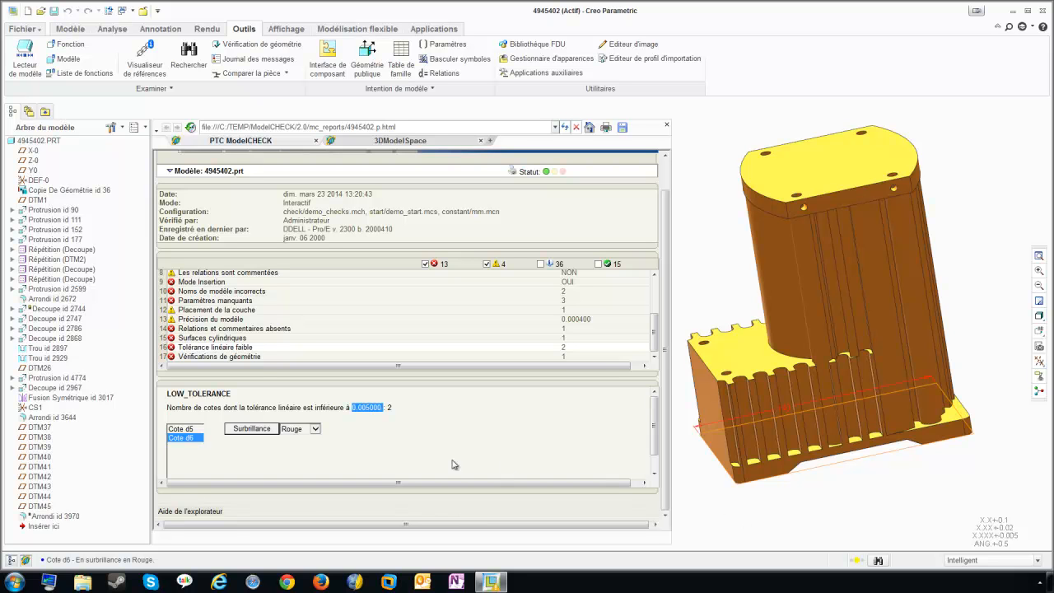
Highlight feature id 2599 from the Vérifications de géométrie check in blue (Bleu) on the model.
click(236, 357)
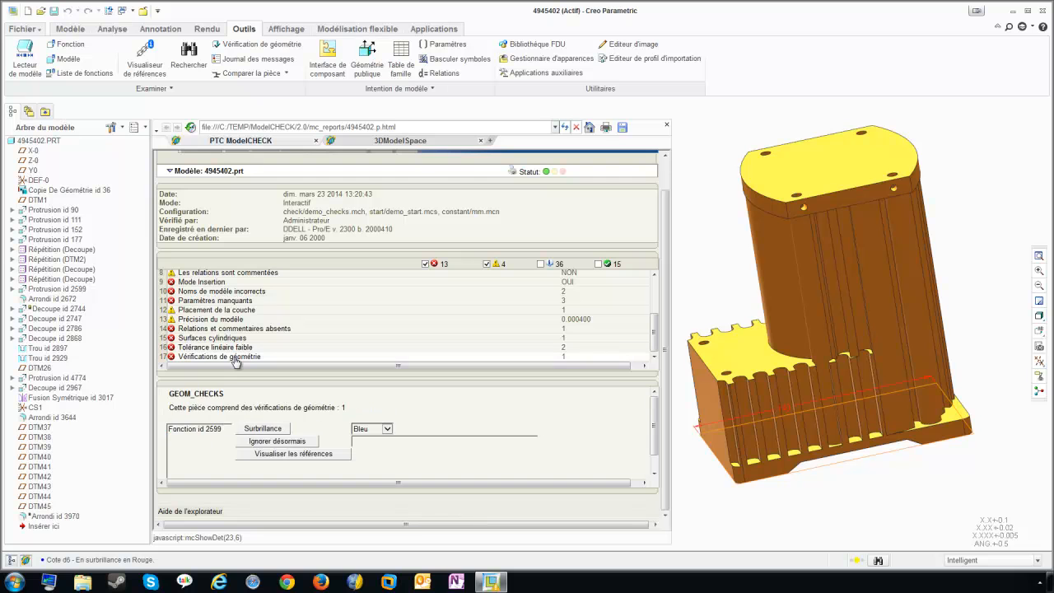
click(206, 429)
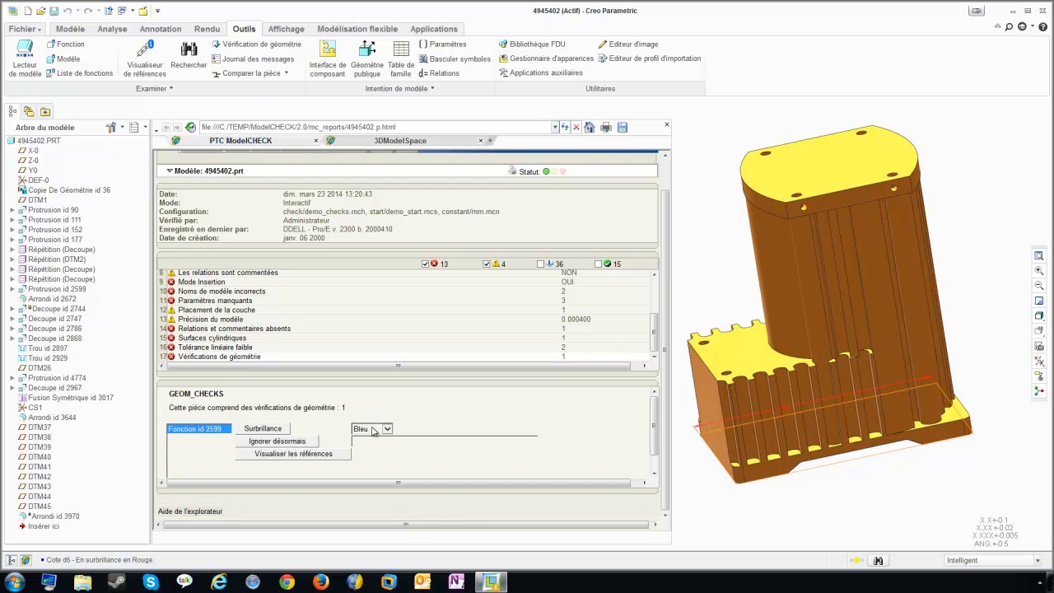
click(267, 429)
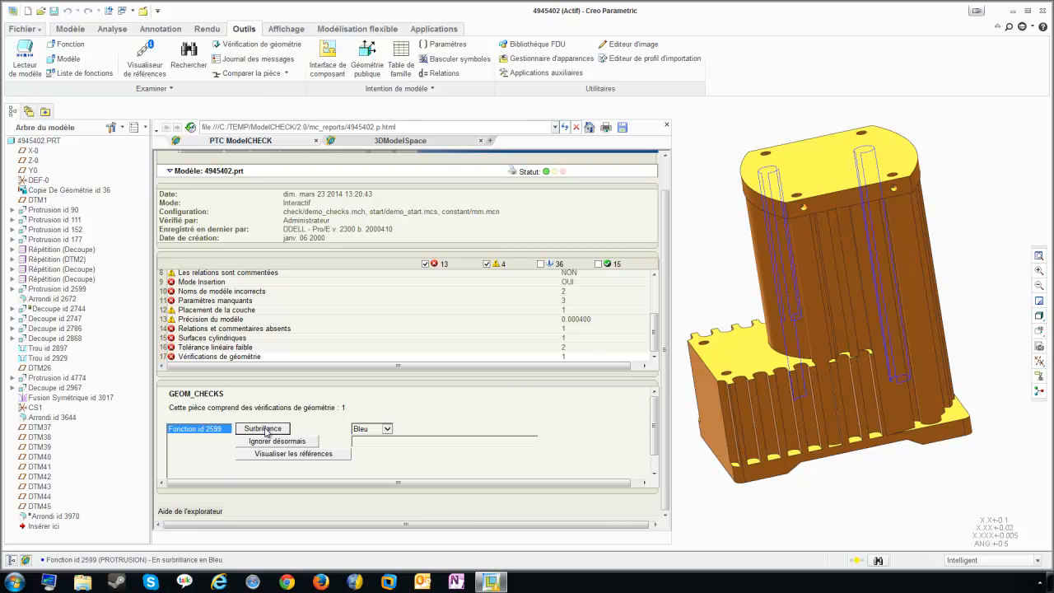
Run Régénération ModelCHECK on part 4945402 to regenerate the model and produce a new report.
click(23, 28)
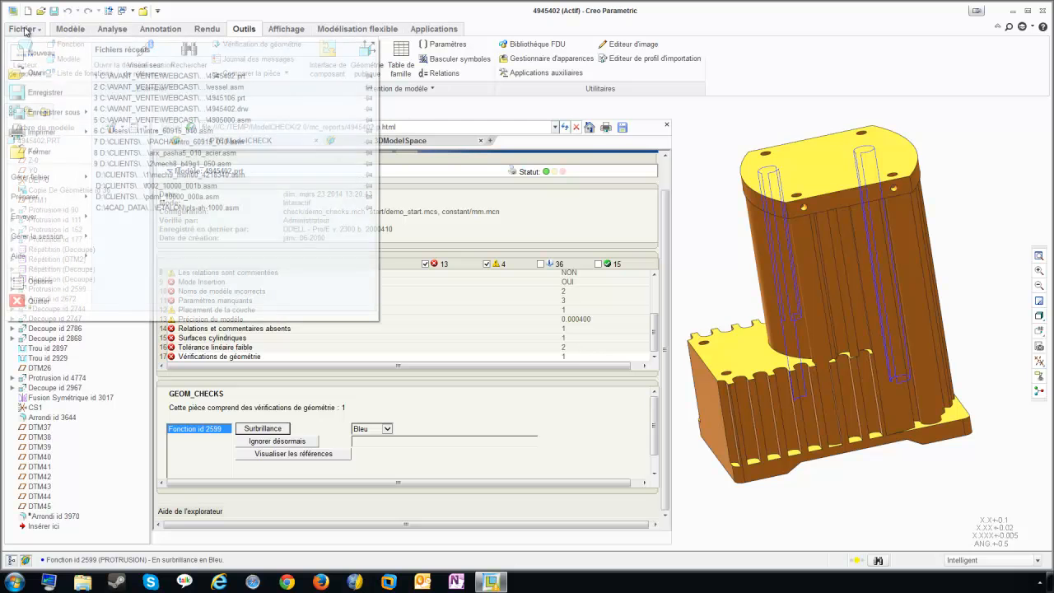
mouse_move(49, 198)
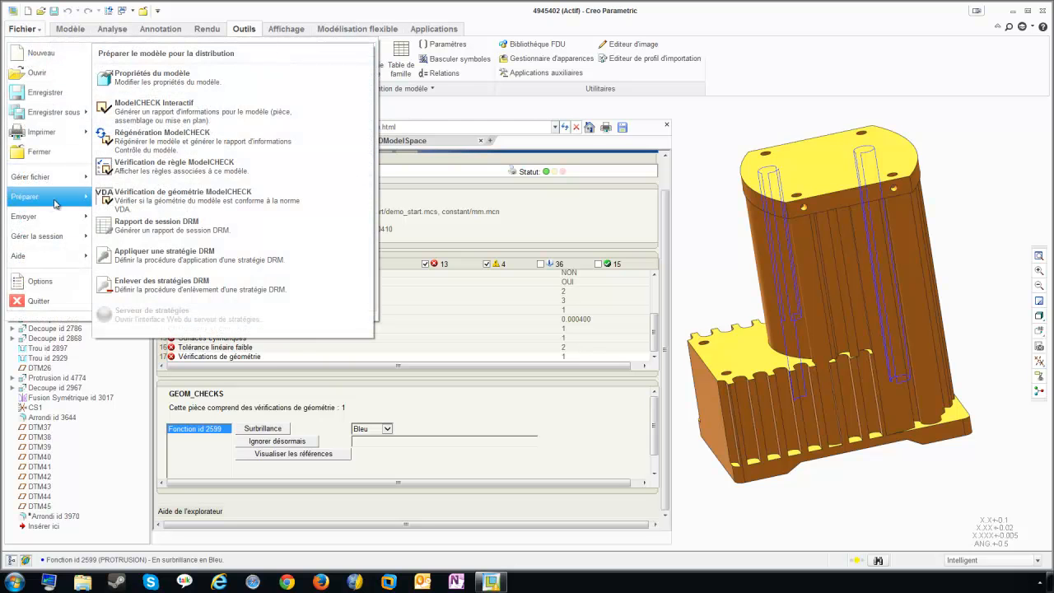
click(184, 148)
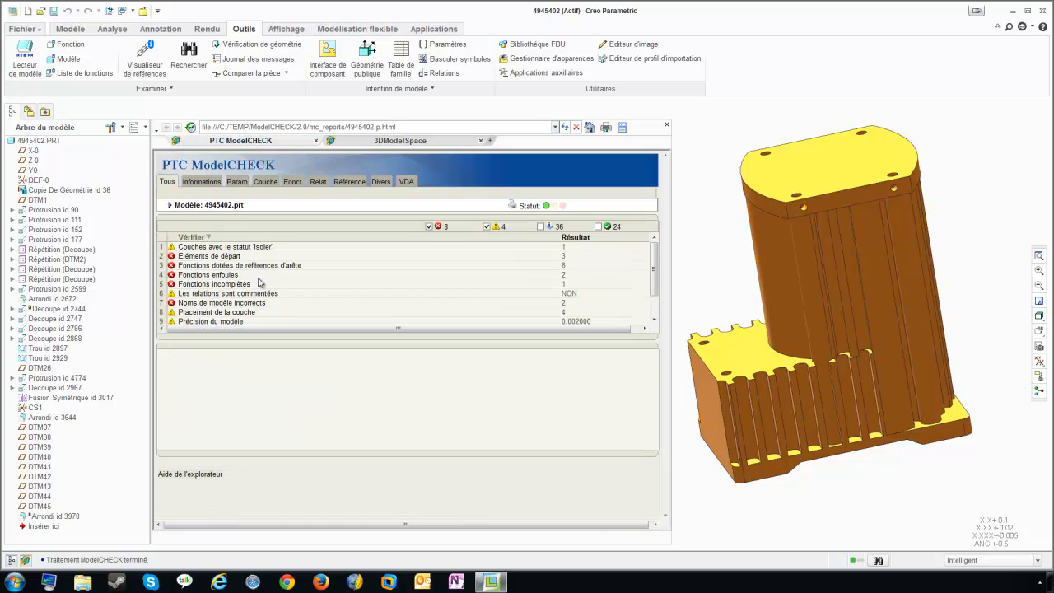
Review the new report's errors and warnings, temporarily including the informational checks in the list.
scroll(284, 288, down, 2)
scroll(278, 291, up, 2)
click(540, 226)
scroll(505, 268, down, 2)
scroll(505, 268, down, 2)
scroll(505, 268, up, 5)
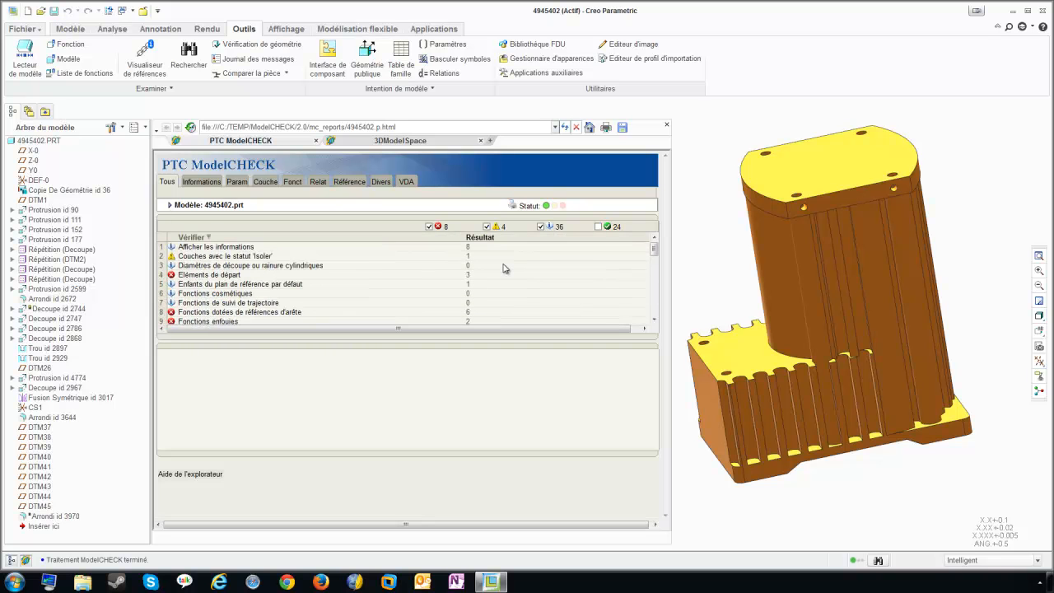
click(540, 227)
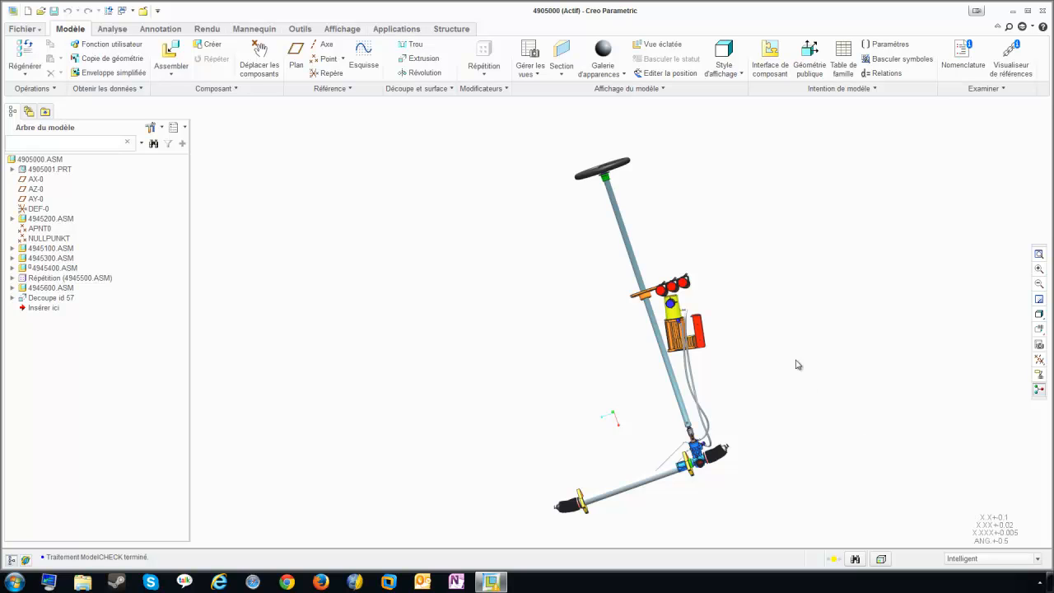
Run ModelCHECK Interactif on assembly 4905000 for all levels (Tous les niveaux).
mouse_move(732, 320)
middle_down()
mouse_move(774, 316)
mouse_move(723, 306)
mouse_move(758, 319)
mouse_move(991, 327)
middle_up()
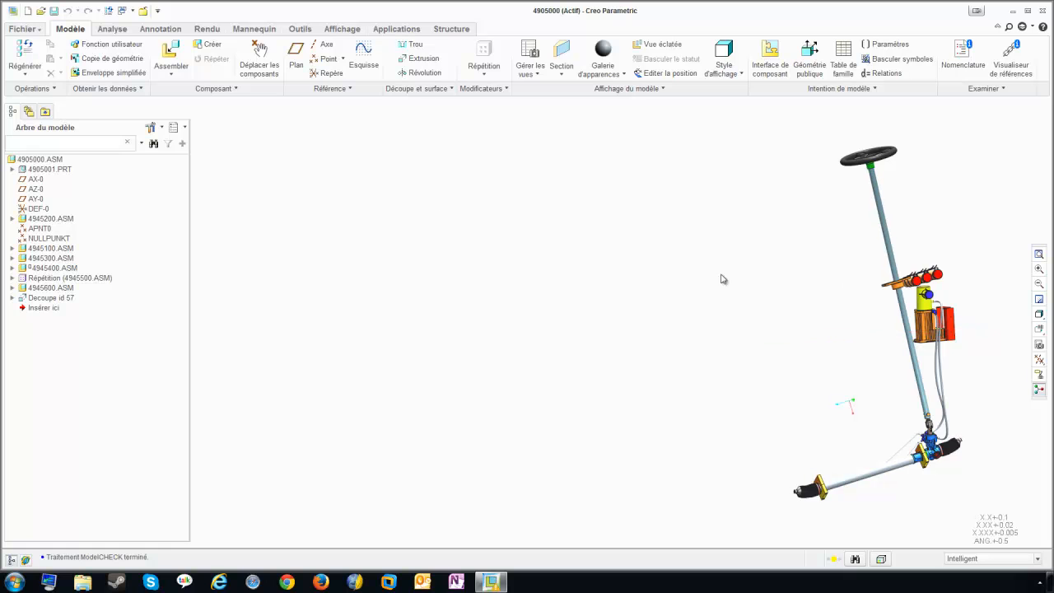
click(32, 29)
mouse_move(39, 197)
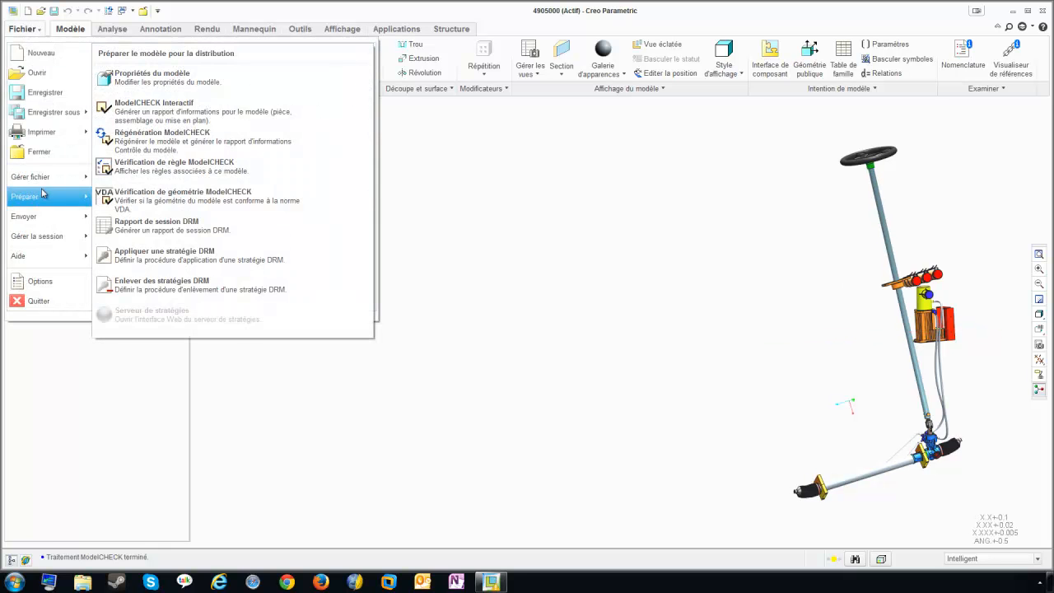
click(197, 115)
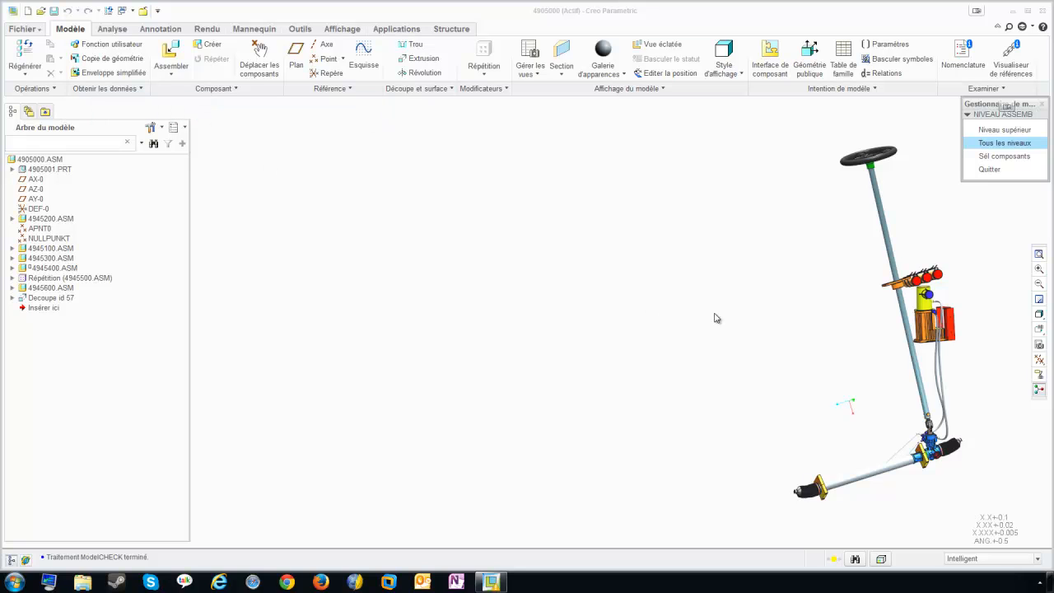
click(1010, 145)
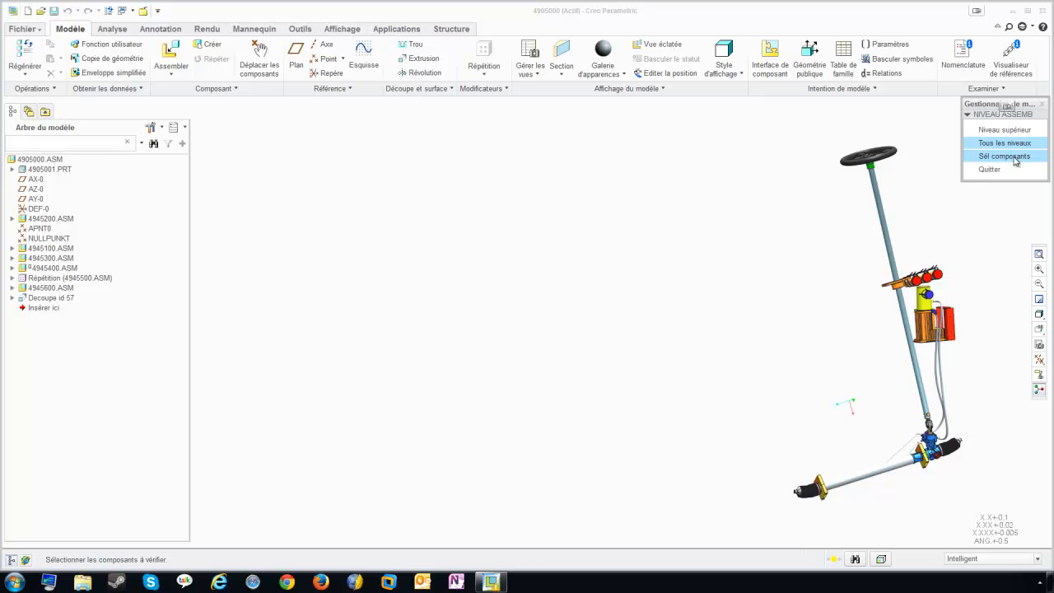
click(990, 143)
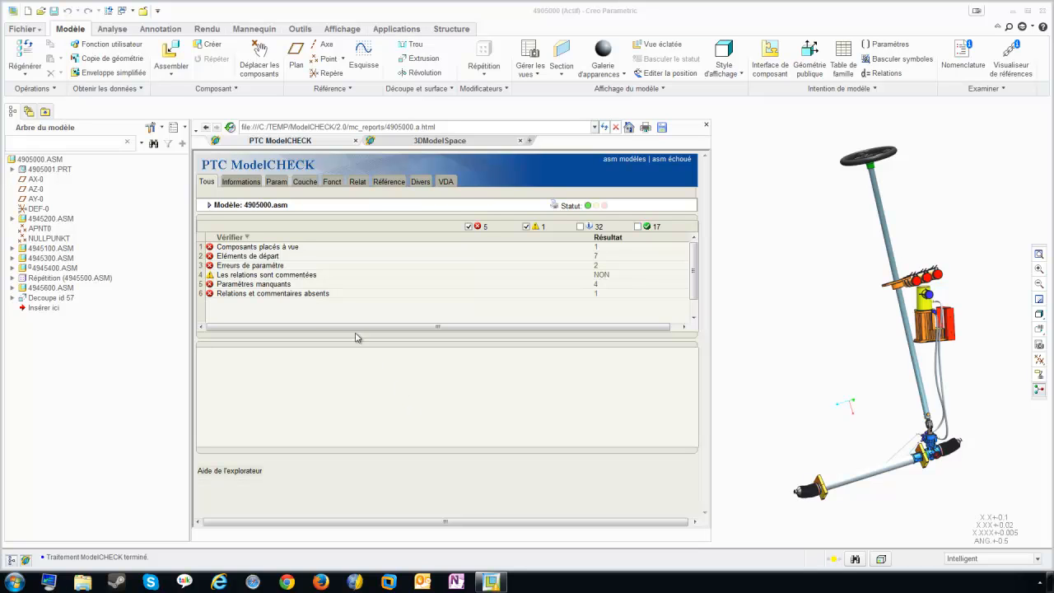
Highlight 4945400.ASM from the Composants placés à vue check in blue (Bleu) and select it in the model tree.
click(237, 250)
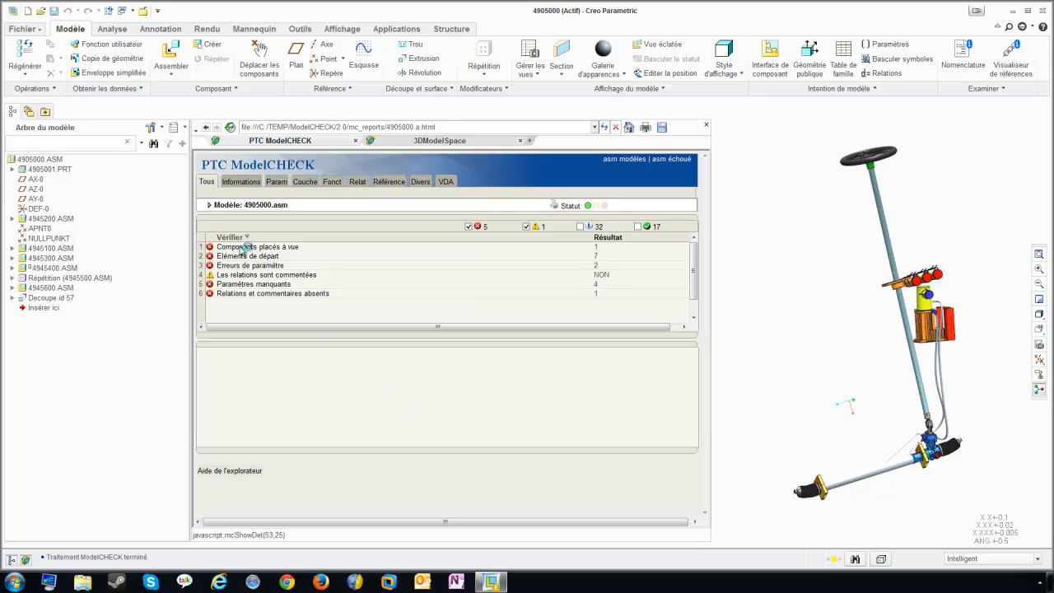
click(226, 392)
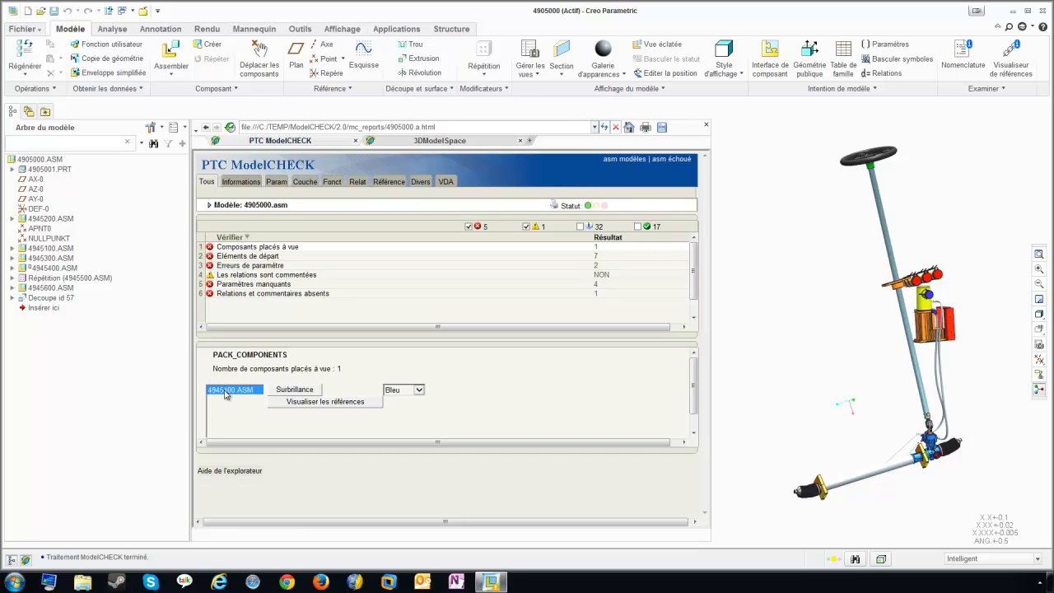
click(294, 392)
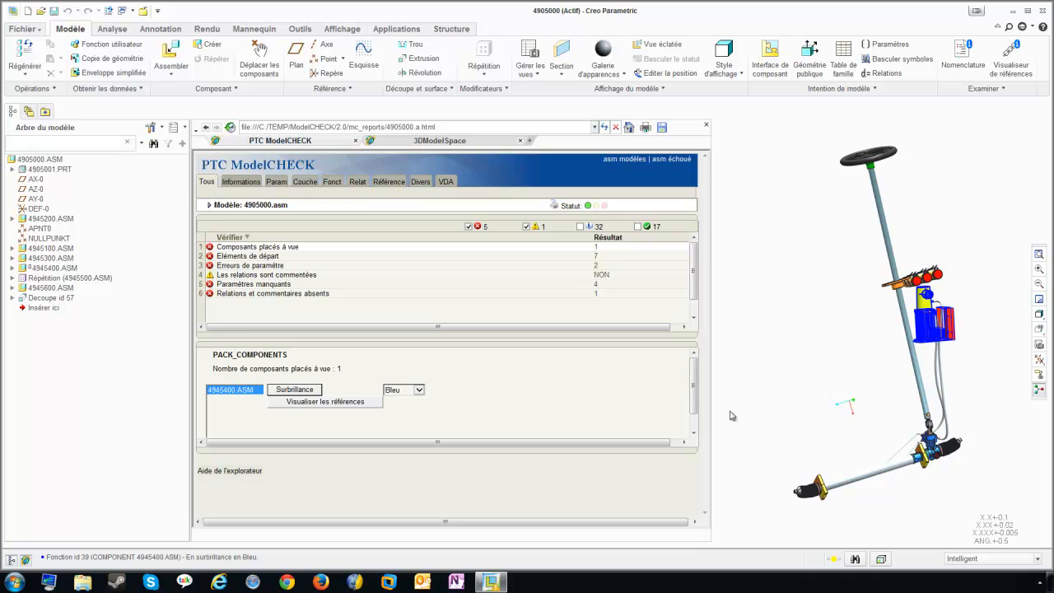
click(37, 269)
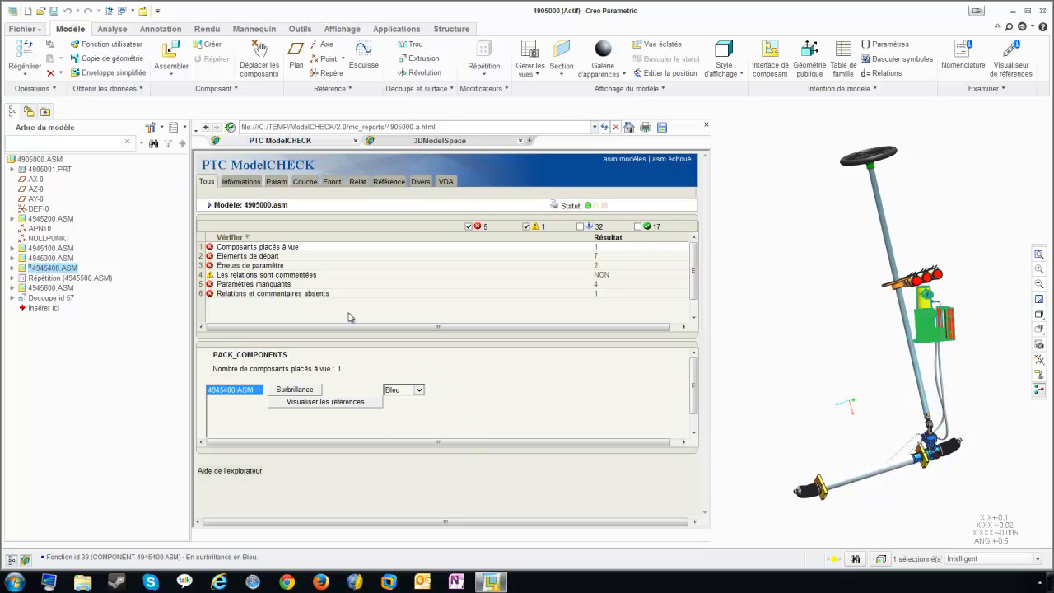
Review the details of the Eléments de départ, Erreurs de paramètre, Les relations sont commentées and Paramètres manquants checks.
click(255, 258)
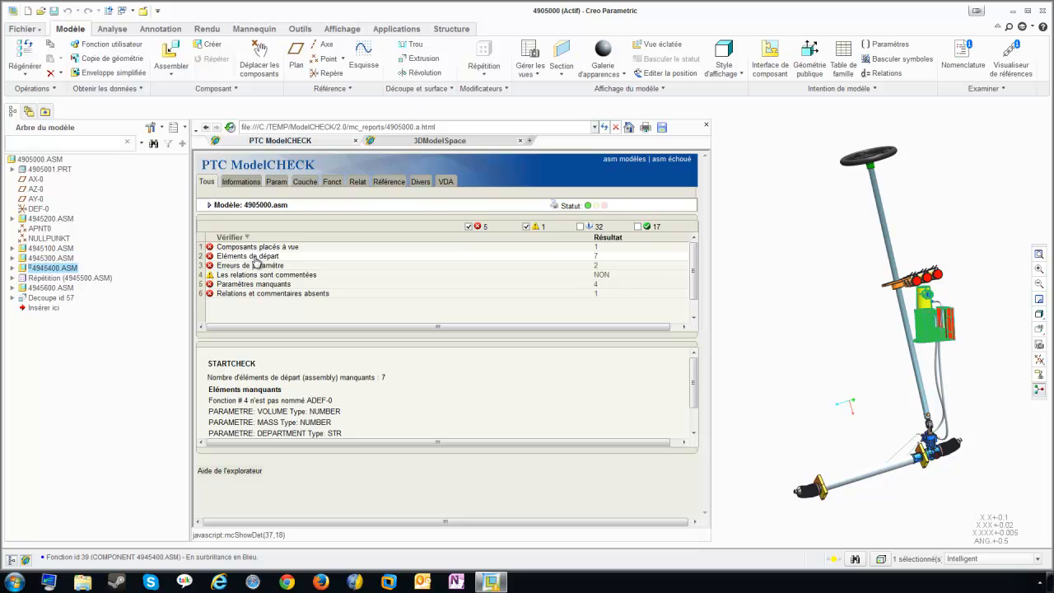
click(265, 266)
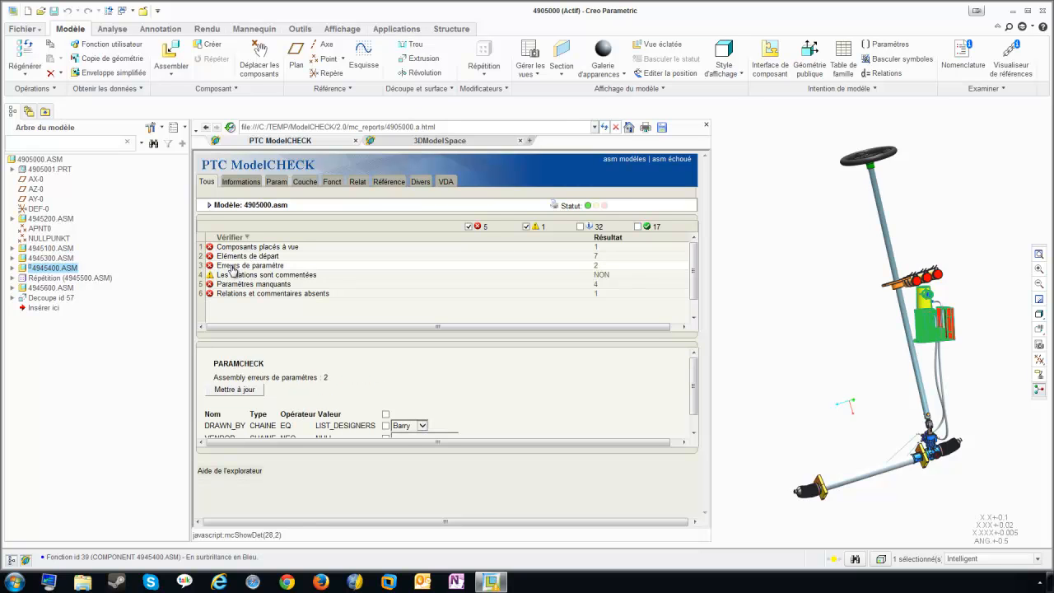
click(265, 275)
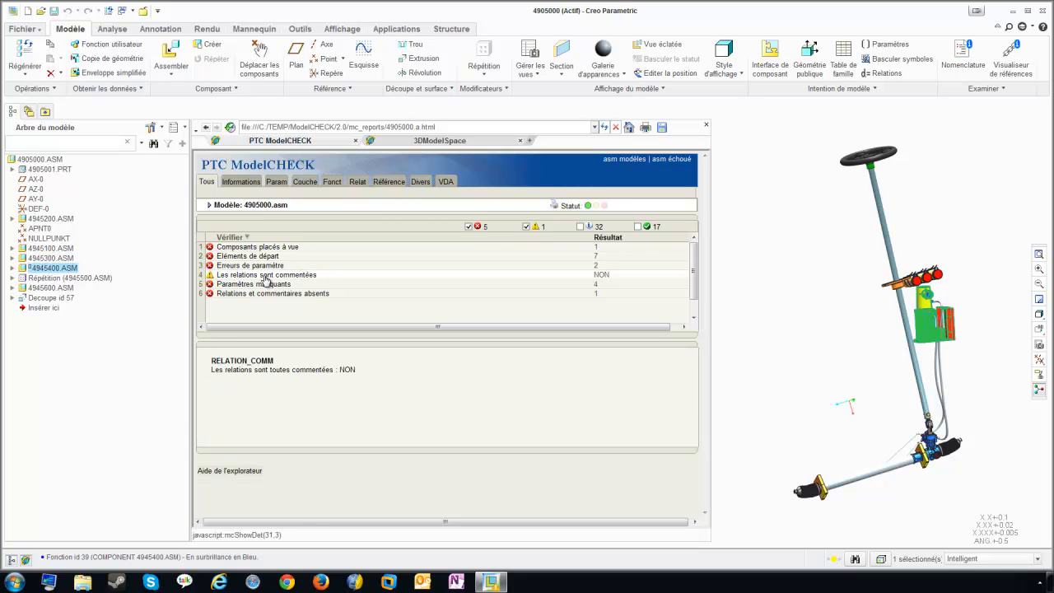
click(251, 285)
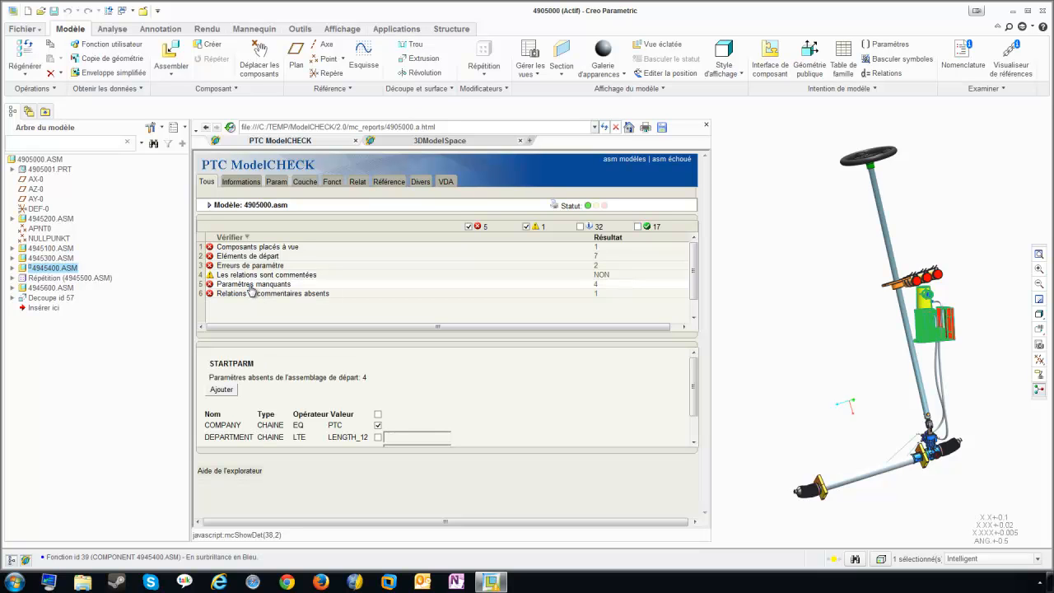
scroll(504, 400, down, 1)
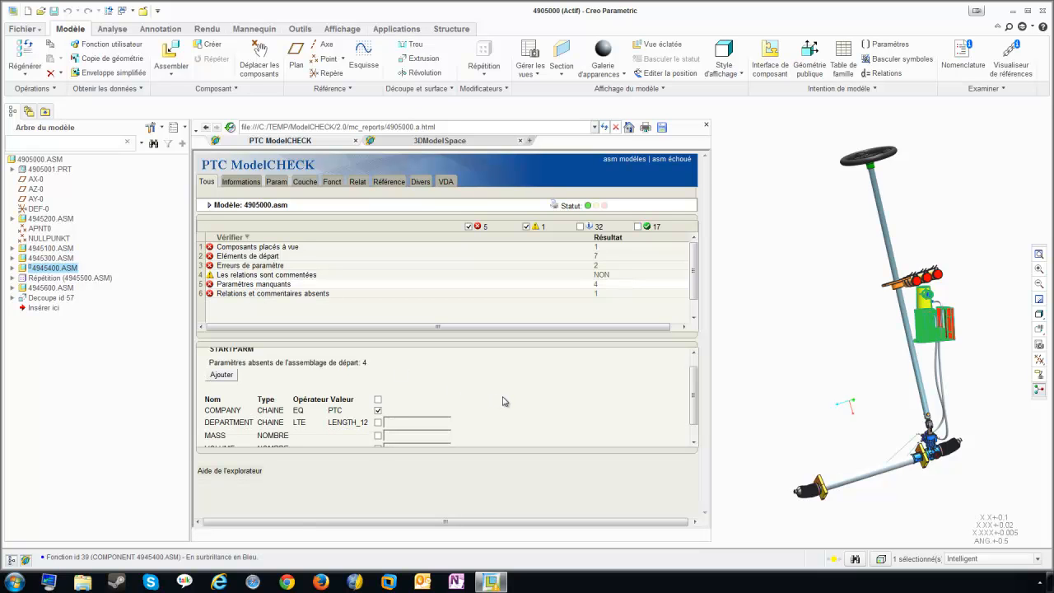
scroll(504, 400, up, 1)
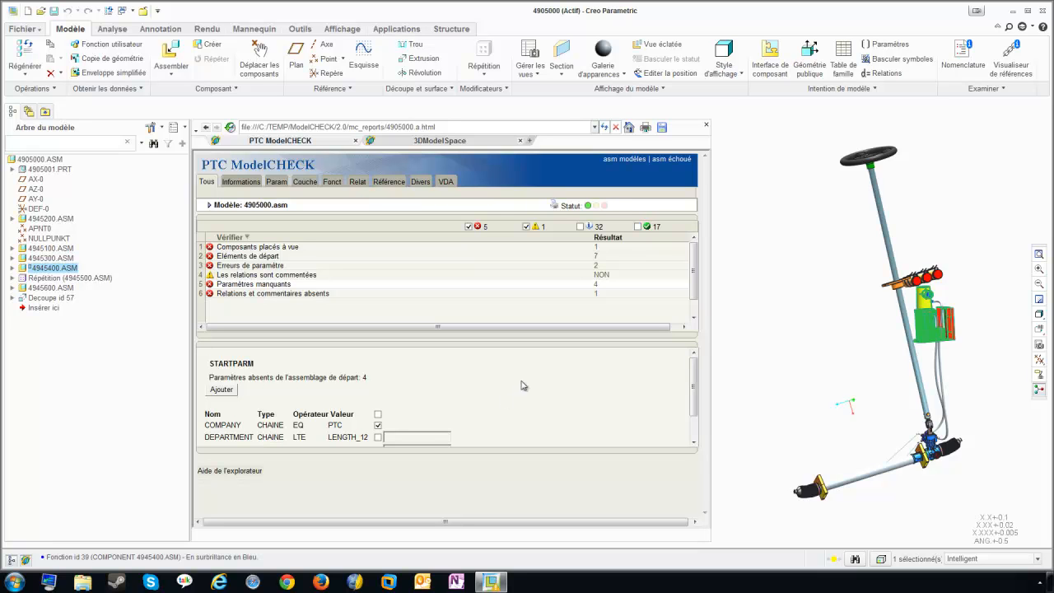
Open the assembly models list from the report and examine the errors and warnings per component.
click(628, 162)
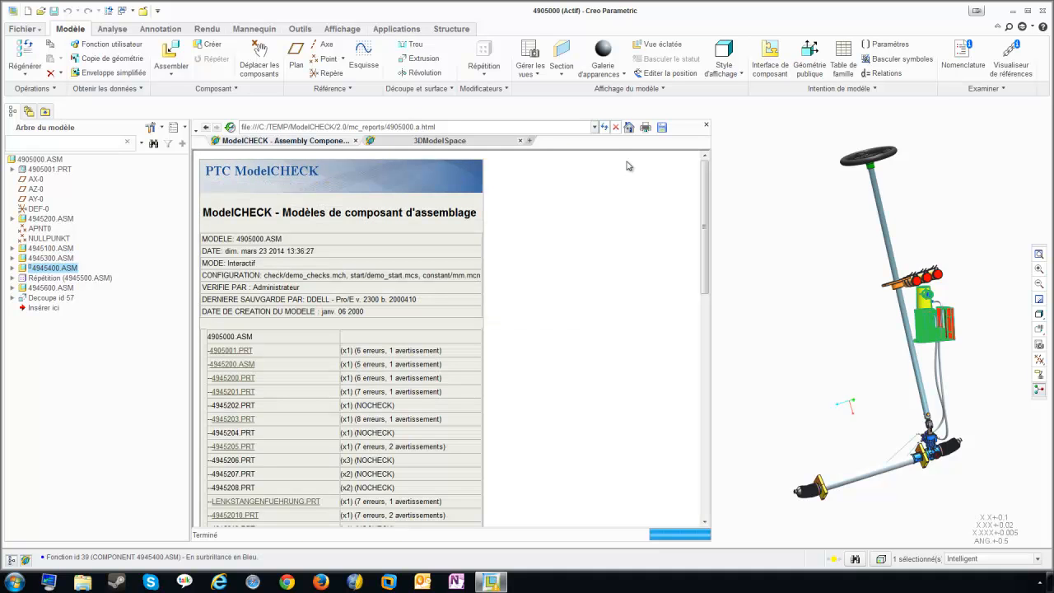
scroll(551, 275, down, 4)
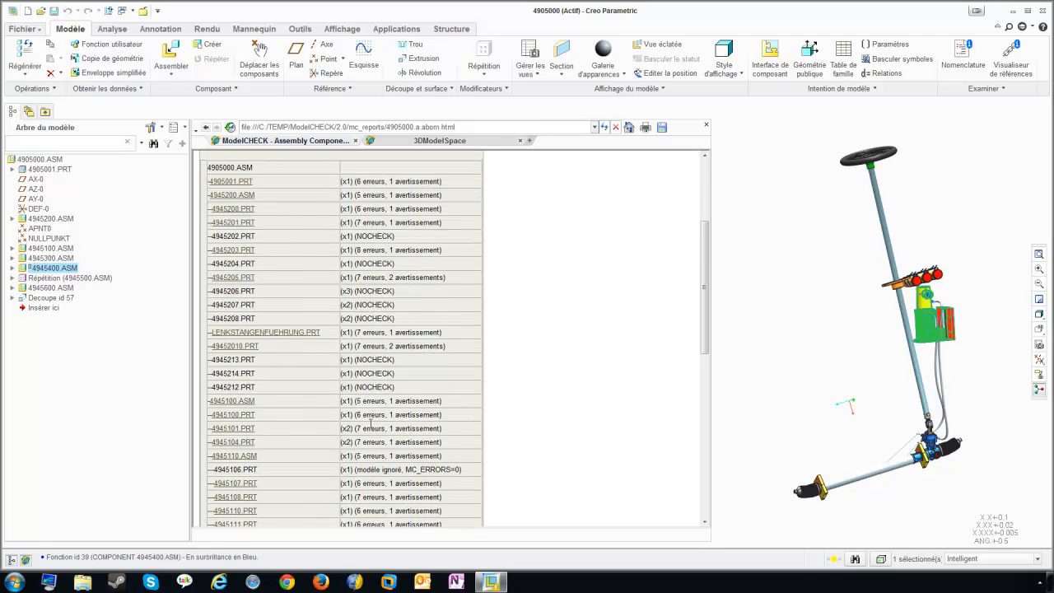
scroll(489, 324, up, 4)
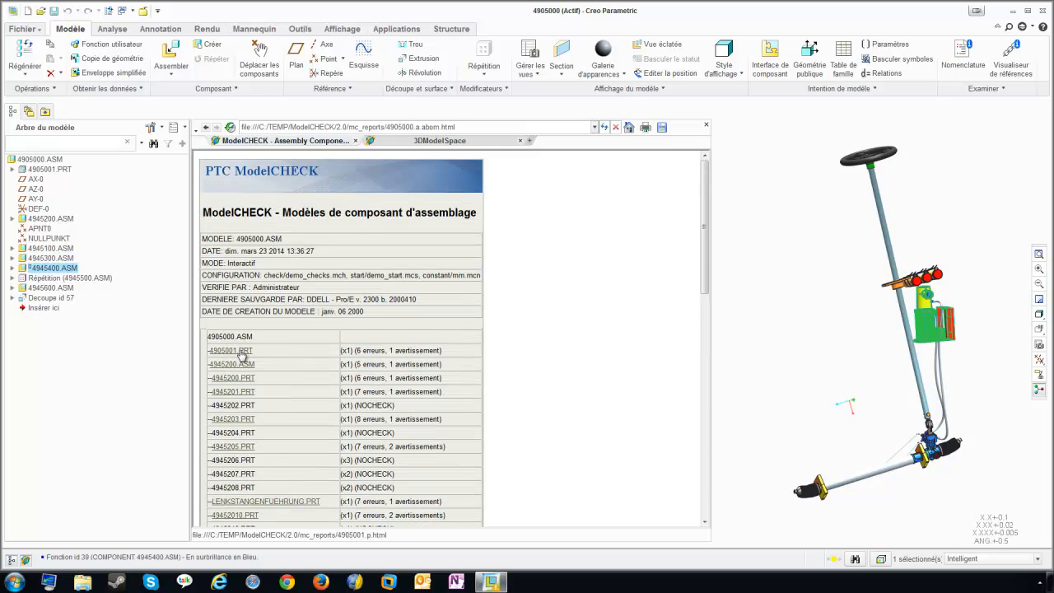
View the report of 4905001.PRT, return to the component list, and examine the report of 4945205.PRT.
click(230, 351)
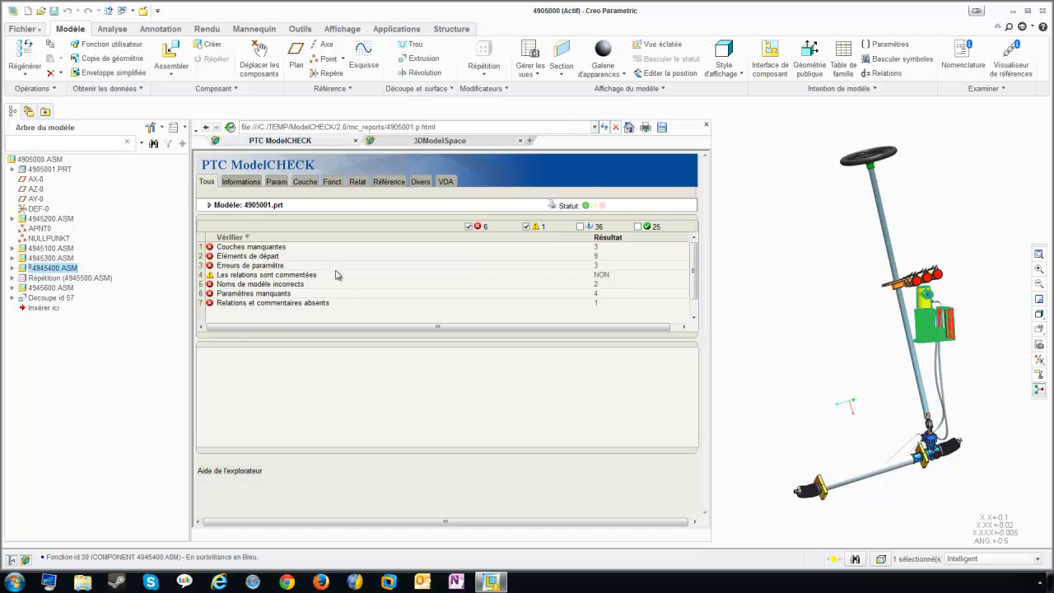
click(206, 127)
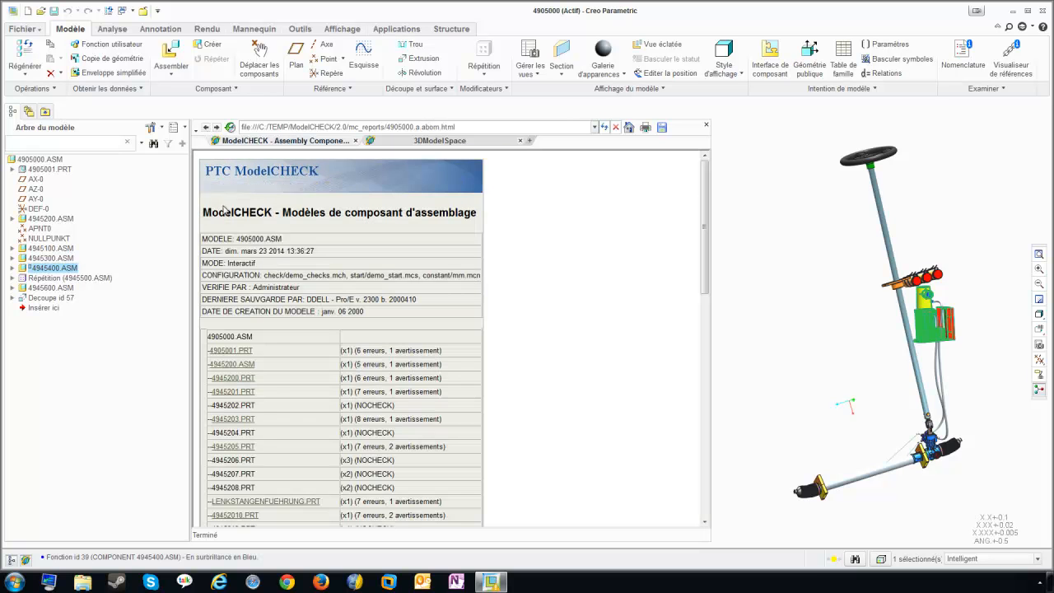
click(245, 447)
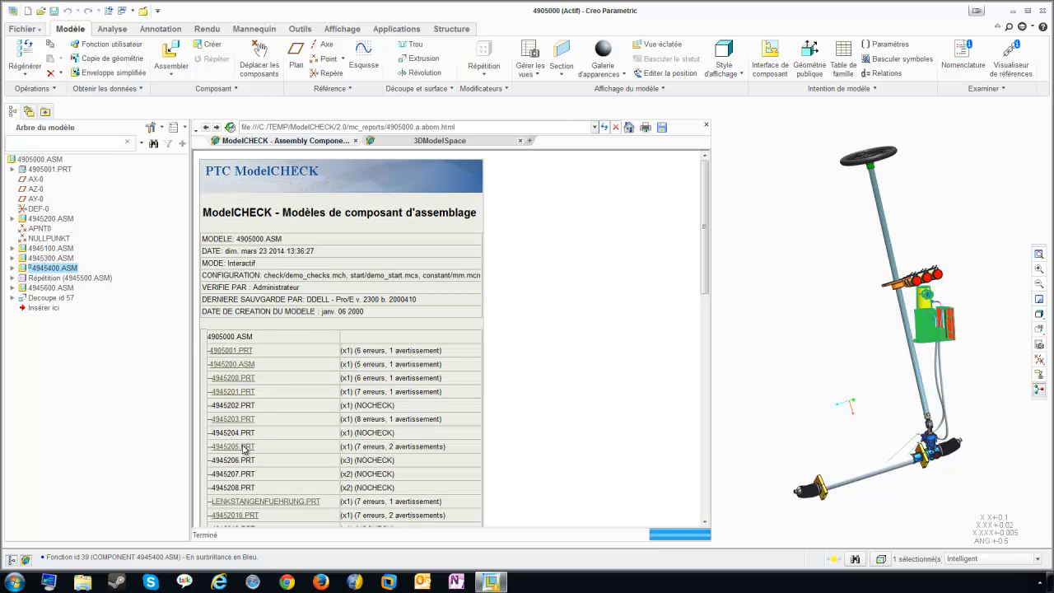
scroll(257, 301, down, 1)
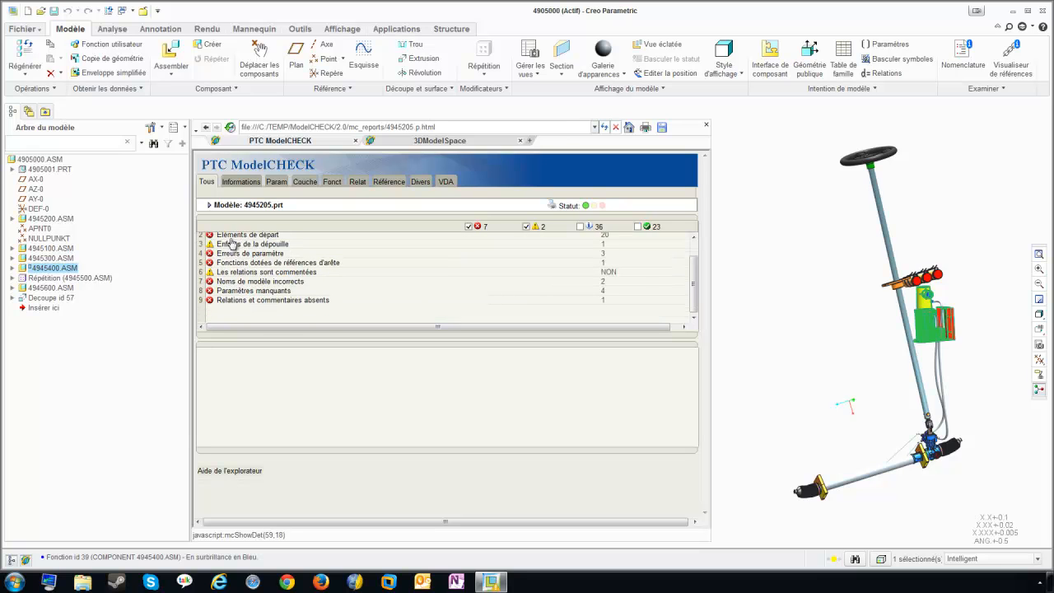
scroll(246, 298, up, 1)
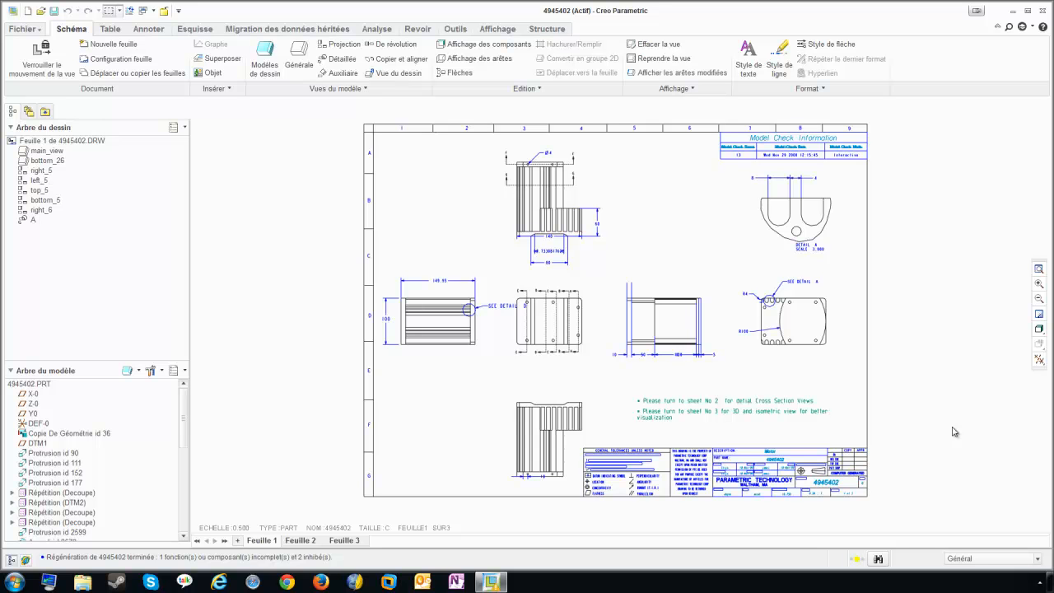
Run ModelCHECK Interactif on drawing 4945402, answering y to the all-drawing-models question, and hide the navigation trees.
click(35, 33)
mouse_move(61, 196)
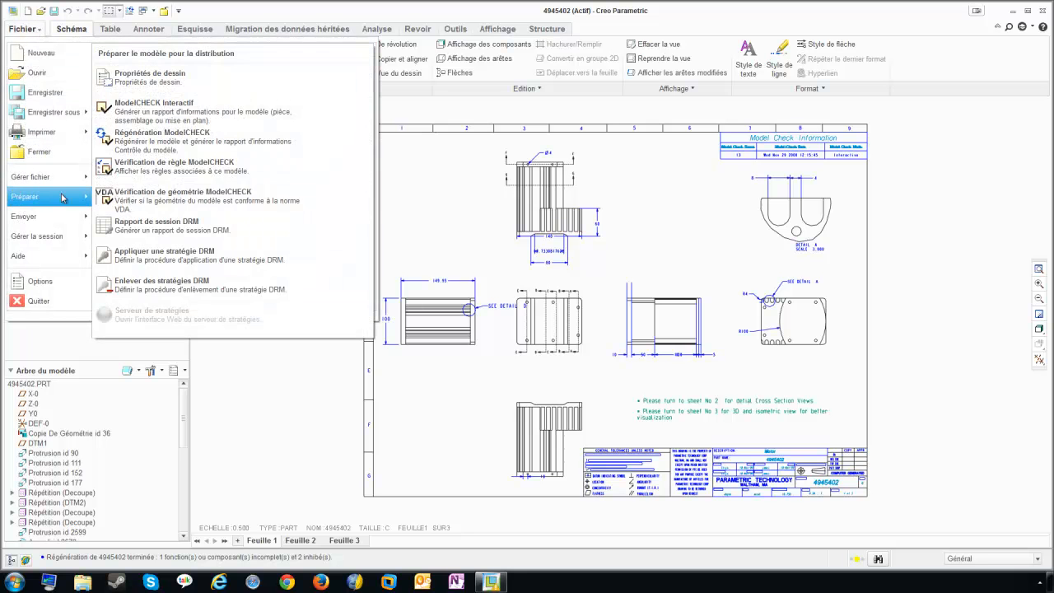
click(177, 115)
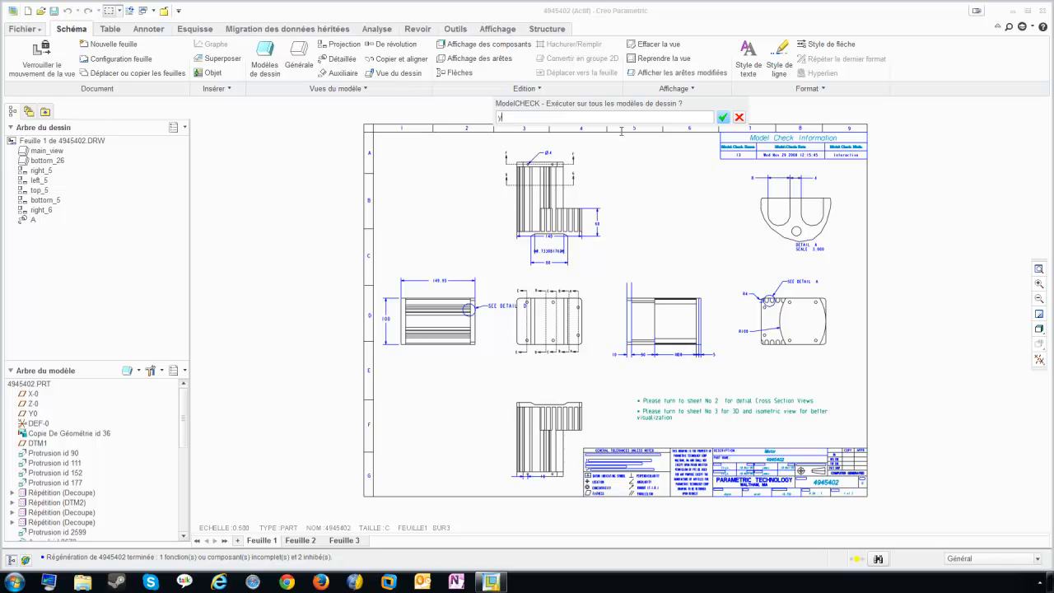
key(Return)
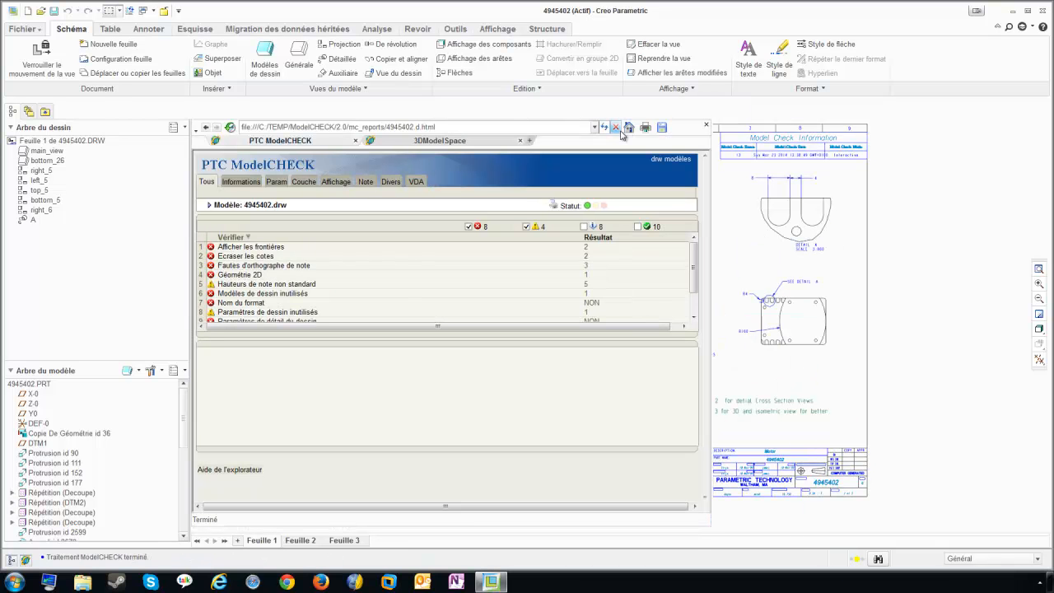
click(10, 561)
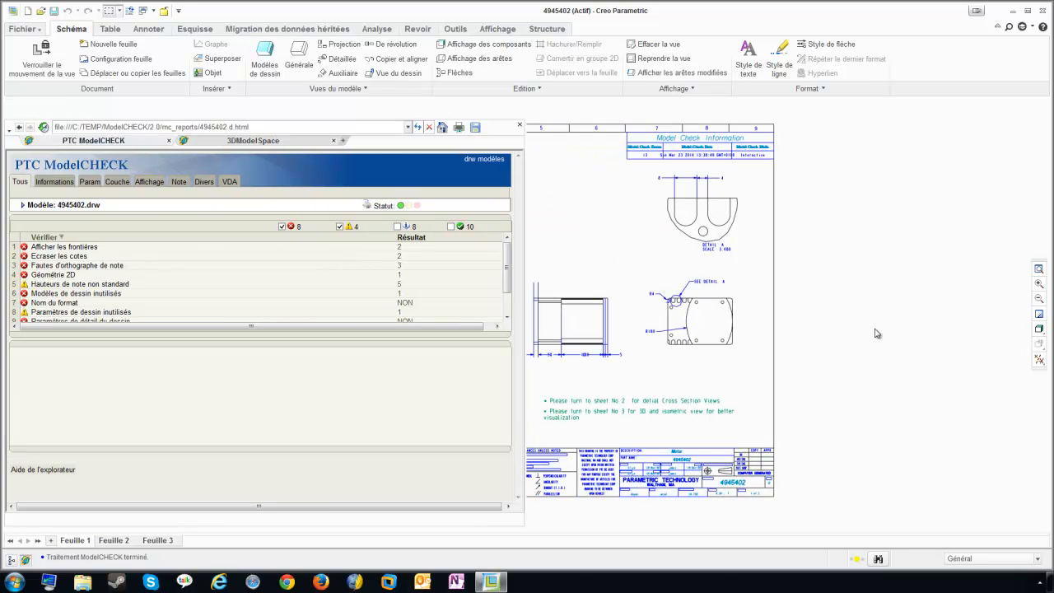
Highlight Affichage #26 from the Afficher les frontières check in blue (Bleu) and locate that view outside the sheet border.
middle_drag(796, 304, 1011, 312)
scroll(988, 317, up, 1)
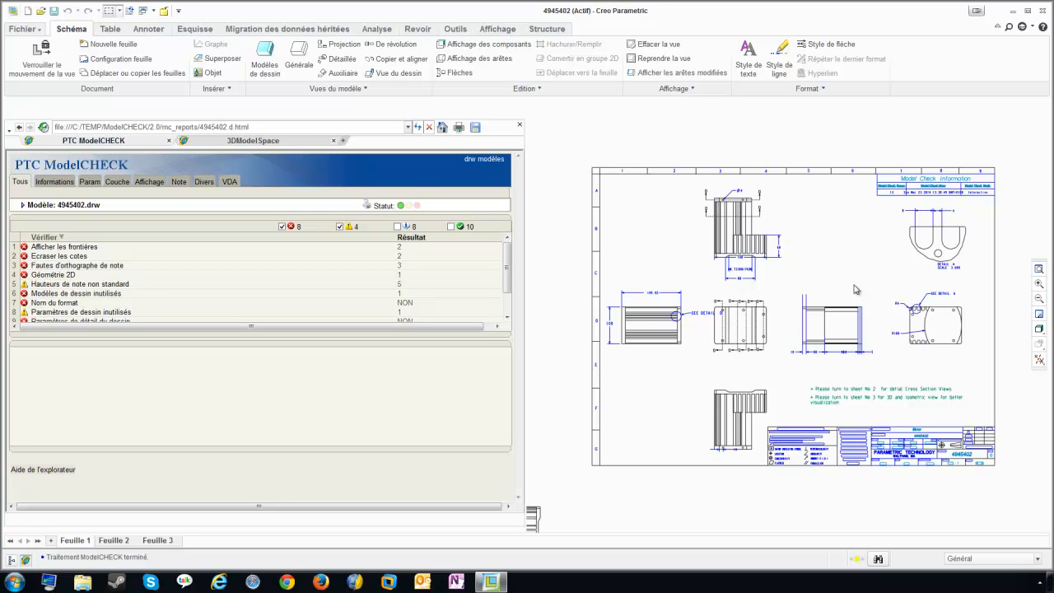
click(81, 251)
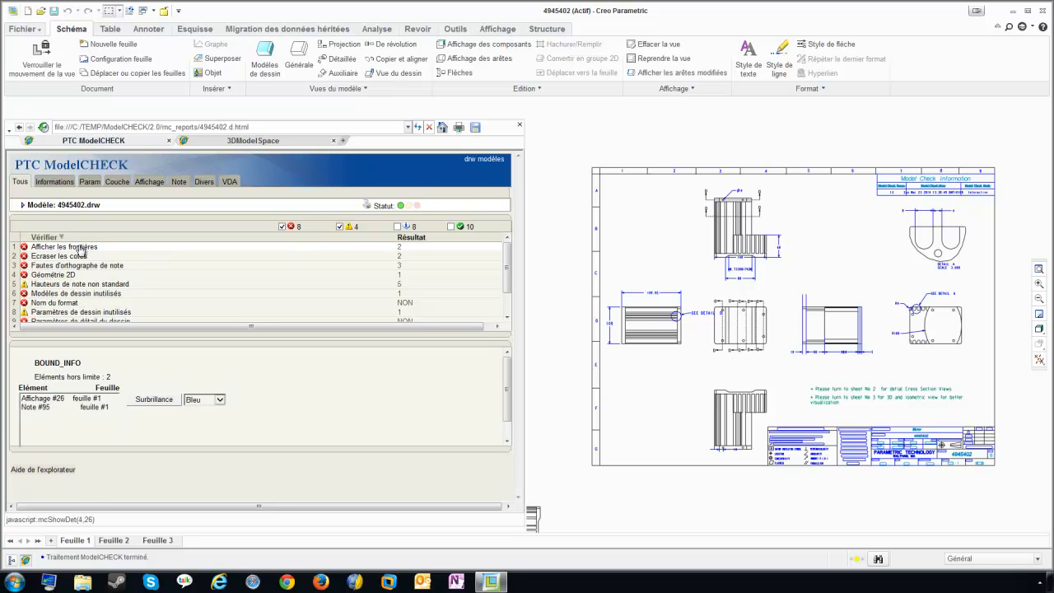
click(48, 400)
click(42, 407)
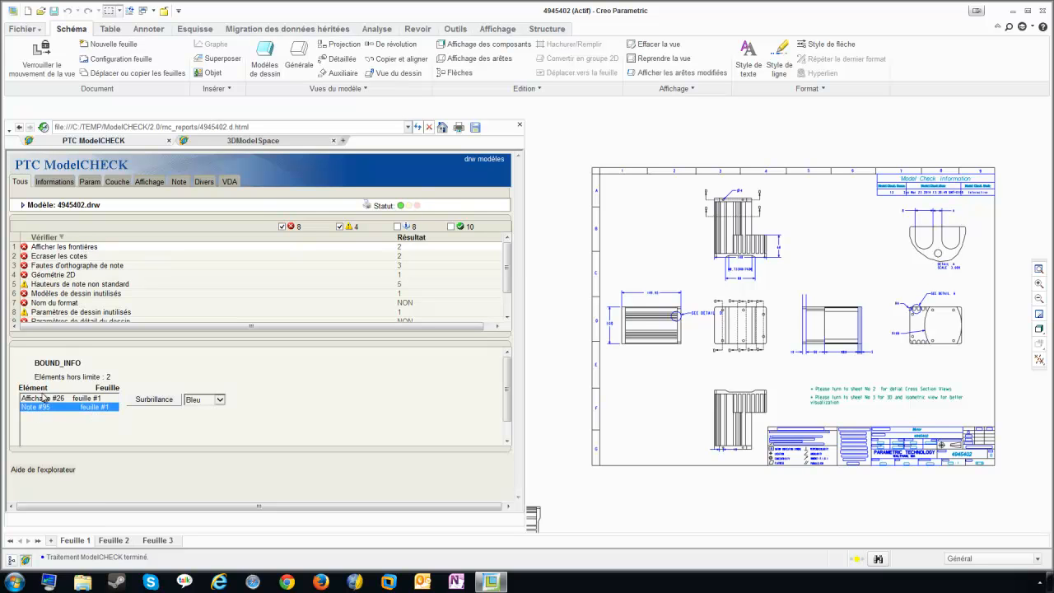
click(45, 399)
click(149, 402)
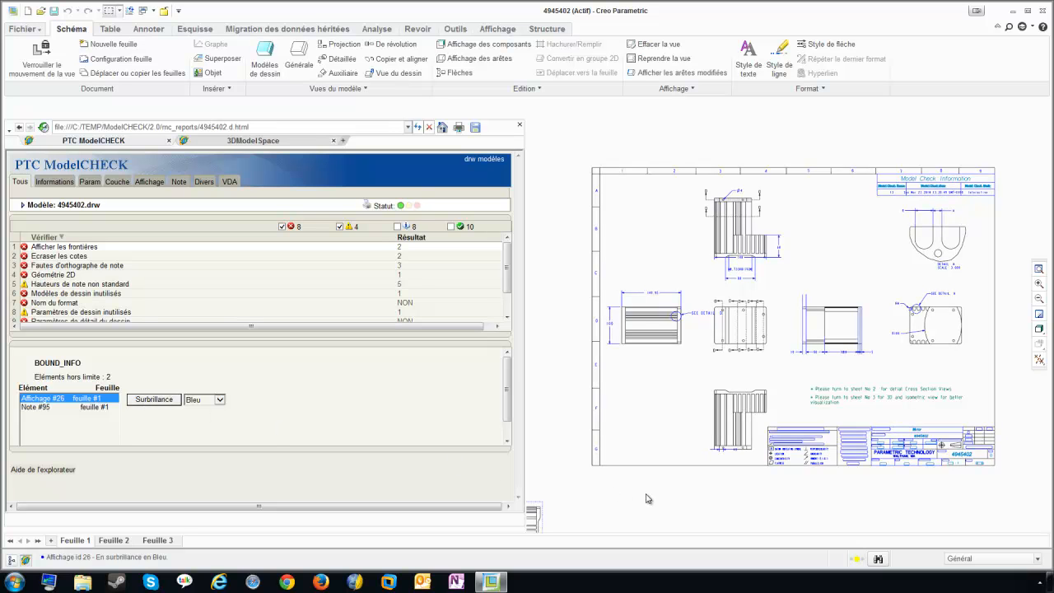
mouse_move(626, 494)
middle_down()
mouse_move(668, 467)
mouse_move(759, 371)
middle_up()
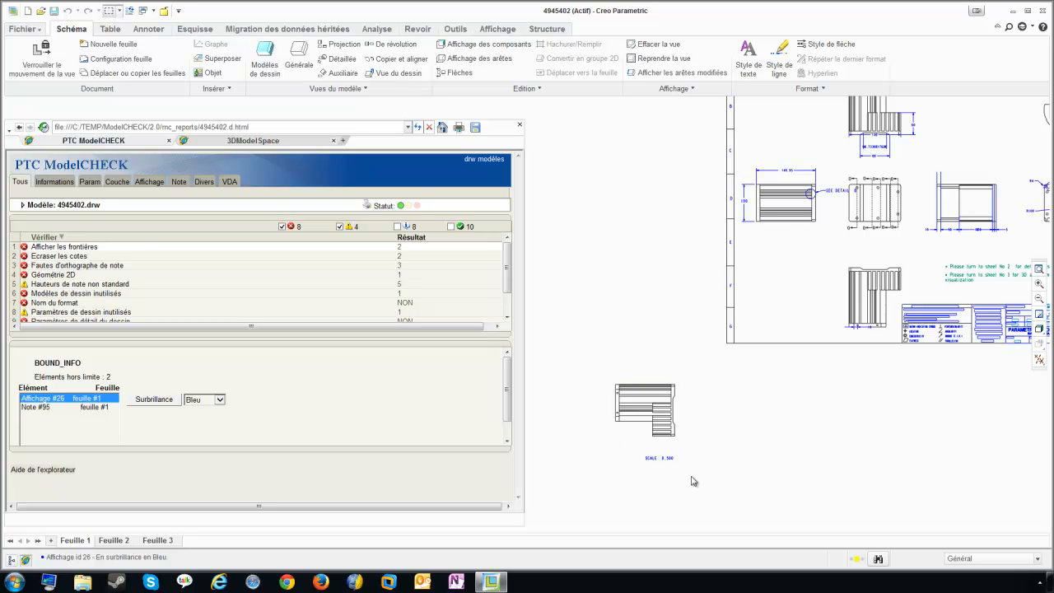
Highlight Cote #135 from the Ecraser les cotes check in blue (Bleu) and again in red (Rouge).
mouse_move(802, 291)
ctrl+middle_down()
mouse_move(741, 346)
mouse_move(623, 412)
mouse_move(648, 417)
ctrl+middle_up()
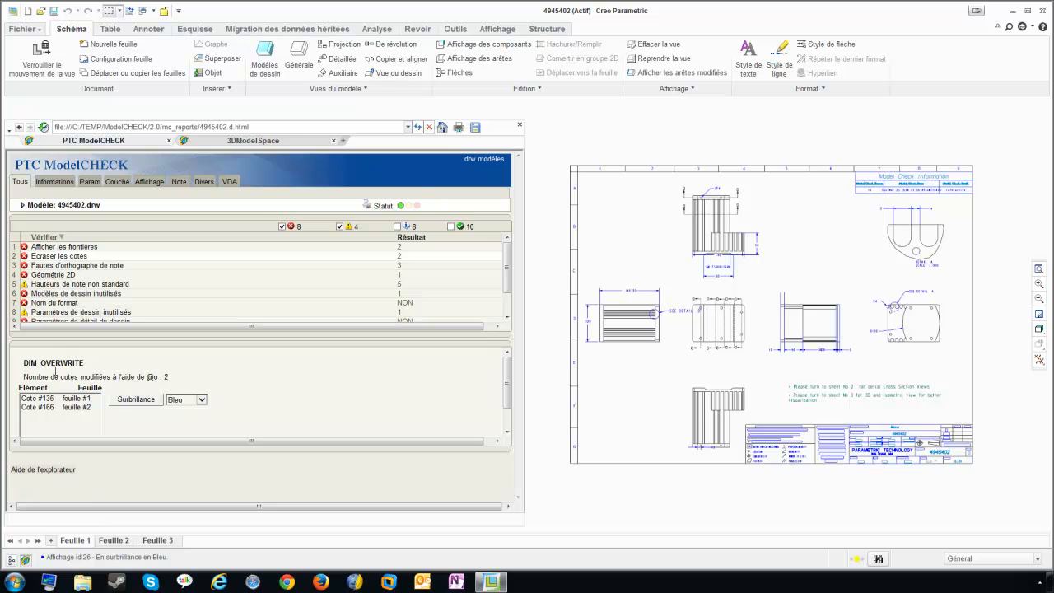
click(39, 400)
click(140, 401)
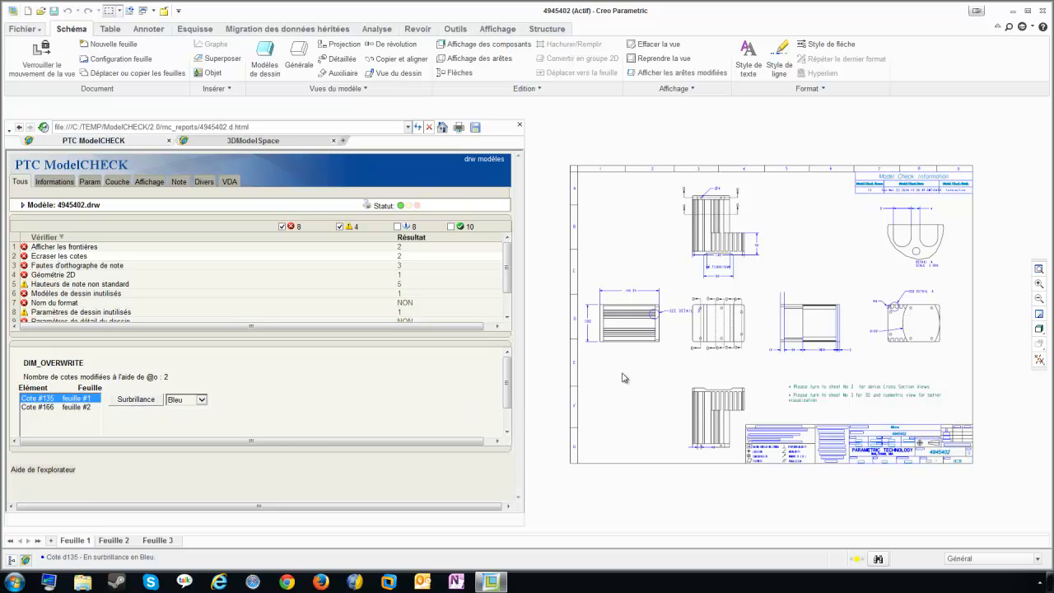
scroll(613, 295, up, 4)
scroll(613, 295, up, 1)
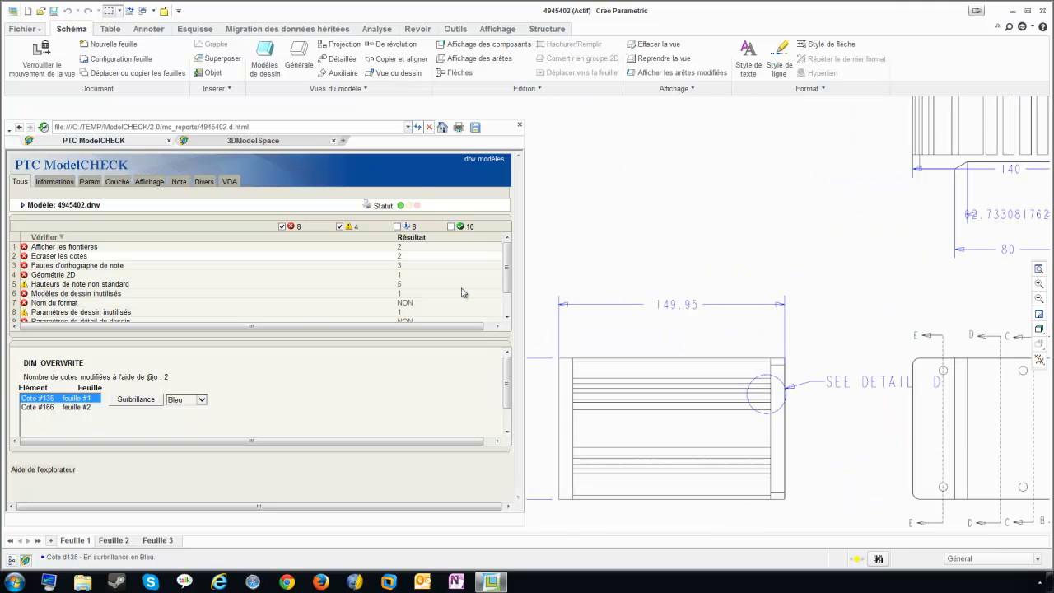
click(200, 400)
click(178, 428)
click(135, 400)
Inspect the highlighted dimension's nominal value and its @O override text in the dimension properties, and close them without changes.
click(688, 303)
right_click(701, 273)
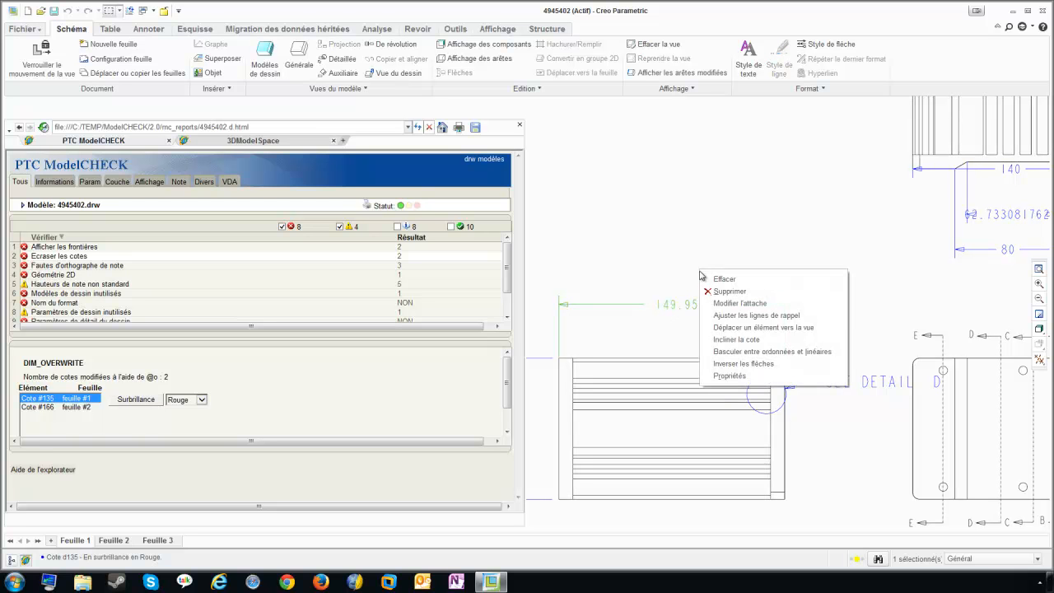
click(733, 372)
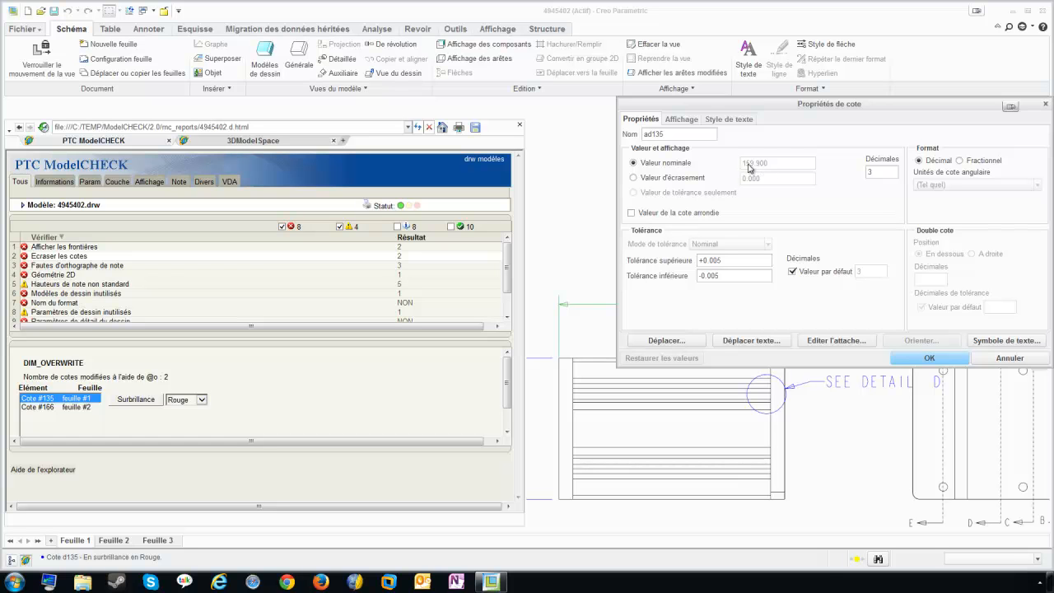
click(682, 120)
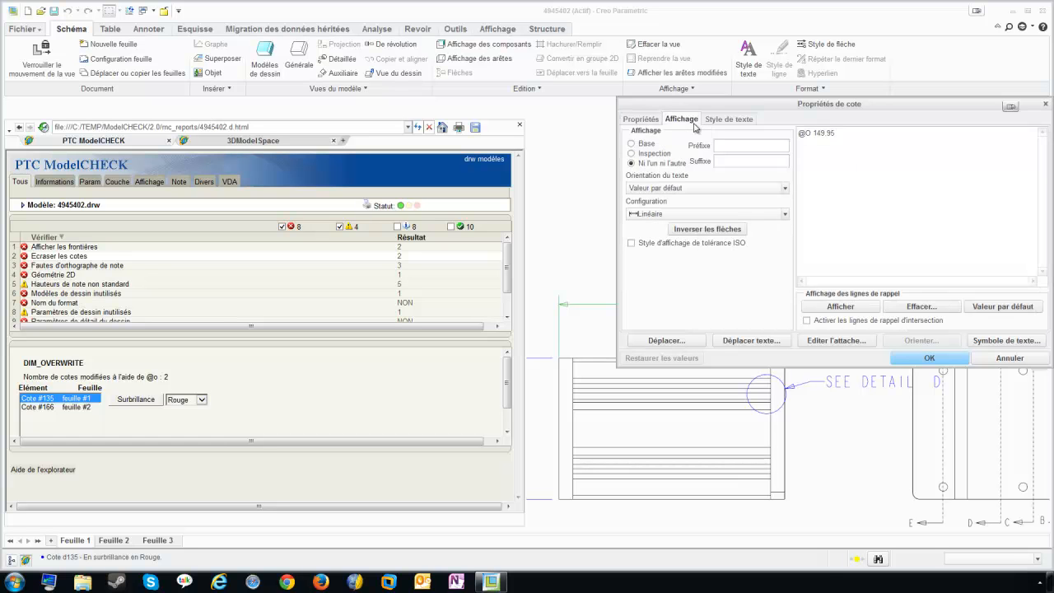
triple_click(840, 133)
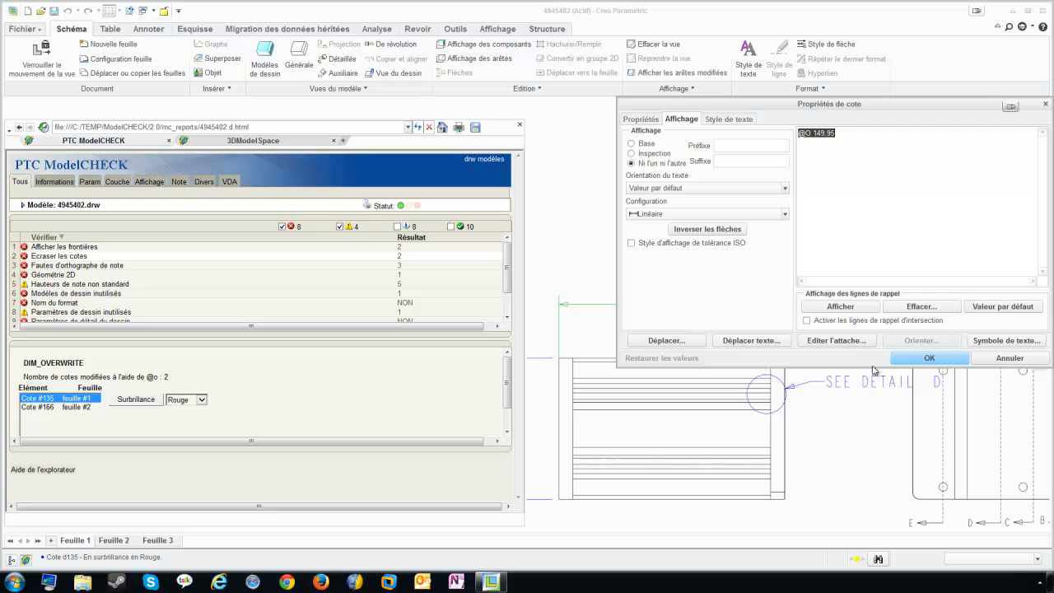
click(913, 357)
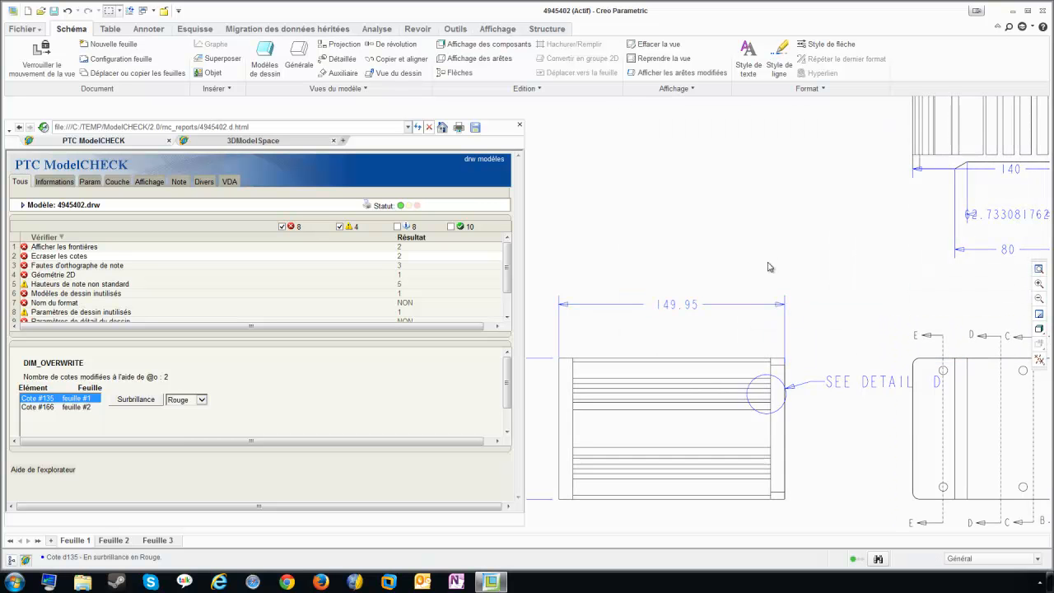
Highlight the "detial" note from the Fautes d'orthographe de note check in red (Rouge) and correct the word to "detail".
scroll(609, 342, down, 4)
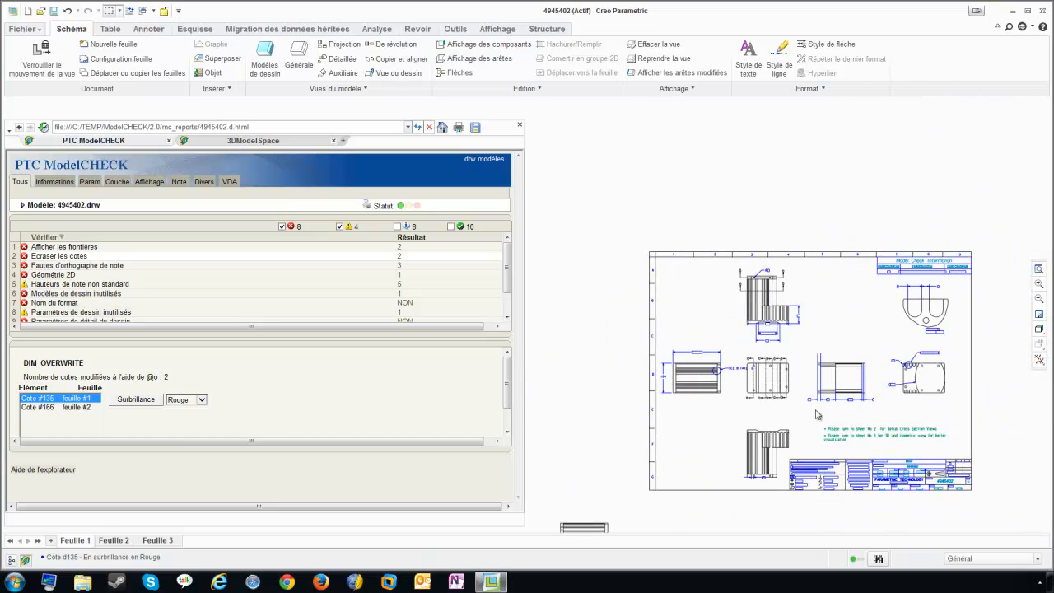
middle_drag(817, 414, 793, 357)
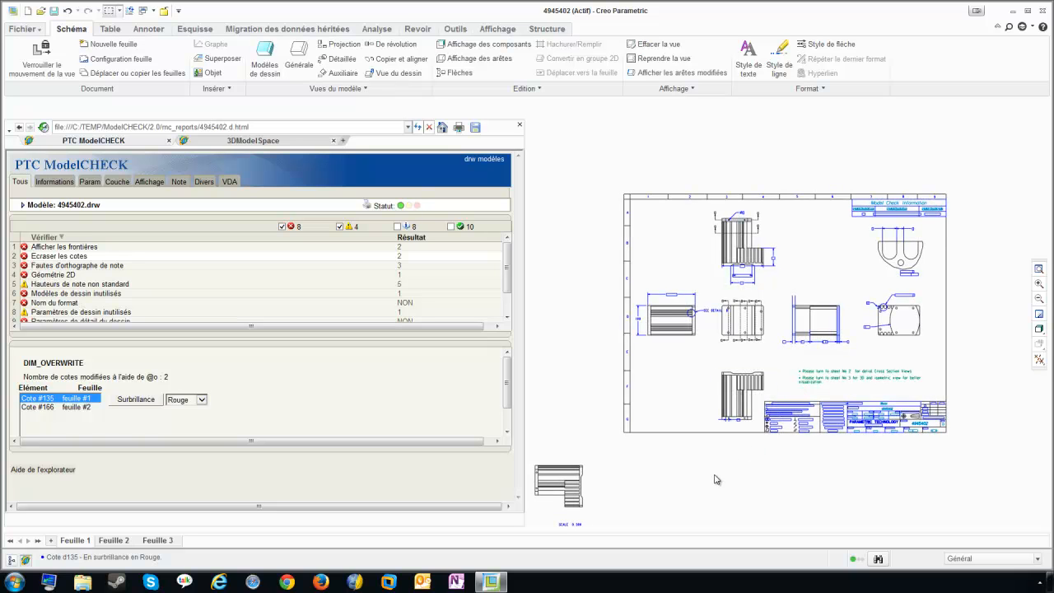
click(81, 266)
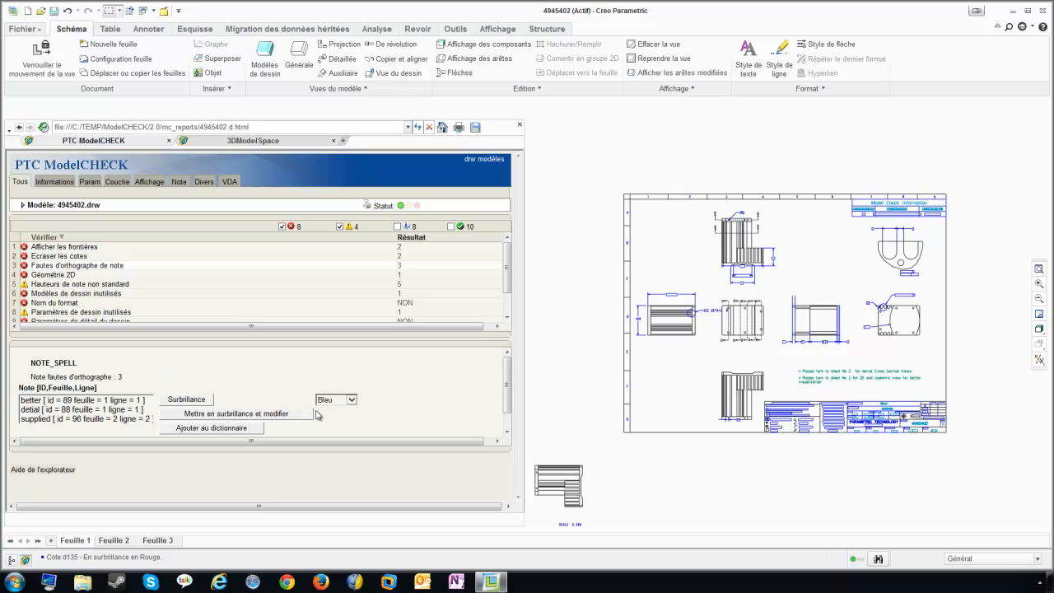
scroll(883, 406, up, 5)
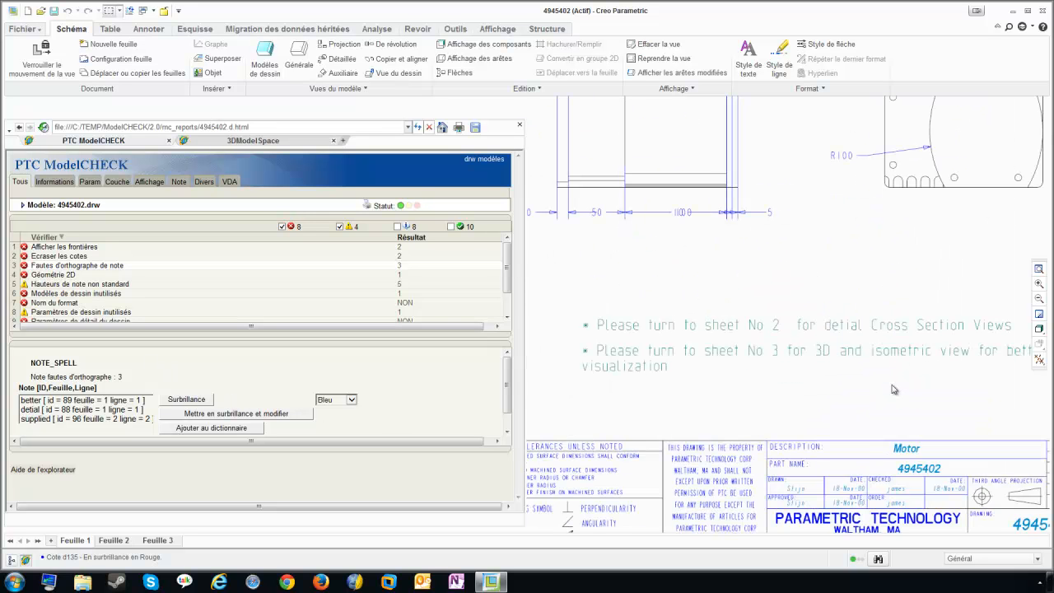
scroll(601, 379, down, 1)
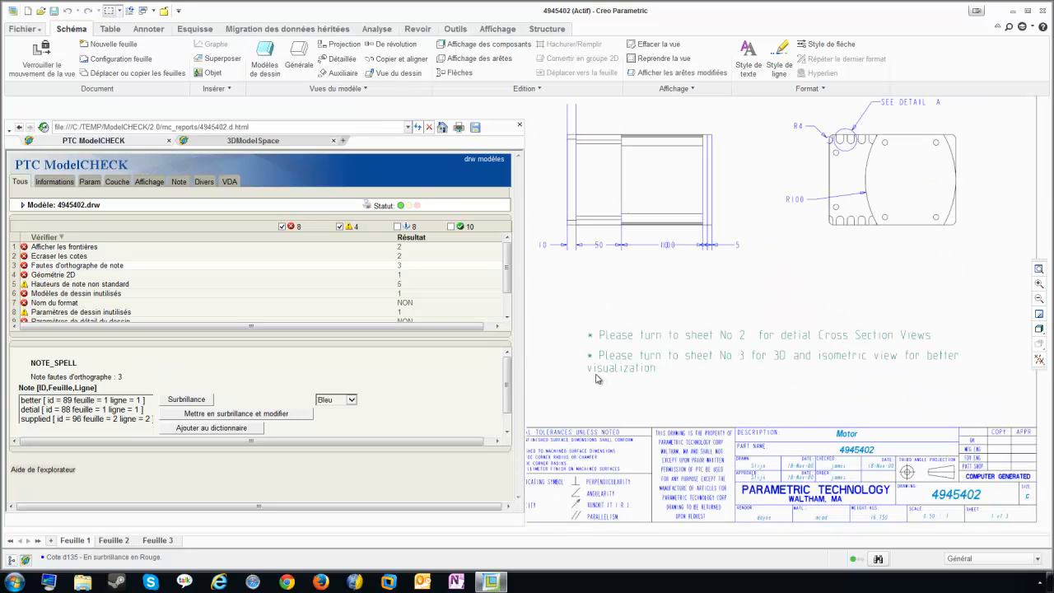
click(62, 409)
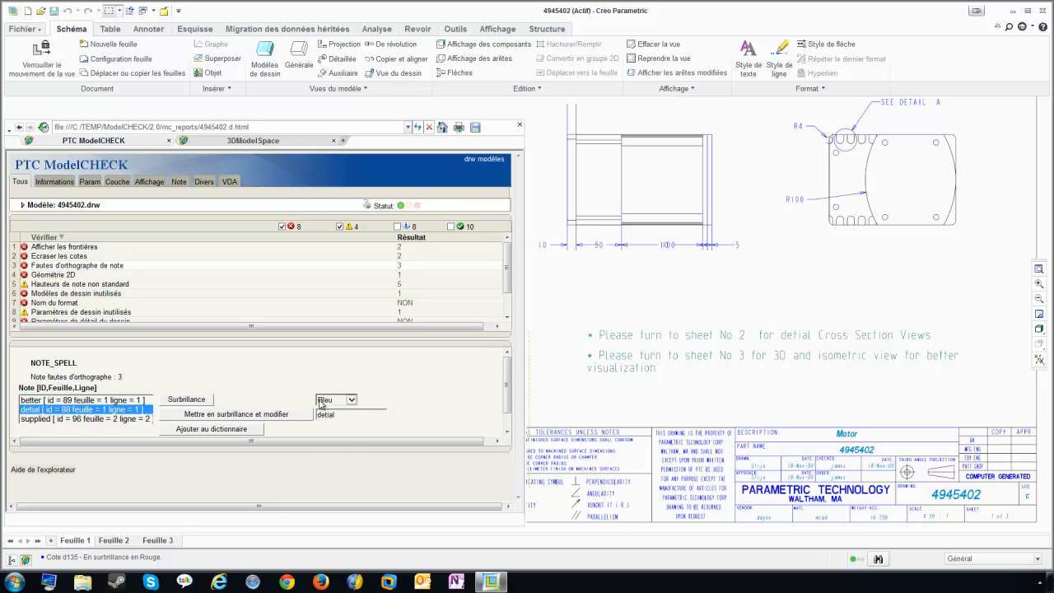
click(321, 402)
click(329, 428)
click(191, 400)
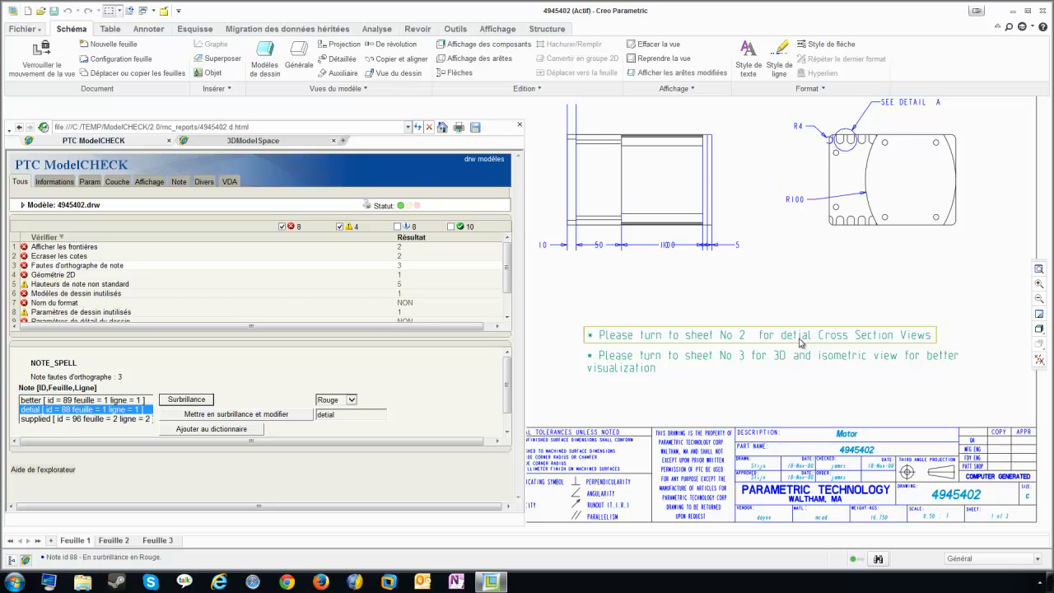
click(340, 414)
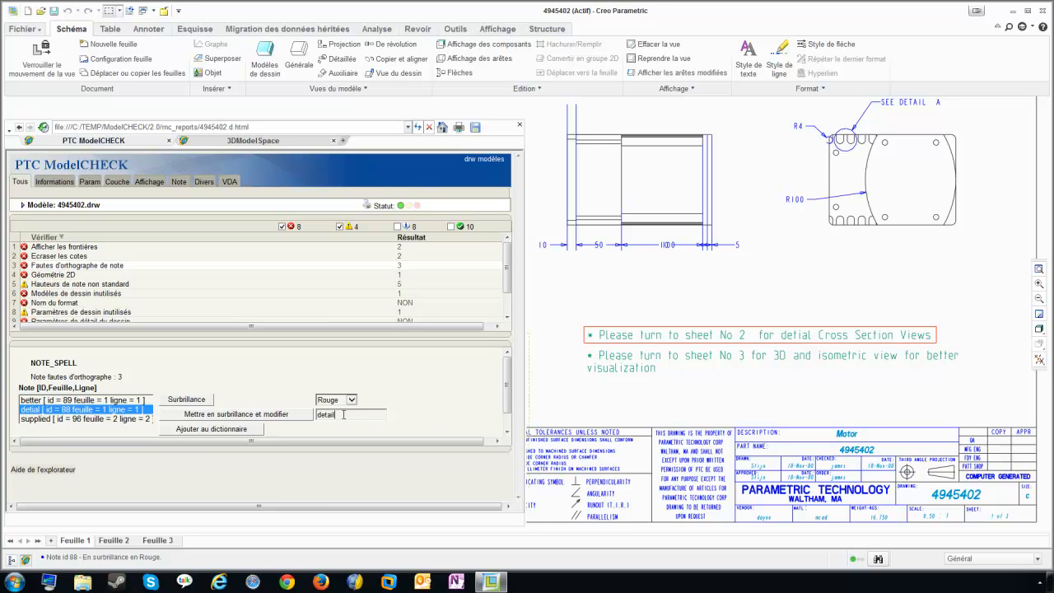
click(276, 415)
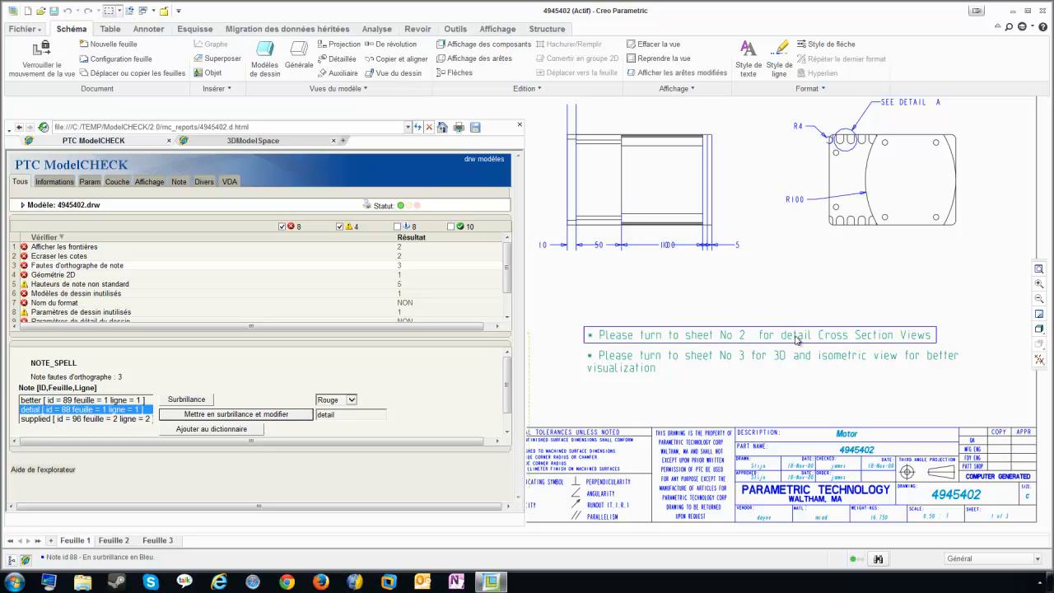
Highlight Arc id #0 from the Géométrie 2D check in blue (Bleu) and again in red (Rouge) in detail view A.
scroll(886, 378, down, 1)
scroll(883, 374, down, 4)
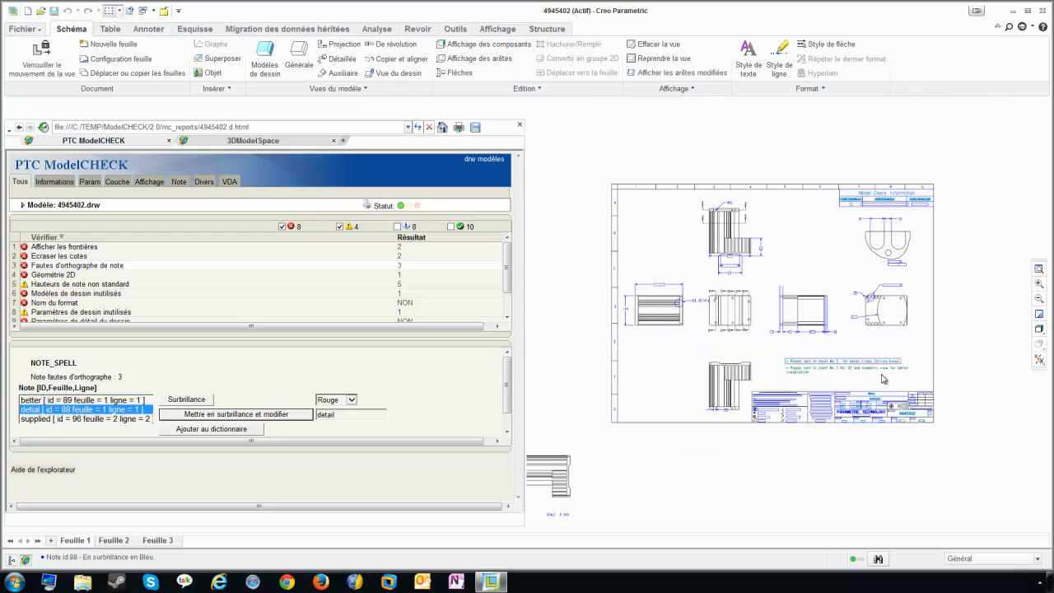
scroll(795, 306, up, 1)
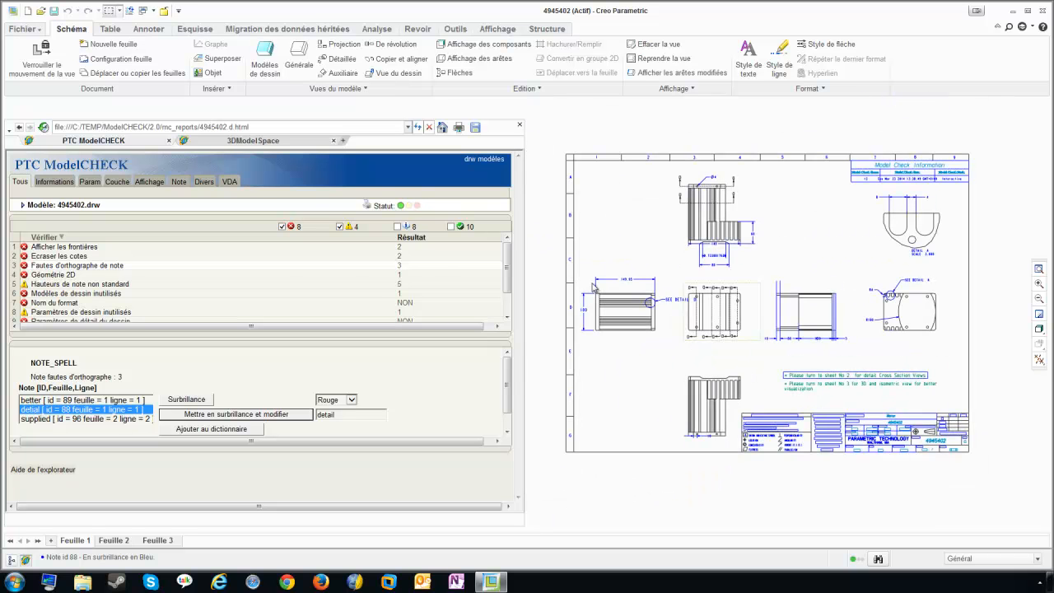
click(64, 277)
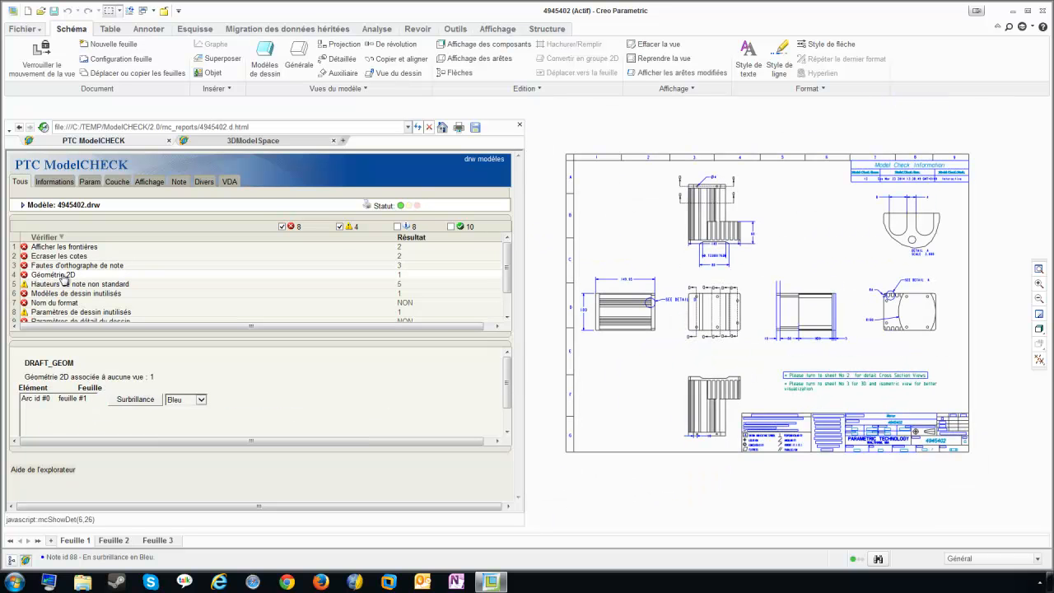
click(55, 399)
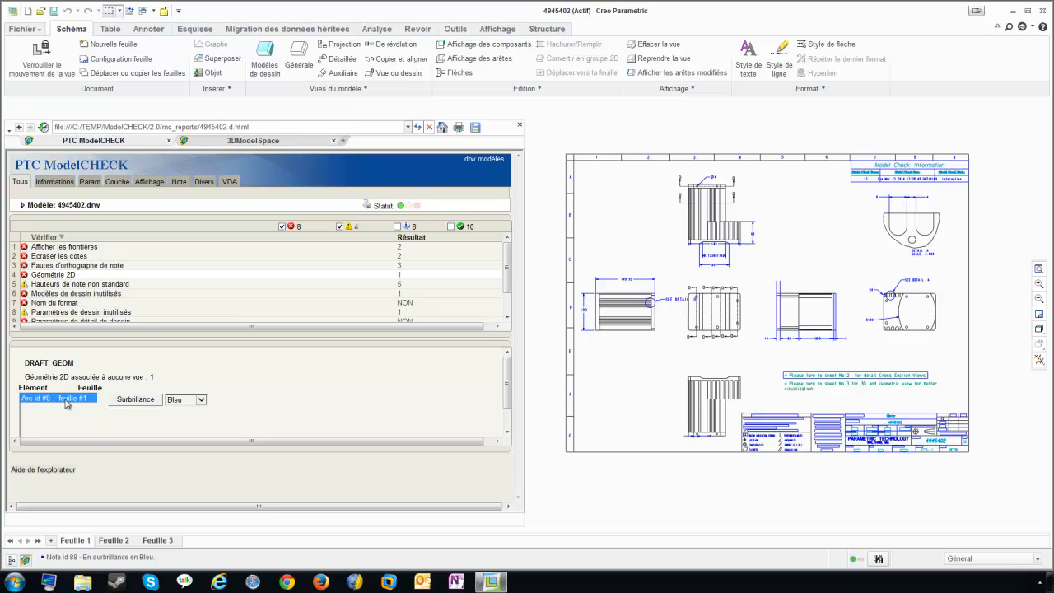
click(137, 403)
scroll(939, 236, up, 1)
scroll(939, 235, up, 3)
click(186, 399)
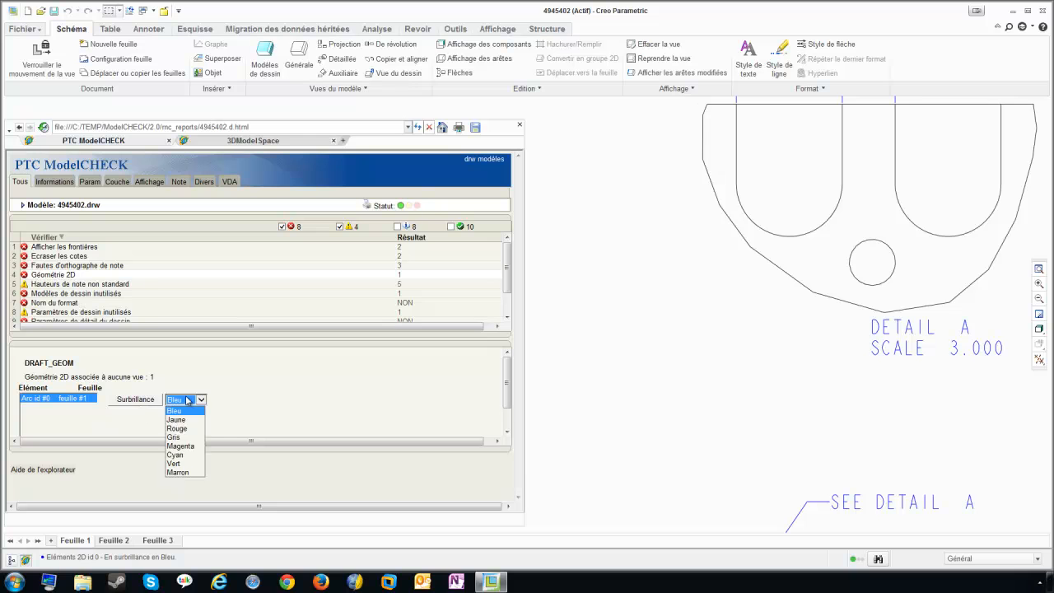
click(186, 429)
click(137, 400)
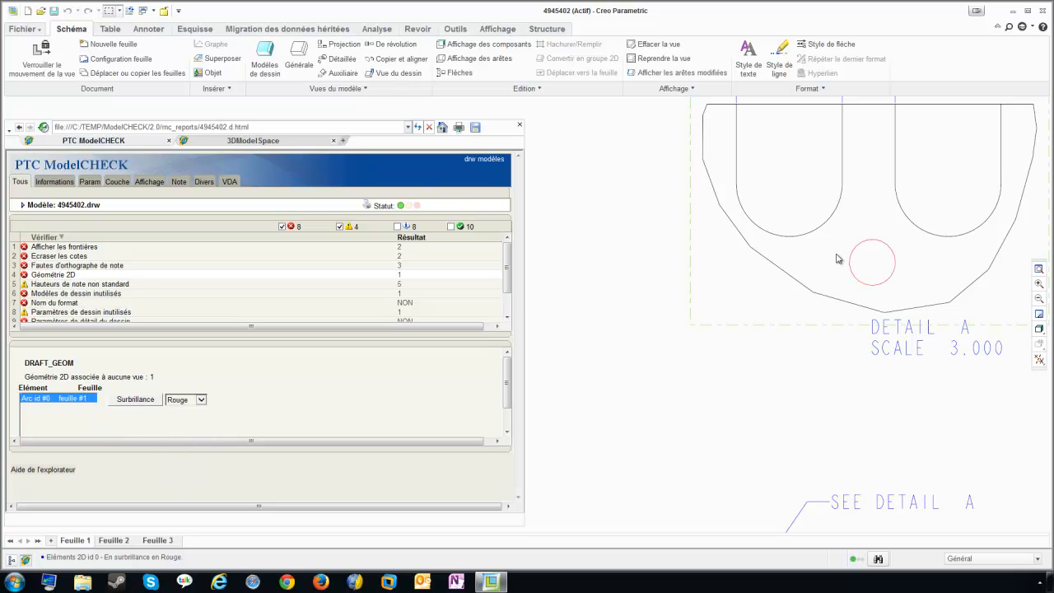
Review the note heights listed under the Hauteurs de note non standard check.
scroll(789, 308, down, 10)
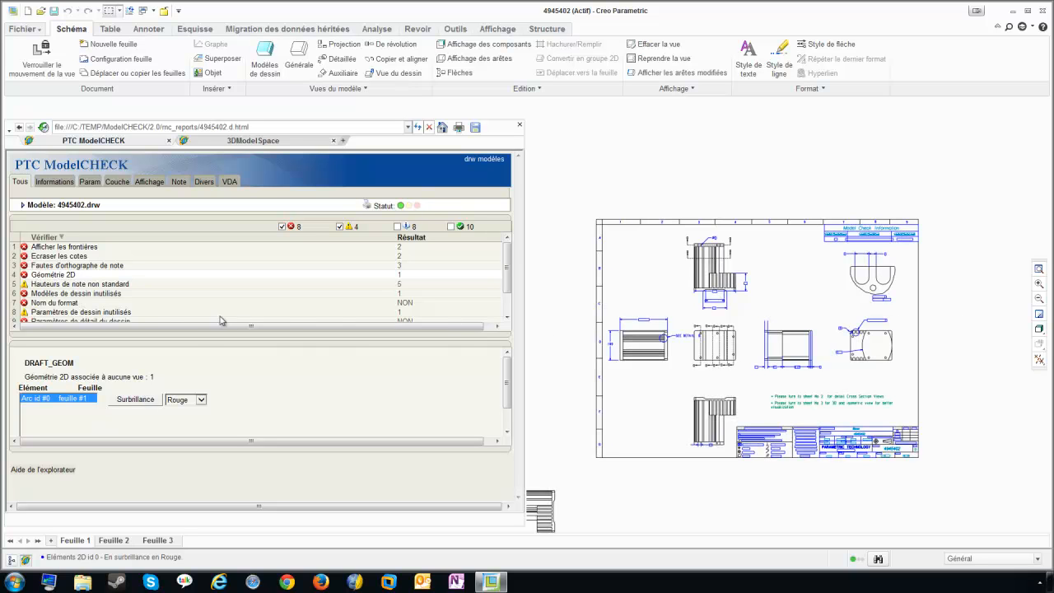
click(78, 284)
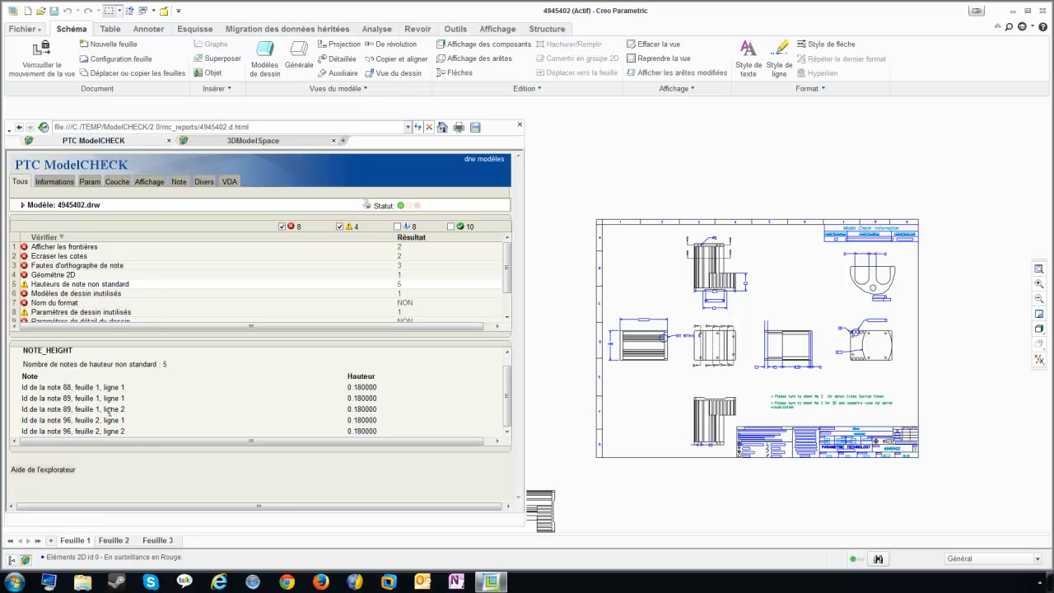
drag(351, 387, 375, 399)
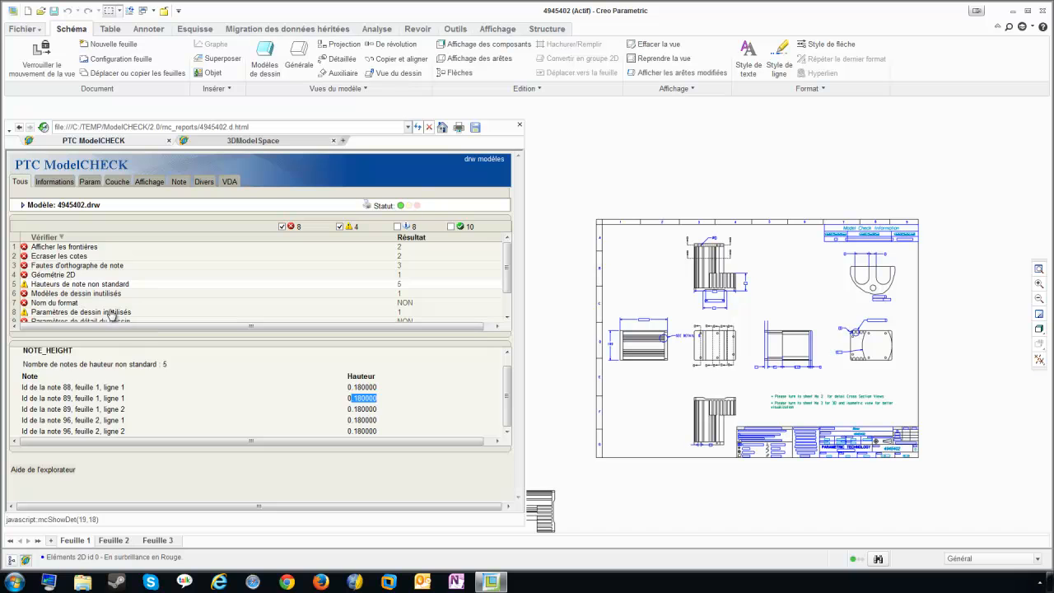
Review the note fonts listed under the Polices de note non standard check.
scroll(101, 309, down, 1)
scroll(101, 308, down, 1)
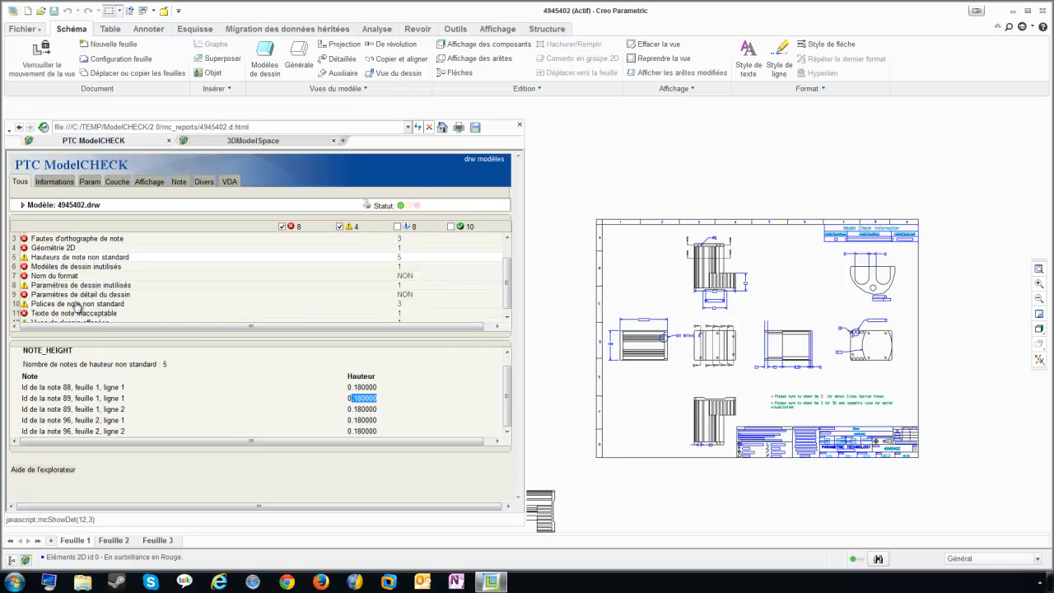
click(79, 304)
drag(296, 398, 326, 422)
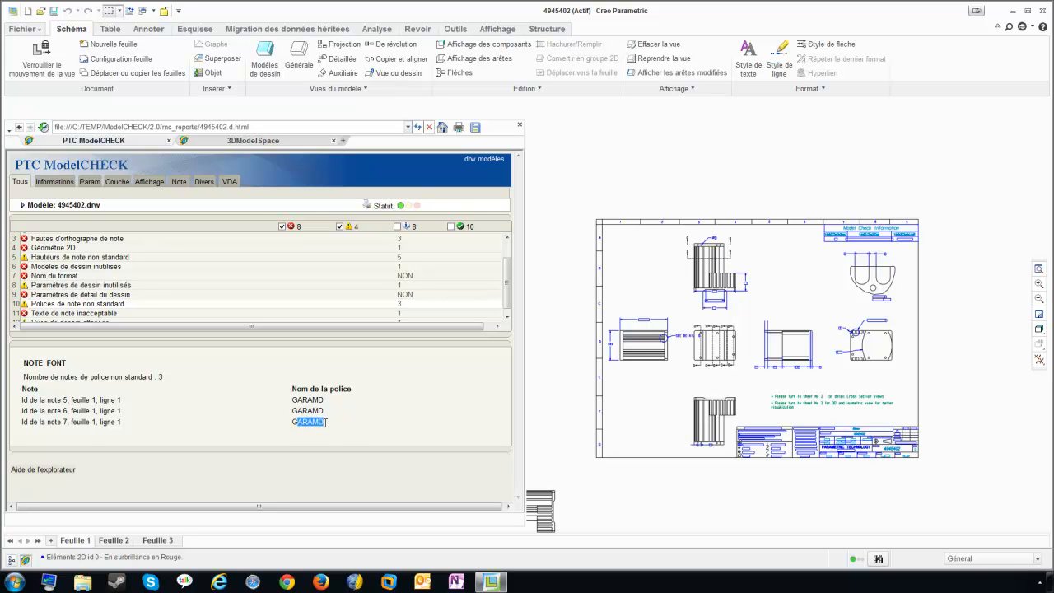
click(369, 423)
Review the deviations listed under the Paramètres de détail du dessin check and reapply the standard from ptc.dtl.
click(53, 294)
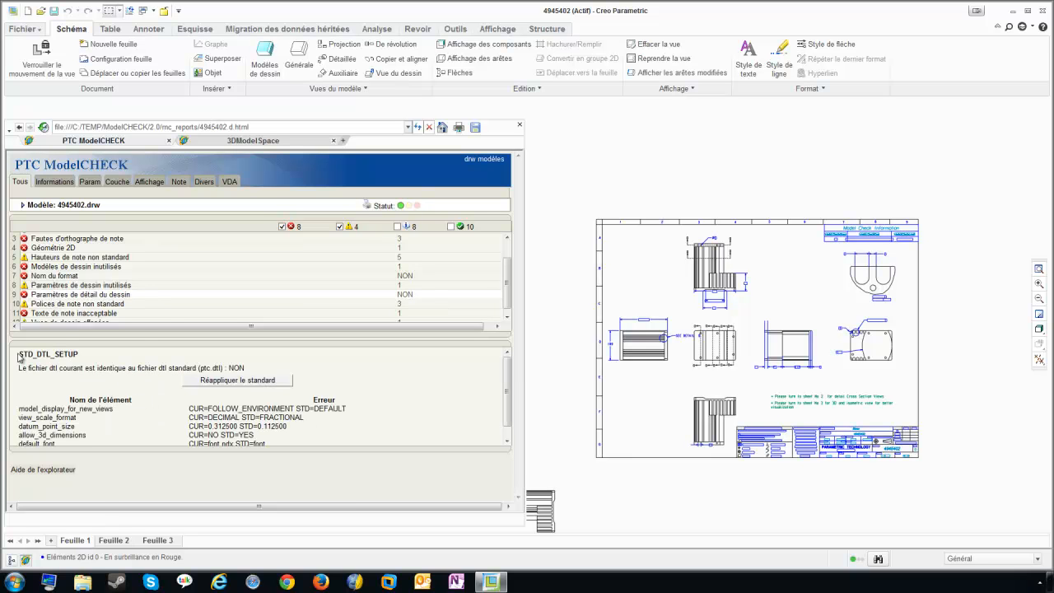
drag(24, 354, 225, 372)
click(63, 383)
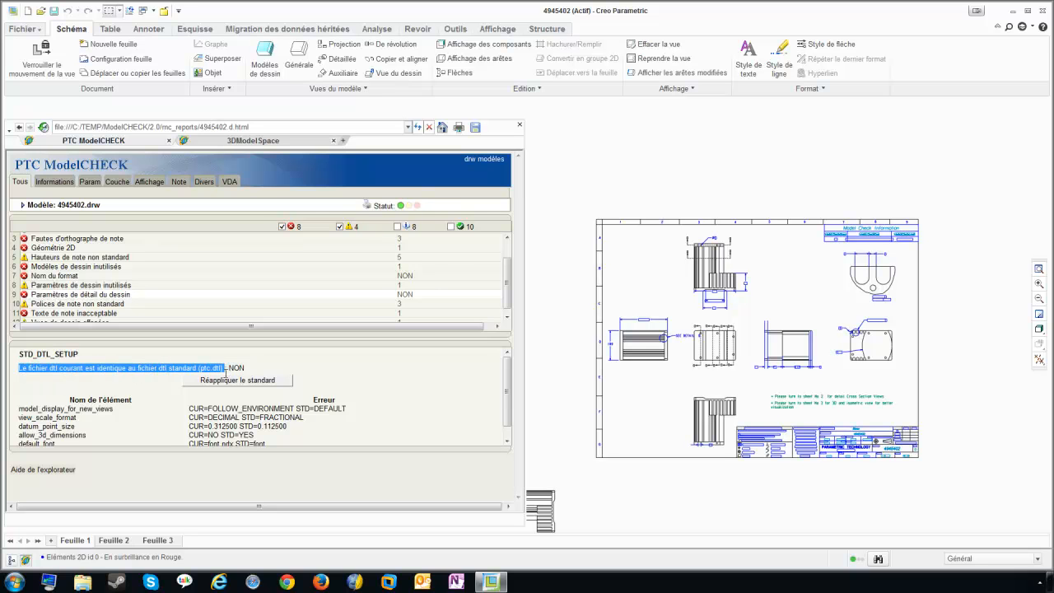
click(164, 416)
scroll(164, 417, down, 1)
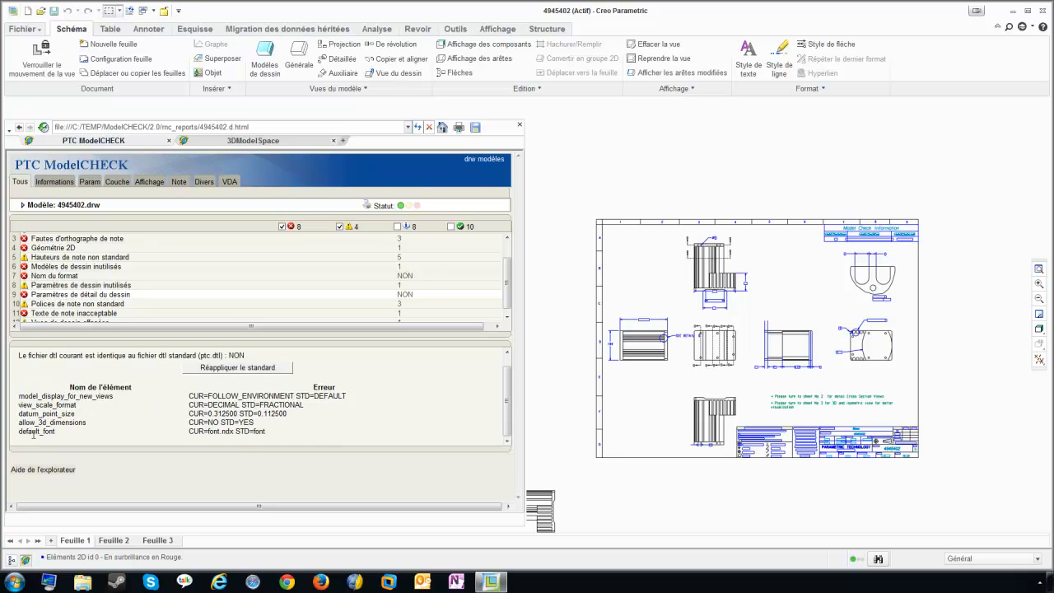
click(244, 368)
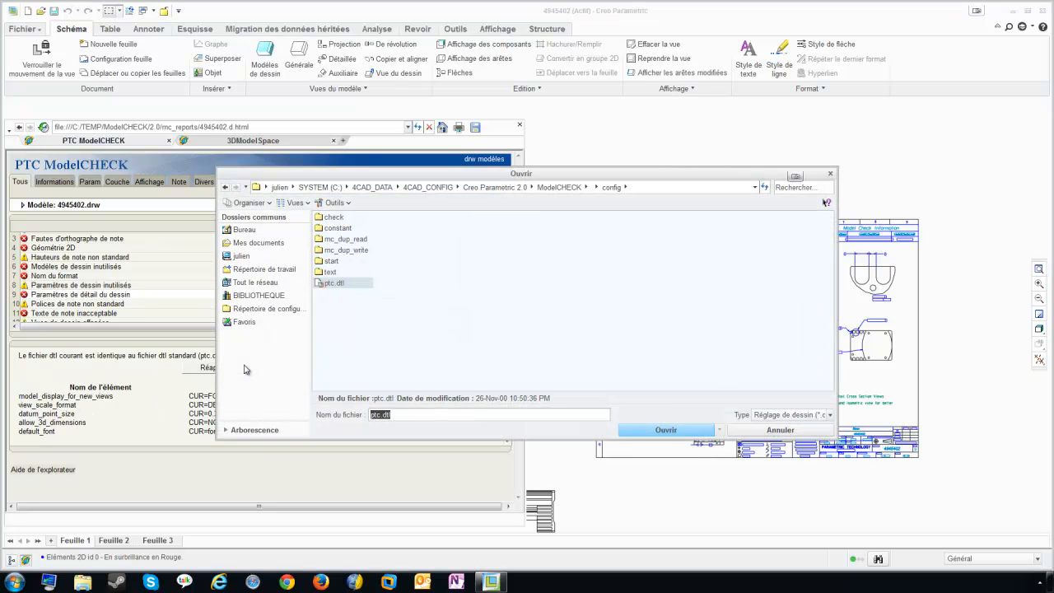
double_click(336, 284)
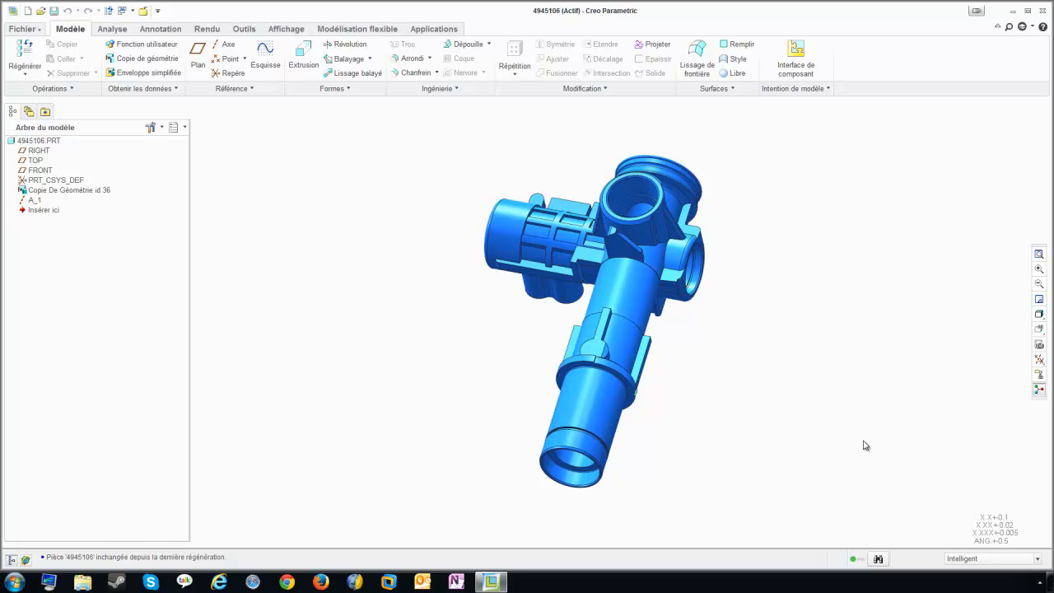
Inspect part 4945106 without hidden lines, highlight its copied geometry feature, and restore shading with edges.
mouse_move(710, 400)
middle_down()
mouse_move(708, 360)
mouse_move(705, 387)
middle_up()
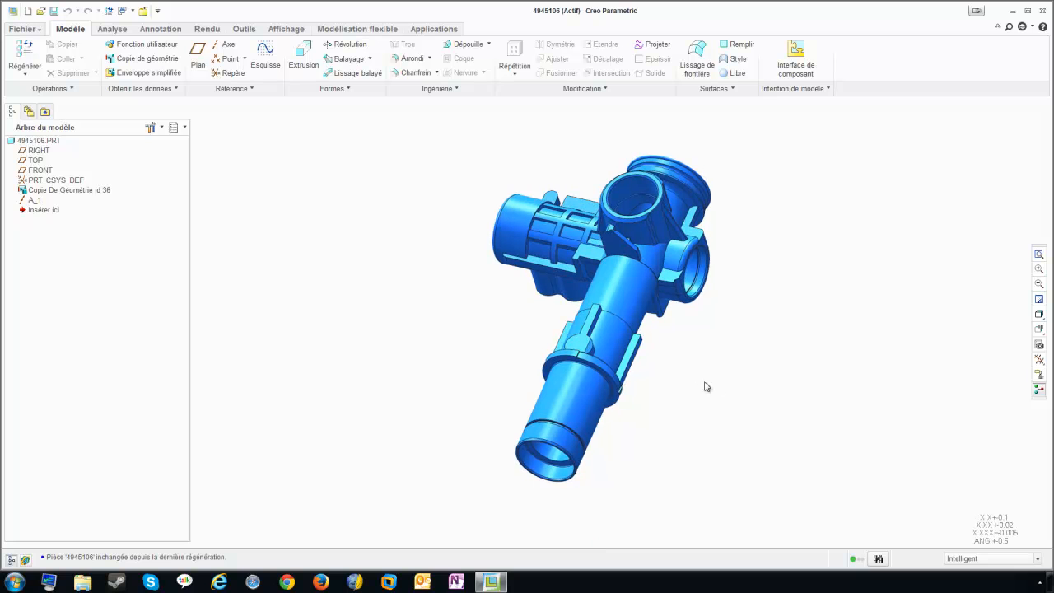
click(1039, 314)
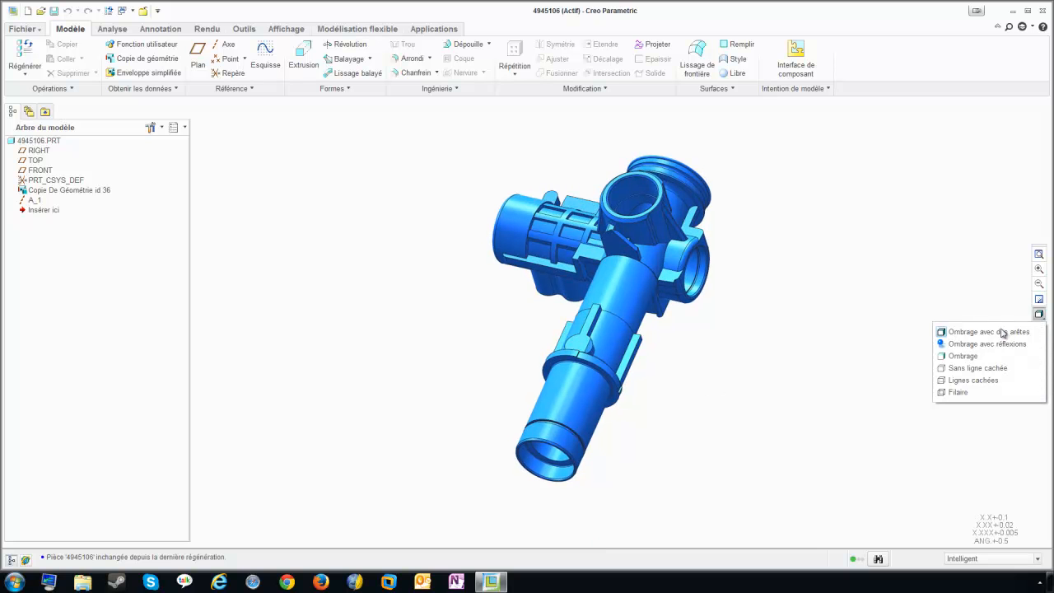
click(972, 369)
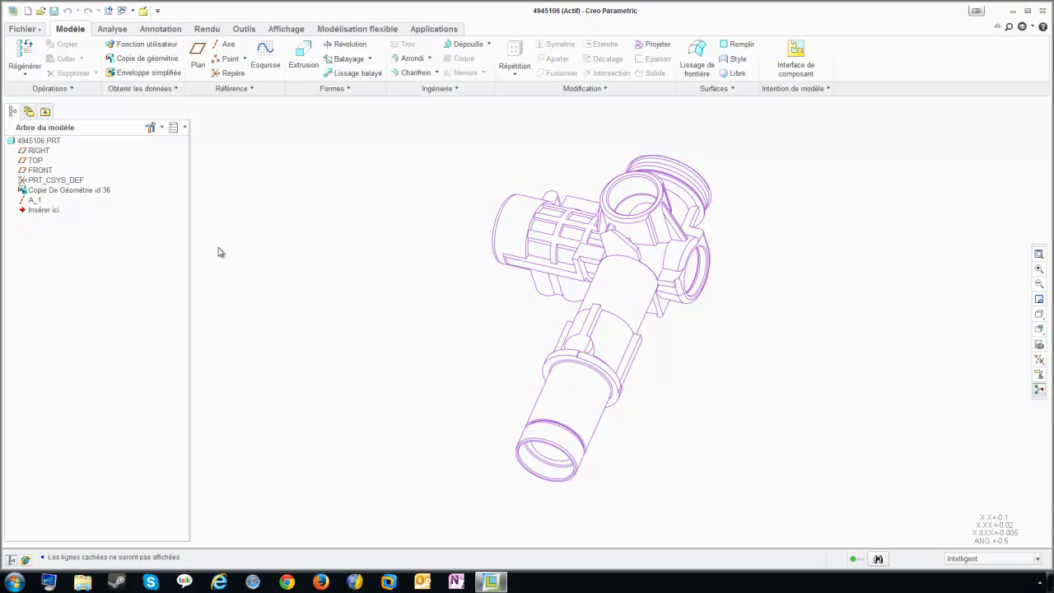
click(60, 192)
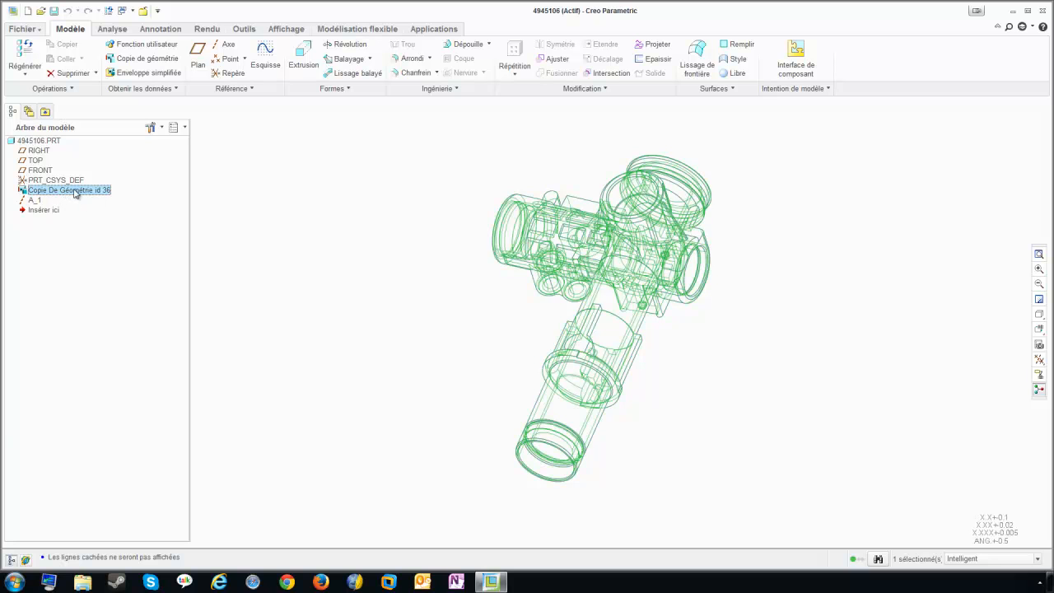
click(340, 325)
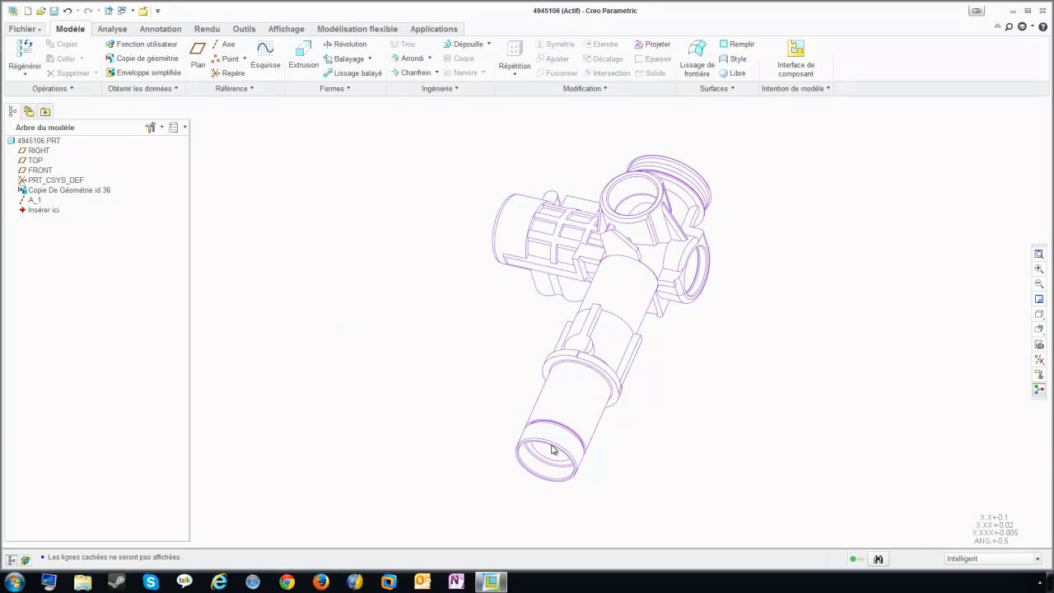
click(1041, 317)
click(996, 332)
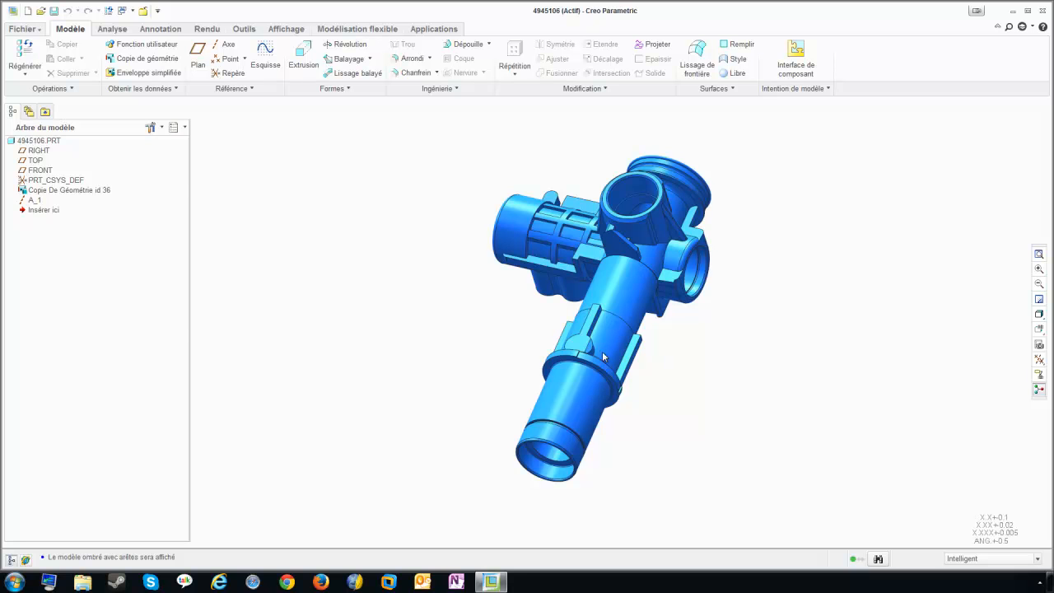
Run the ModelCHECK VDA geometry check on 4945106.PRT with the proposed report name.
click(24, 29)
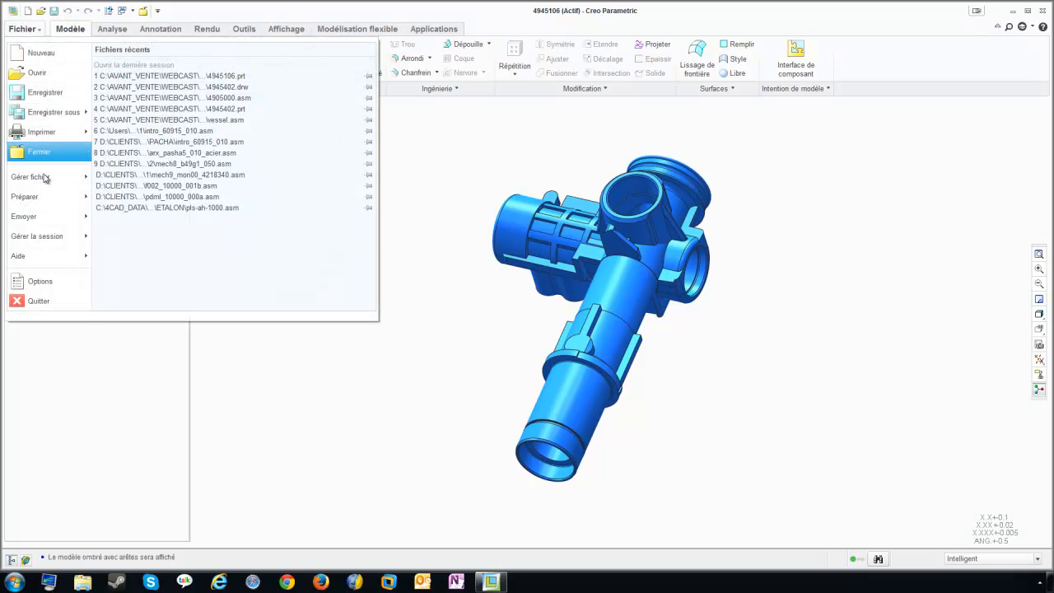
mouse_move(47, 193)
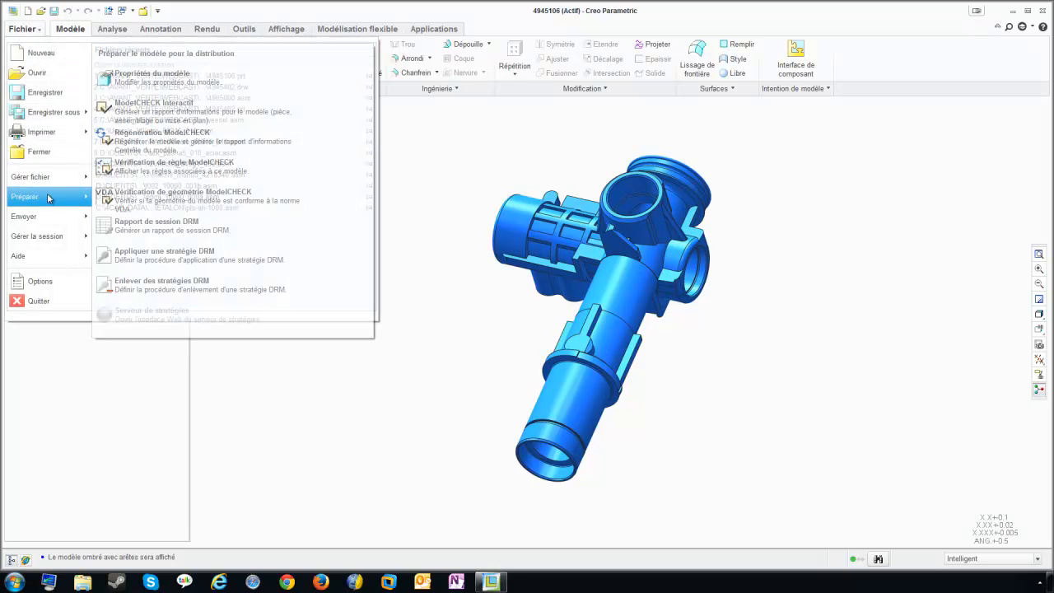
click(189, 196)
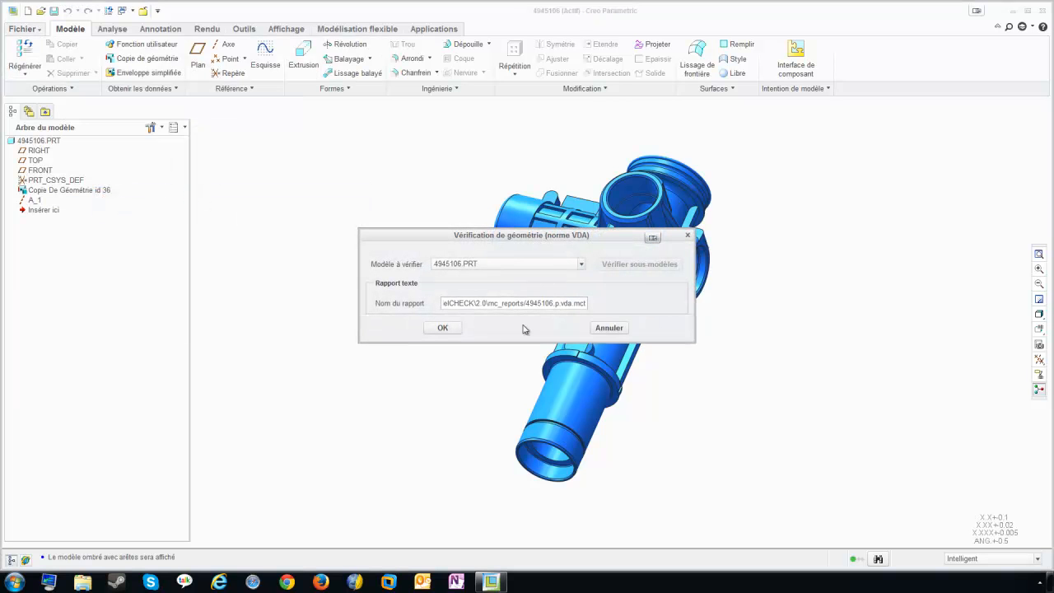
click(442, 327)
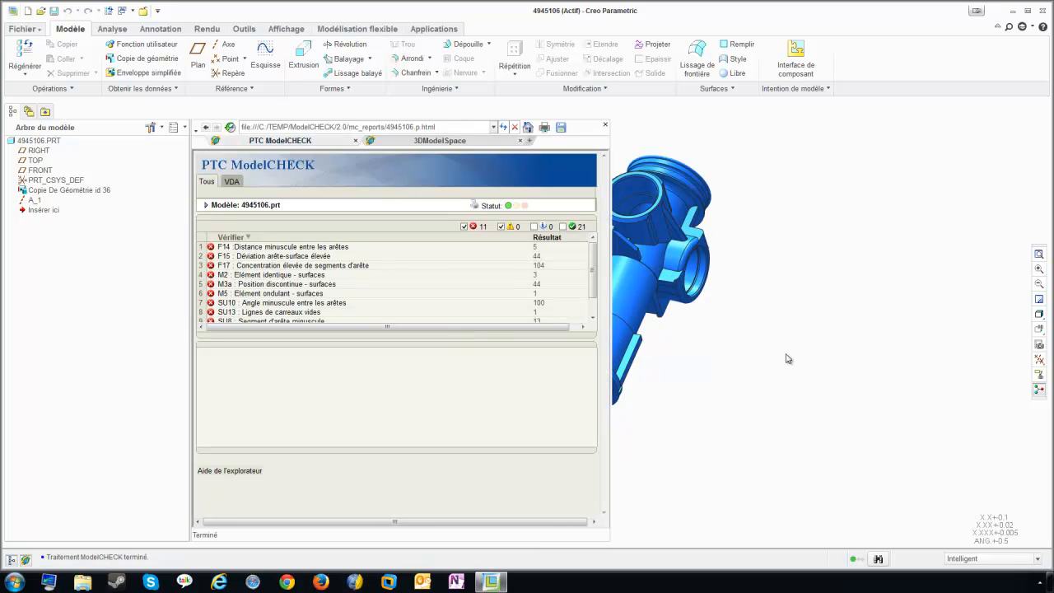
shift+middle_drag(692, 341, 901, 351)
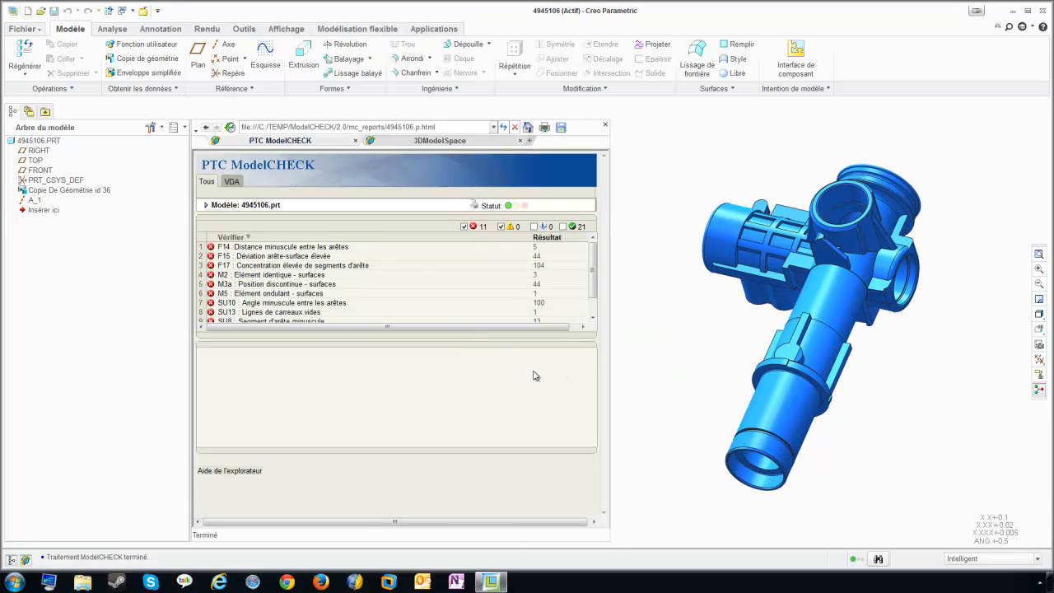
Review the details of the VDA checks F14, M2, M3a, SU10 and SU13 in the 4945106 report.
click(278, 247)
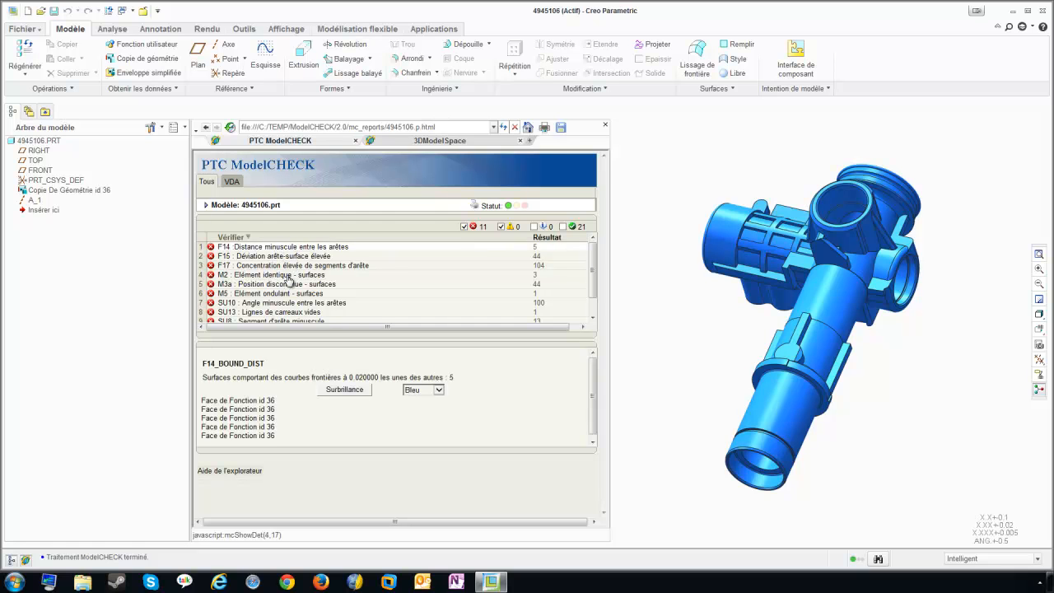
click(288, 277)
click(281, 286)
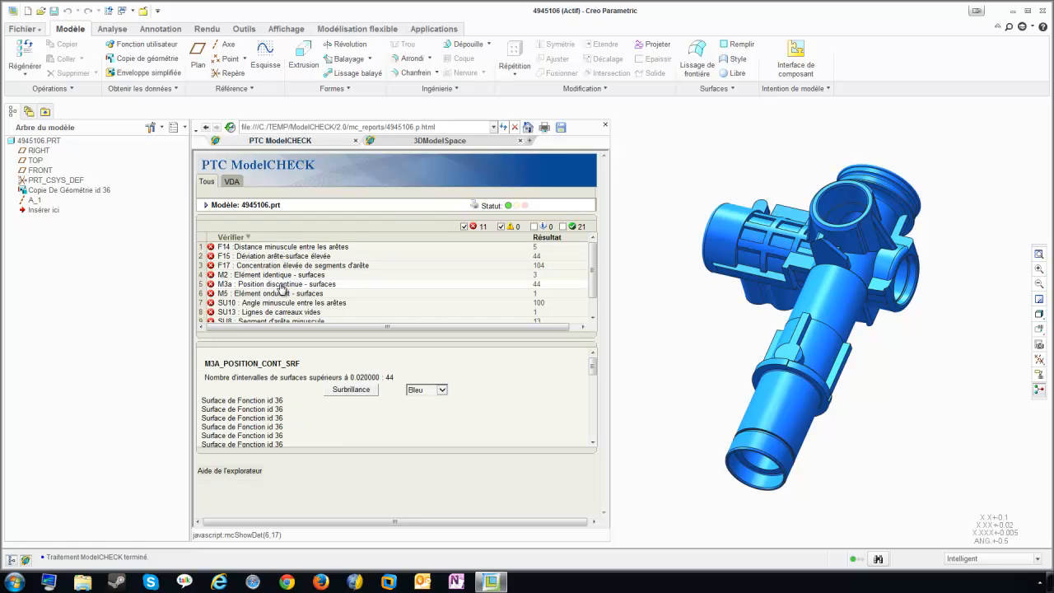
click(280, 309)
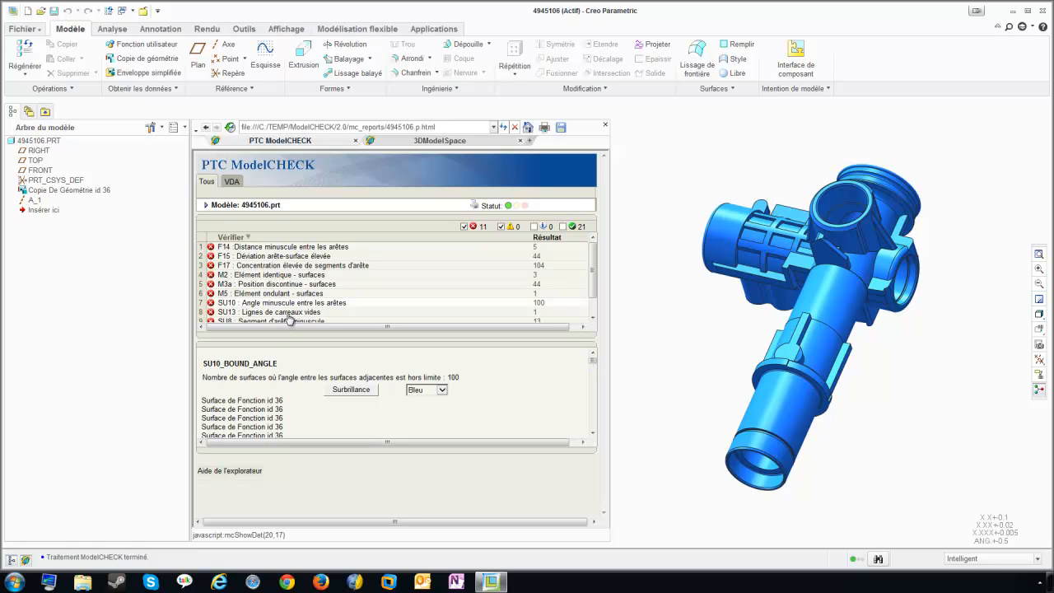
click(289, 316)
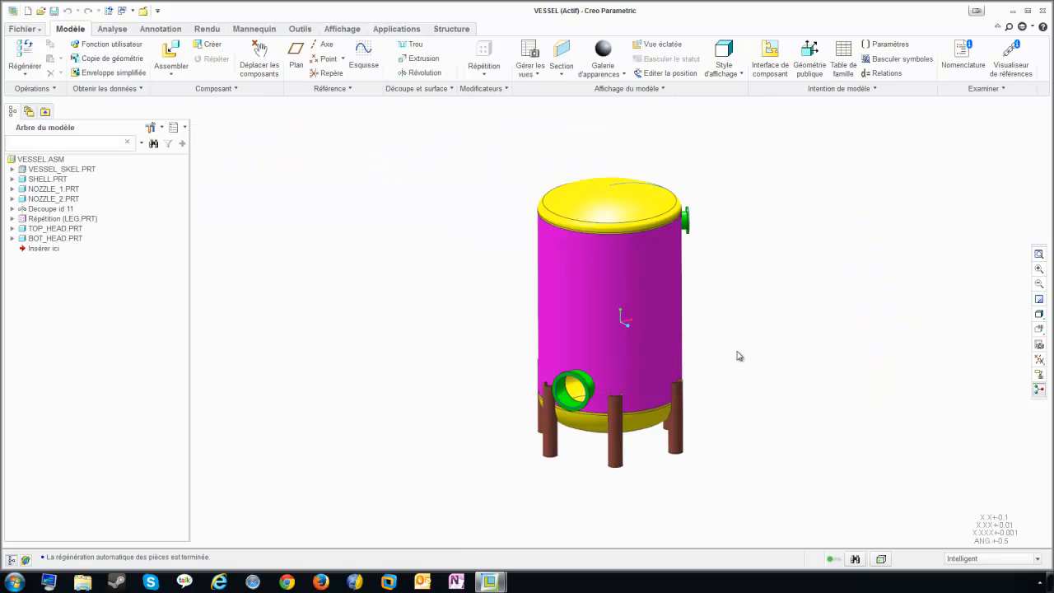
Run the ModelCHECK rule check on the VESSEL assembly and open the PRESSURE VESSEL DESIGN ADVISOR linked to the DESIGN_GUIDE rule.
mouse_move(730, 338)
middle_down()
mouse_move(746, 306)
mouse_move(717, 345)
mouse_move(722, 336)
mouse_move(727, 346)
middle_up()
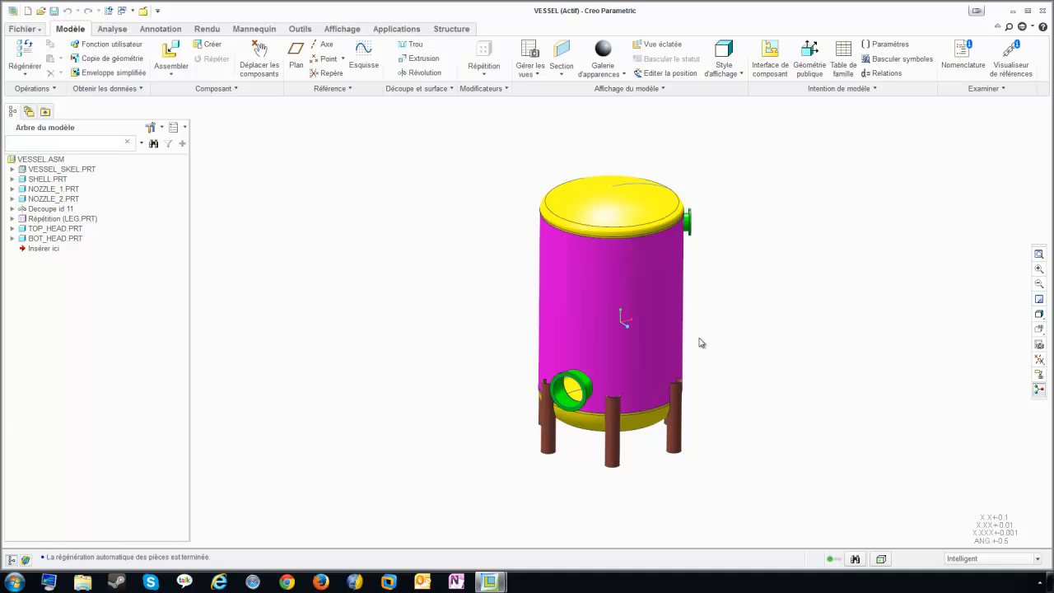
click(32, 31)
mouse_move(42, 196)
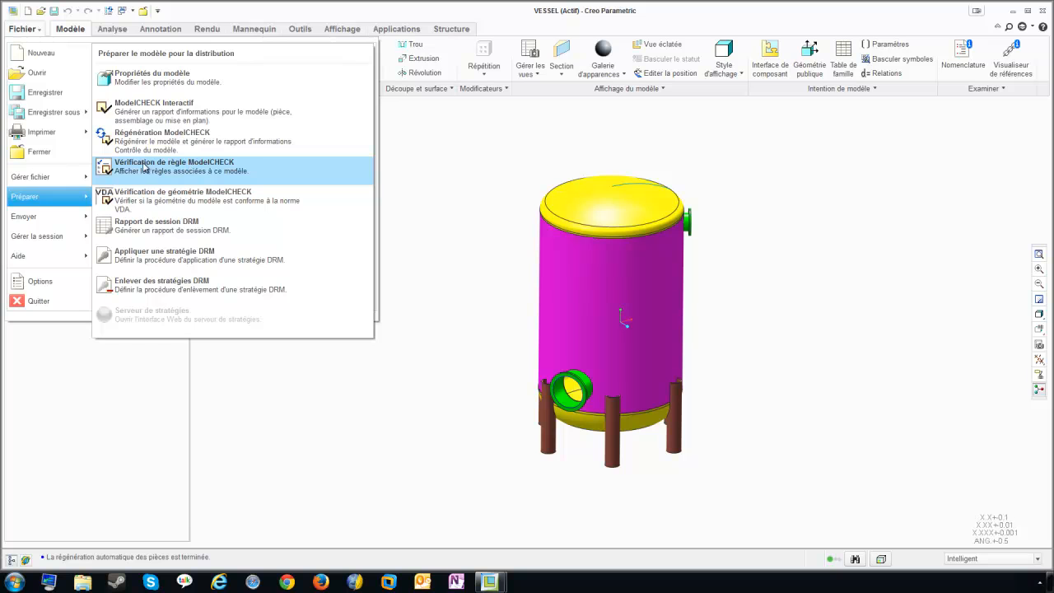
click(196, 167)
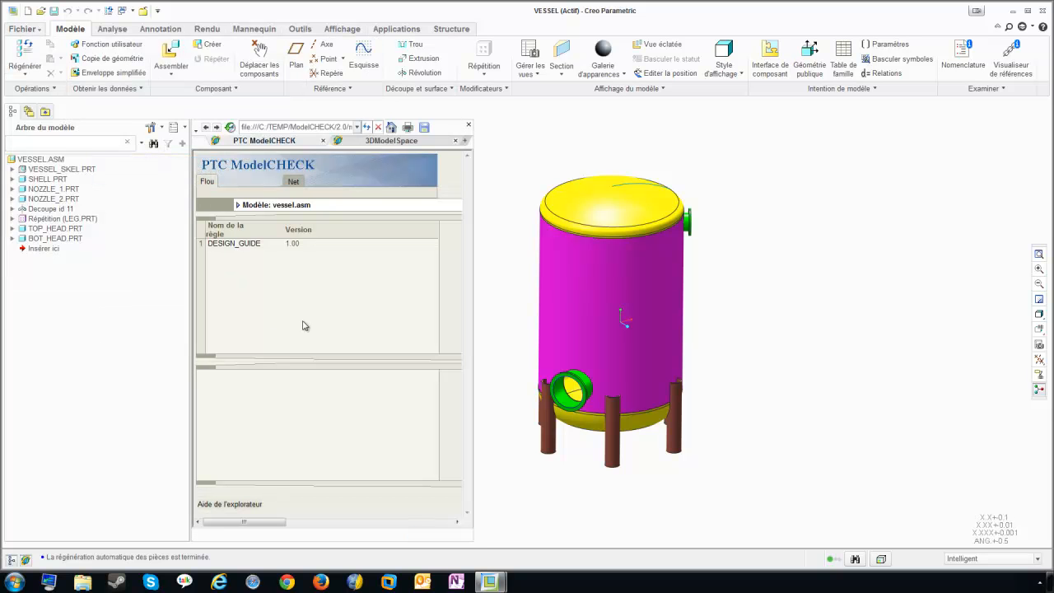
click(221, 246)
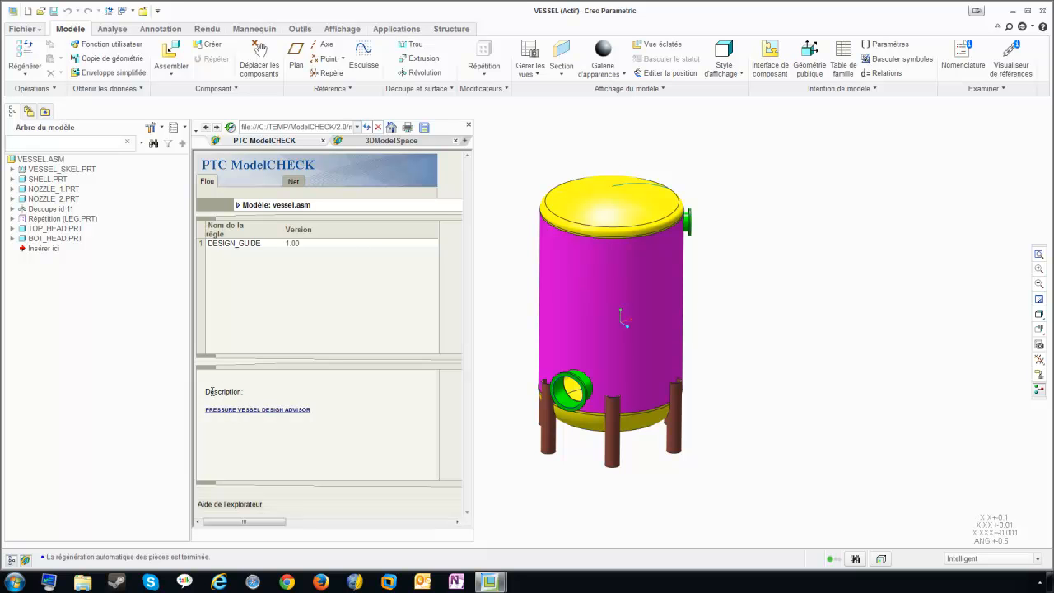
click(231, 409)
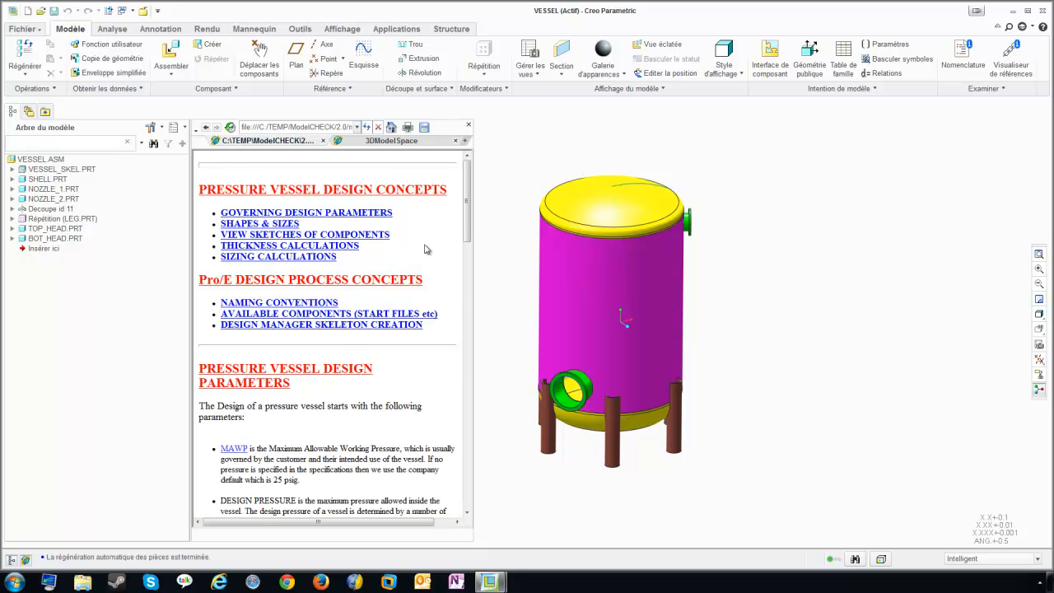
Read the pressure vessel design guide and its linked MAWP and relief valve pages, and close the browser.
scroll(426, 249, down, 20)
scroll(426, 249, down, 3)
scroll(425, 248, up, 15)
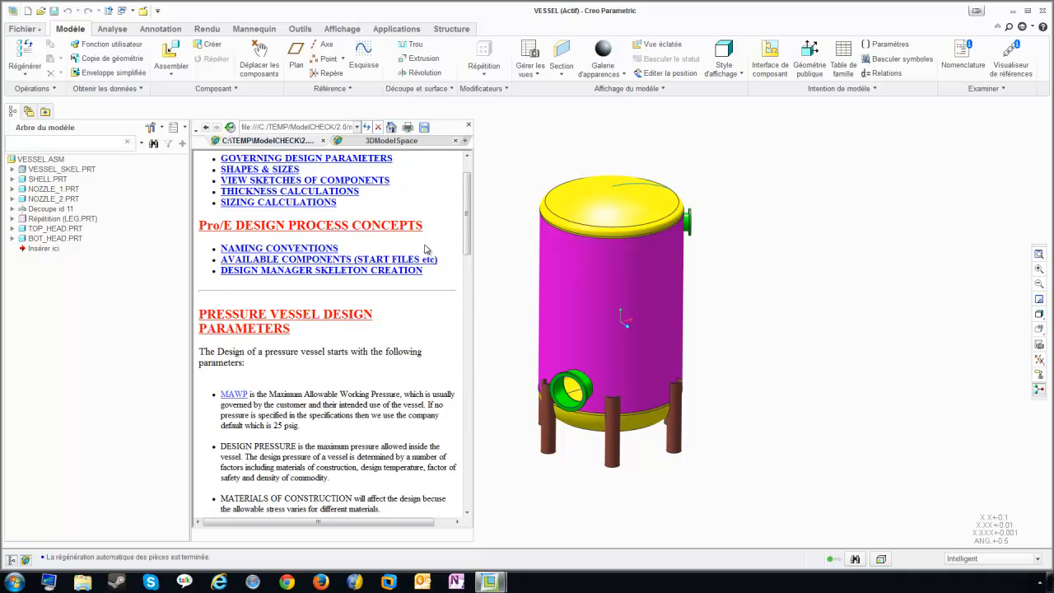
scroll(426, 248, up, 1)
click(236, 437)
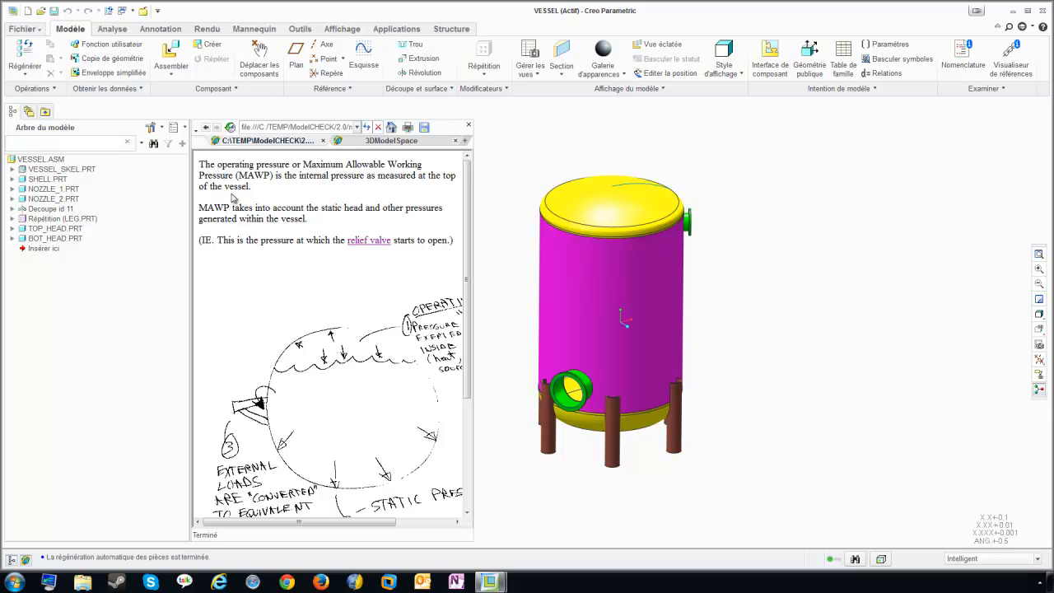
scroll(302, 303, down, 3)
scroll(302, 303, up, 3)
click(379, 242)
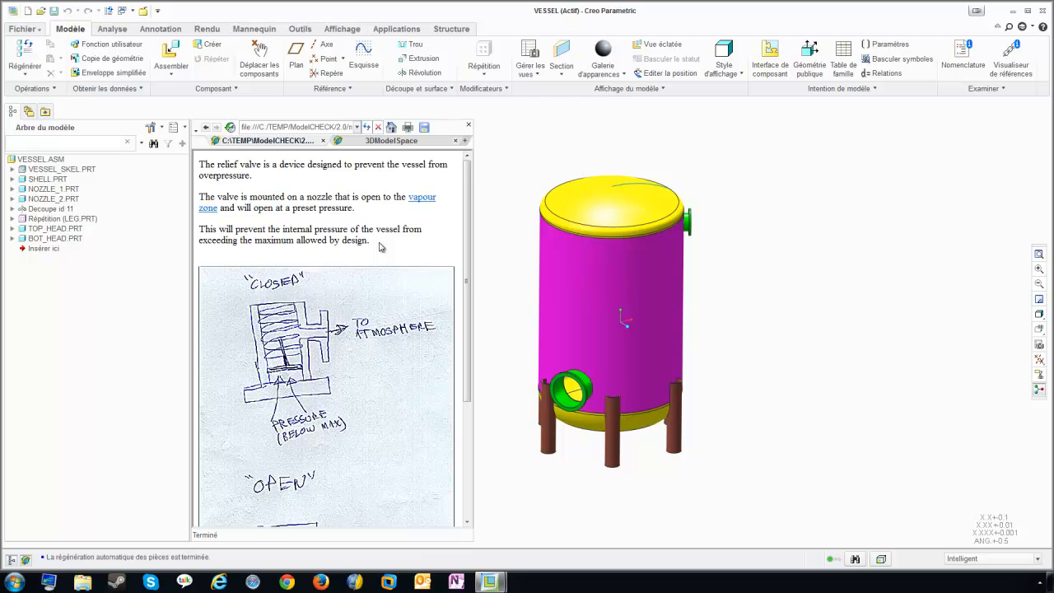
scroll(379, 247, down, 4)
scroll(380, 247, up, 4)
click(467, 125)
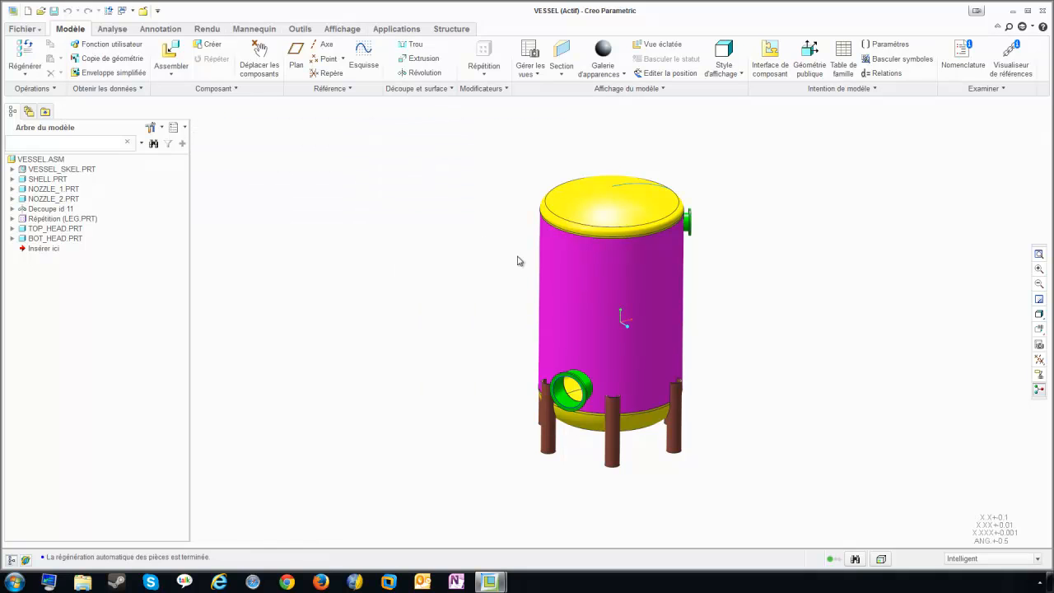
Open SHELL.PRT from the vessel assembly and run the ModelCHECK rule check on it.
click(555, 271)
right_click(419, 228)
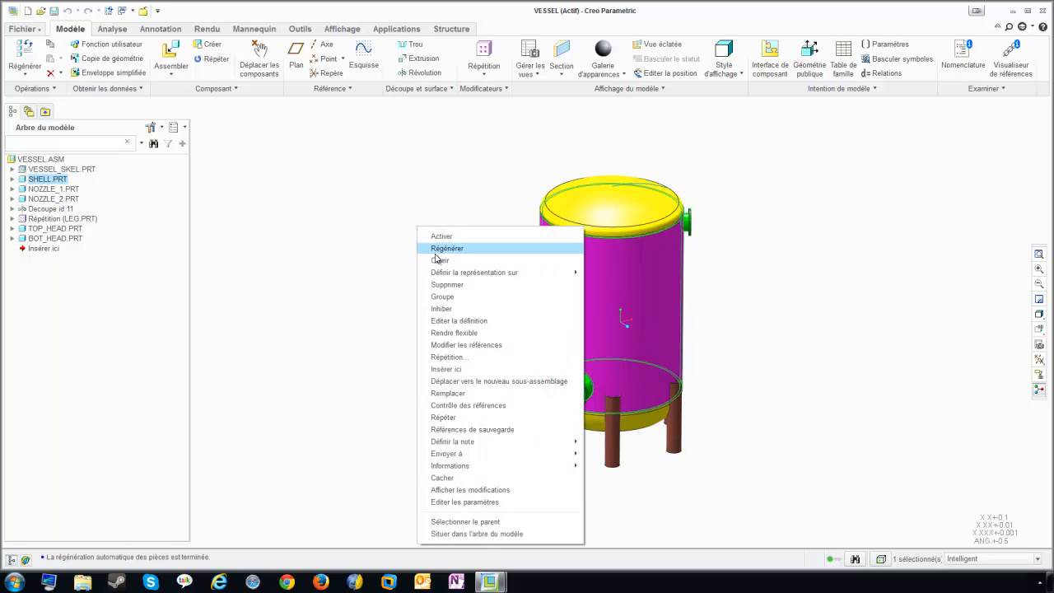
click(437, 260)
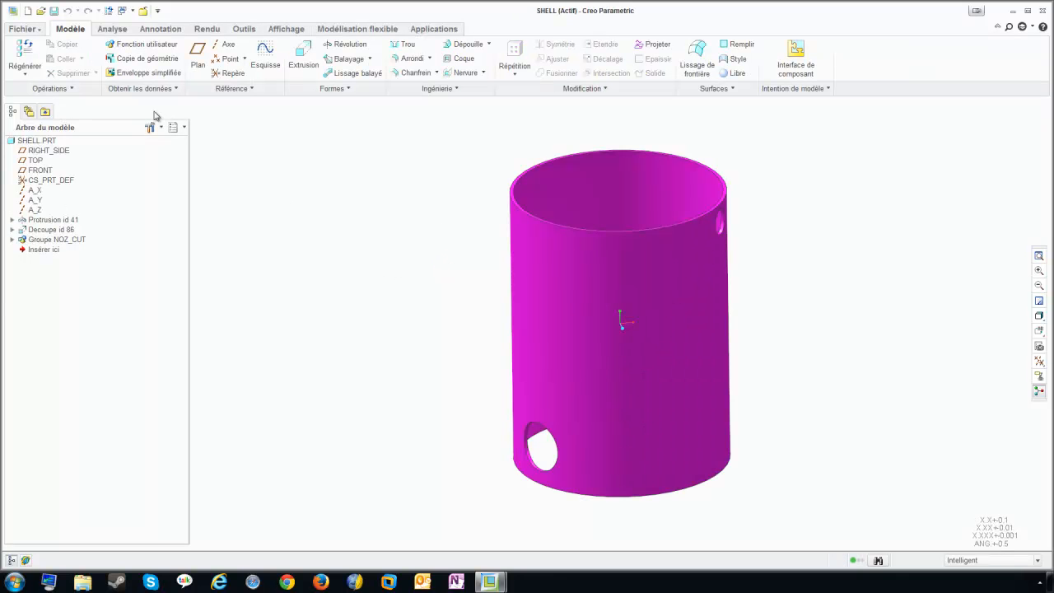
click(33, 31)
mouse_move(44, 197)
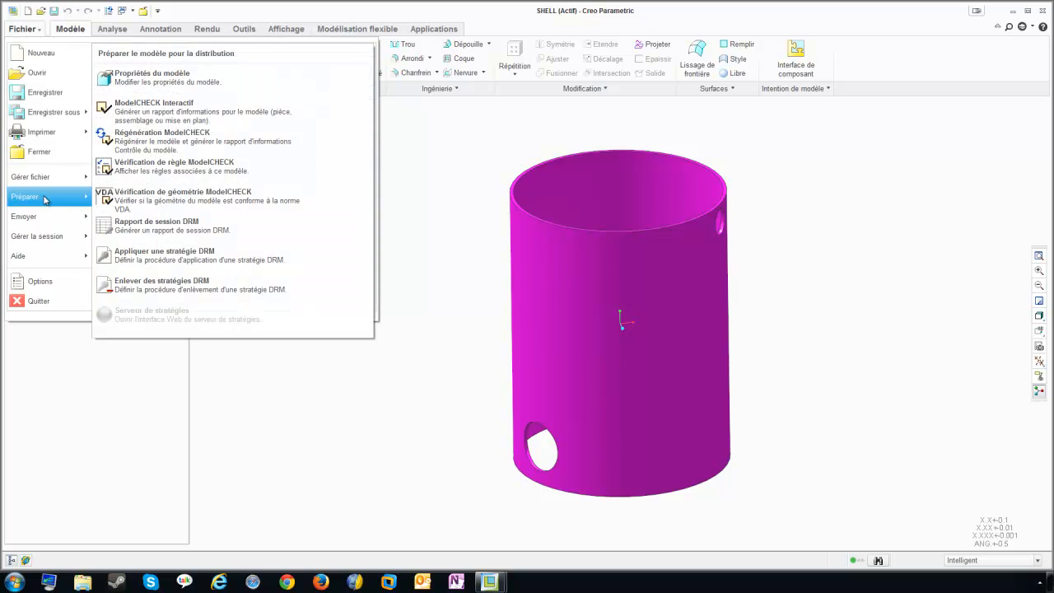
click(201, 174)
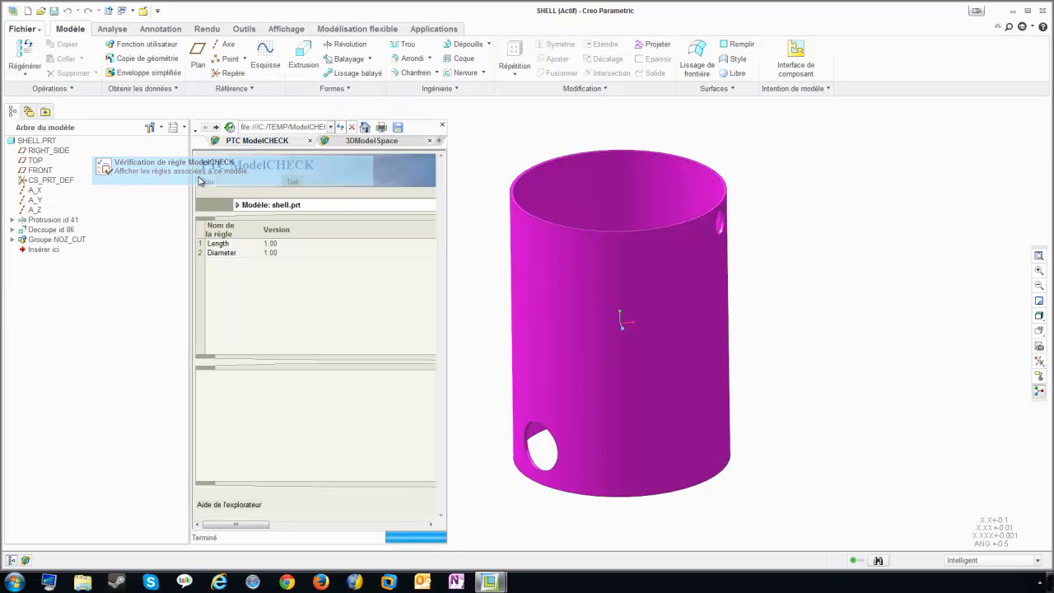
Read the descriptions of the Length and Diameter rules in the ModelCHECK rule report for shell.prt.
click(218, 244)
drag(201, 418, 387, 456)
click(409, 458)
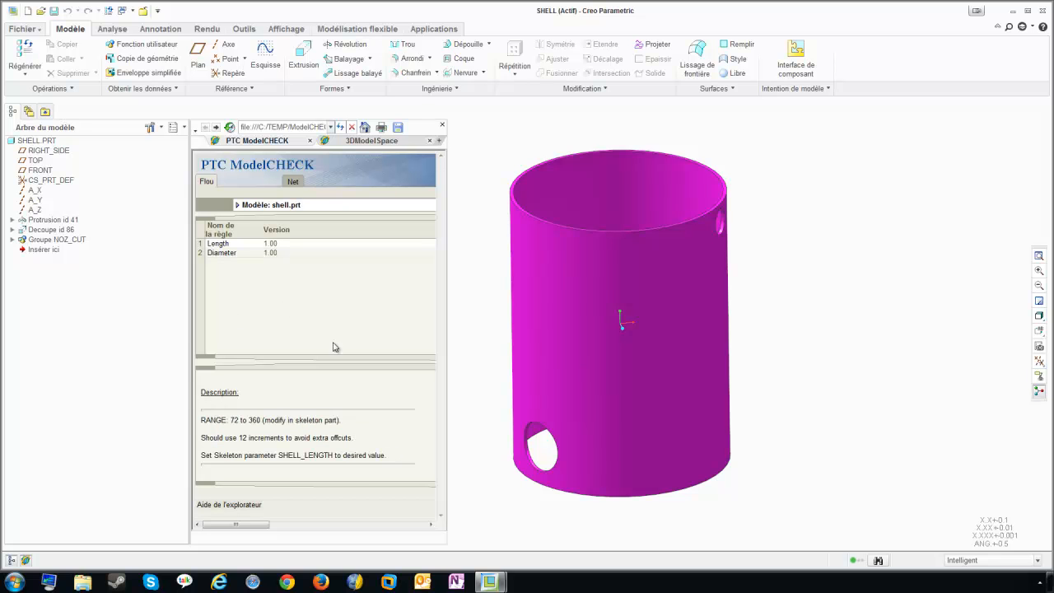
click(222, 252)
drag(203, 409, 389, 451)
click(389, 451)
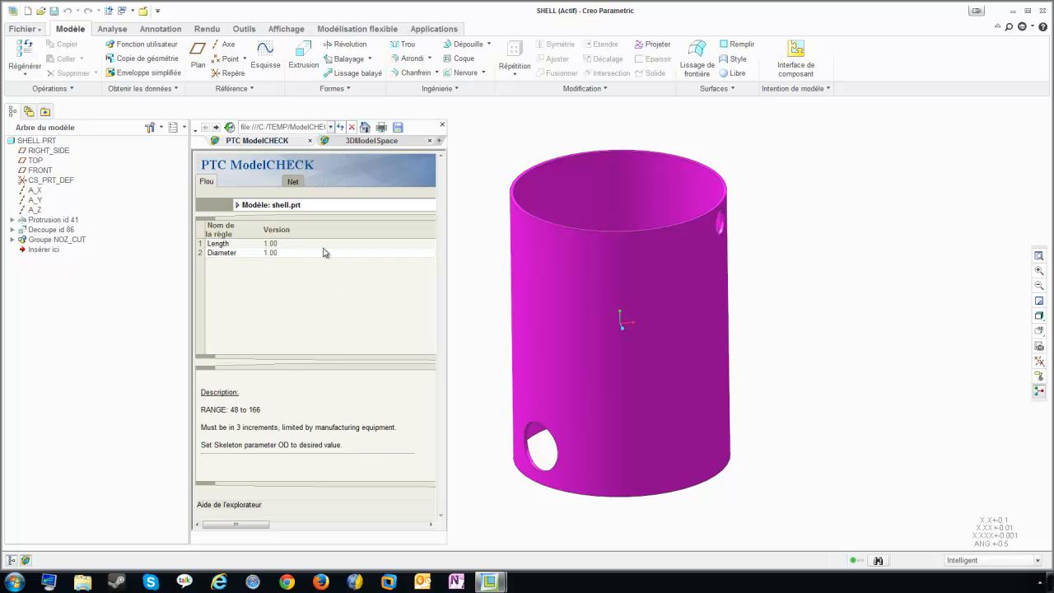
Display the Net rules for shell.prt and read the full description of the Thickness rule.
click(294, 185)
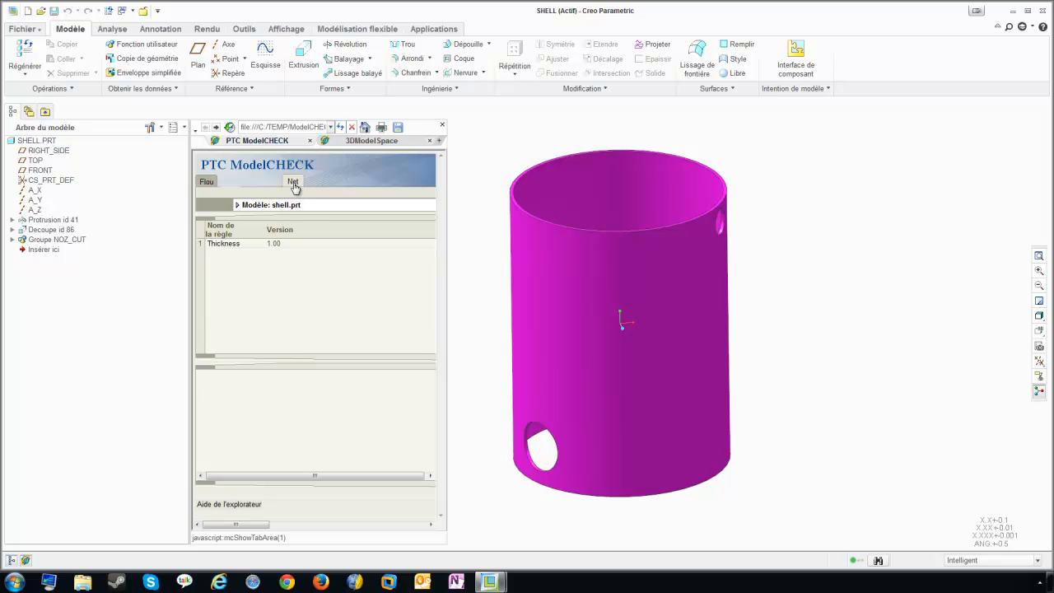
click(230, 247)
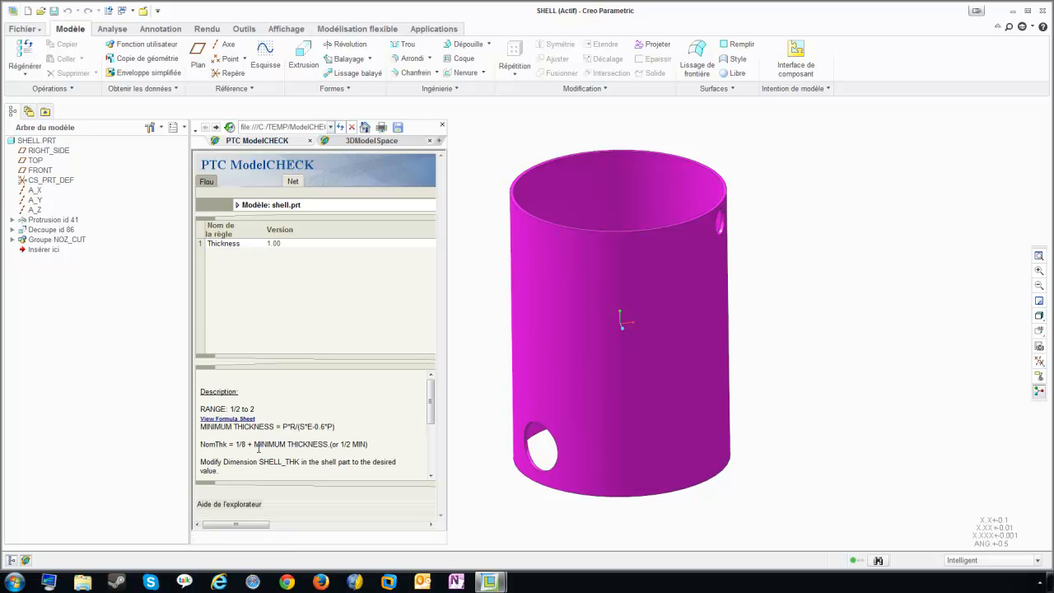
scroll(209, 431, down, 3)
scroll(210, 434, up, 3)
Open the formula sheet linked to the Thickness rule and review its allowable stress and joint efficiency tables.
click(218, 419)
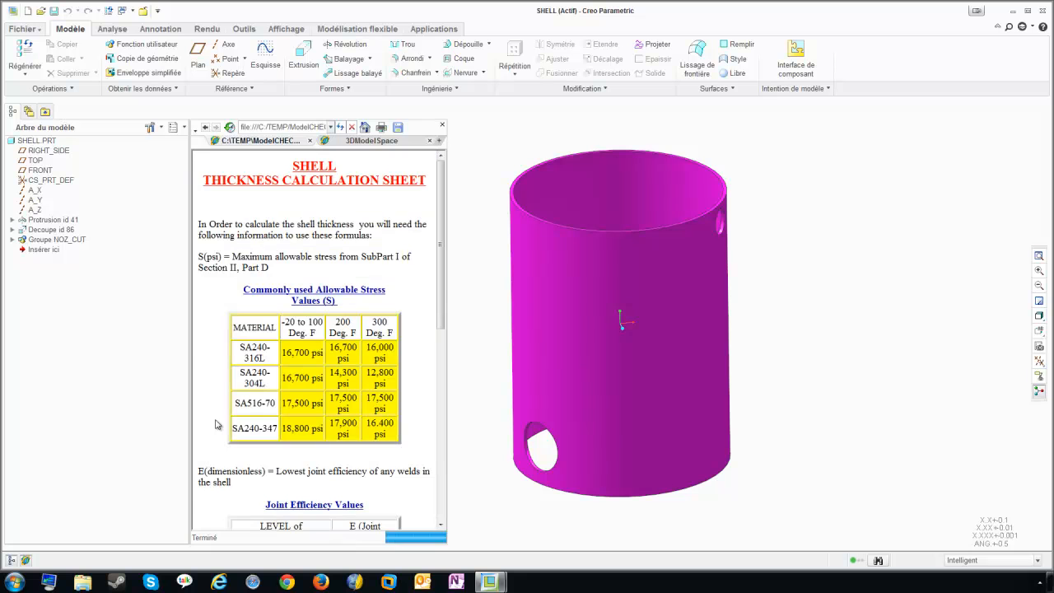
scroll(398, 281, down, 9)
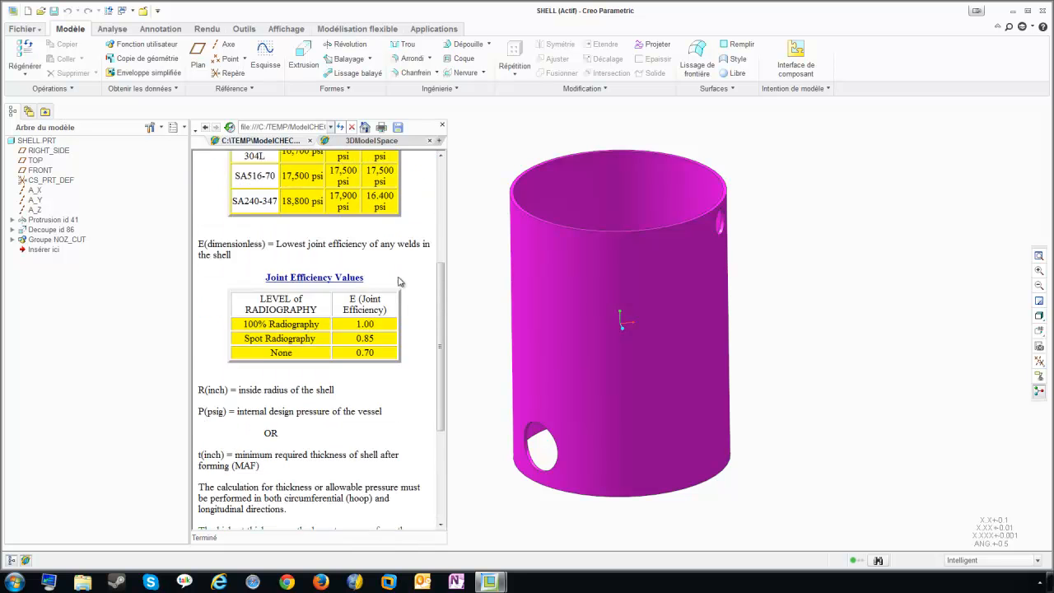
scroll(400, 283, up, 3)
scroll(399, 285, up, 6)
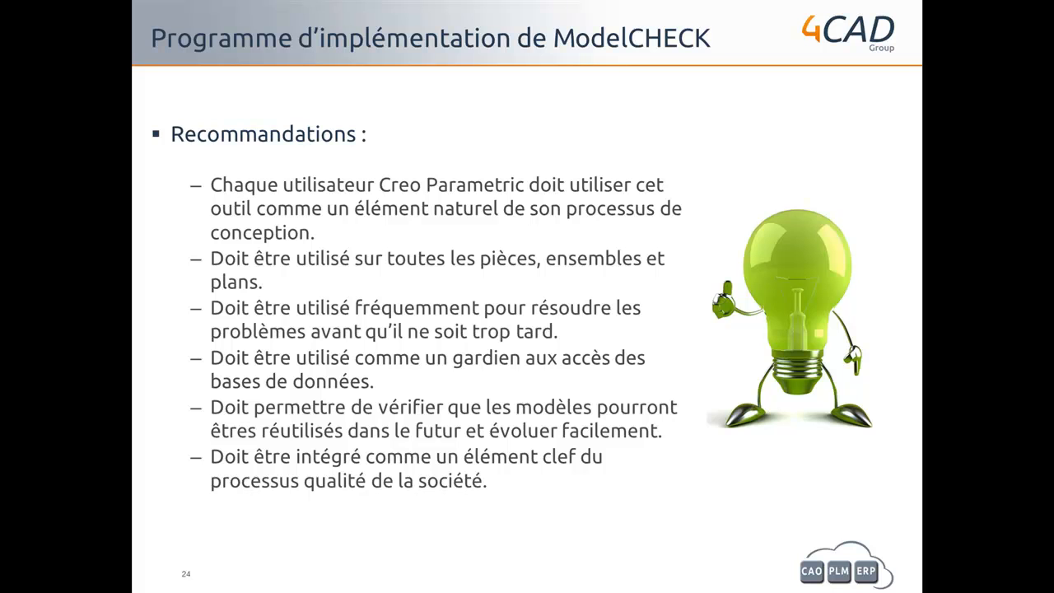
key(Right)
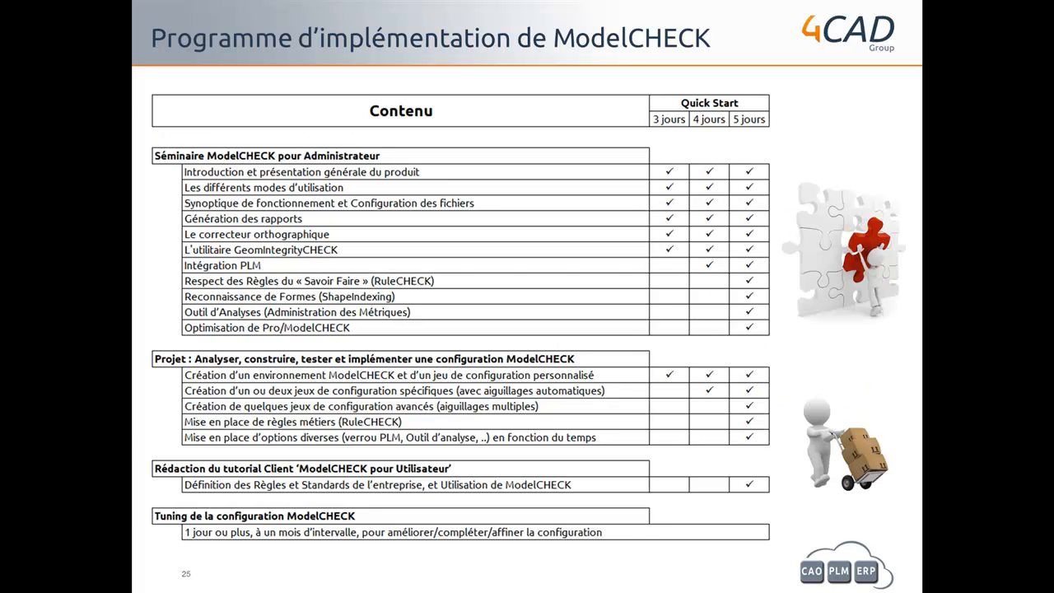